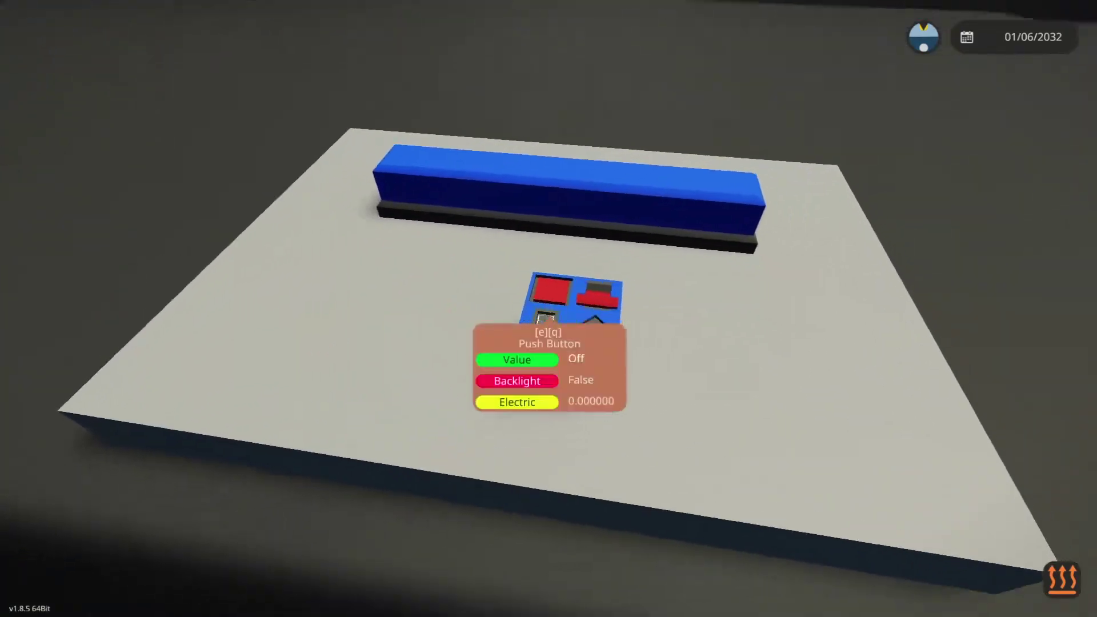
pyautogui.press('w')
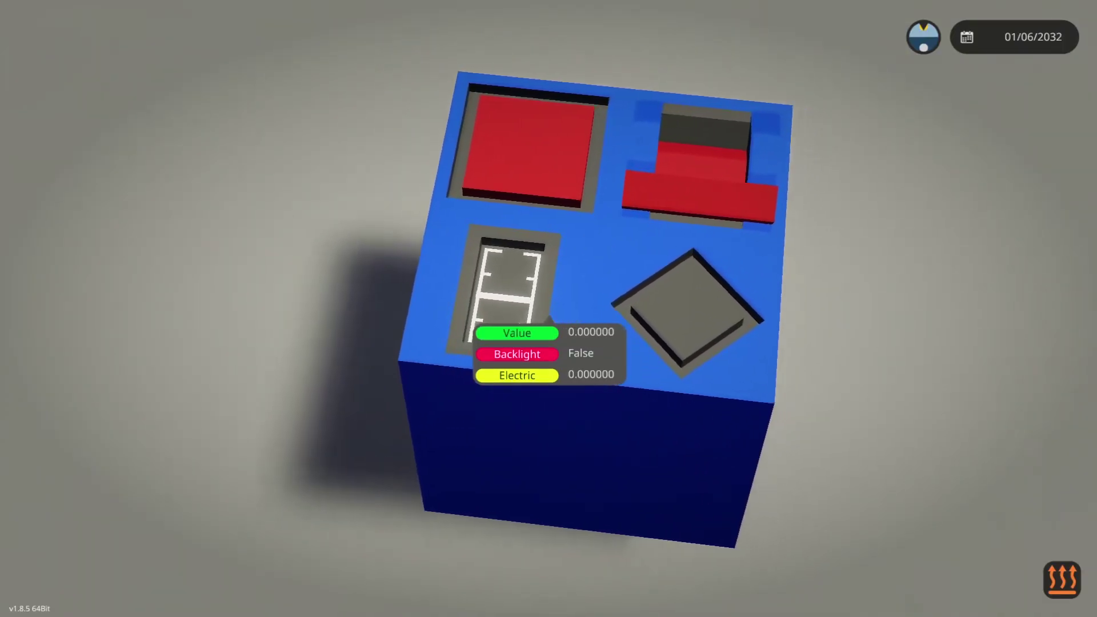
pyautogui.scroll(-5, 549, 309)
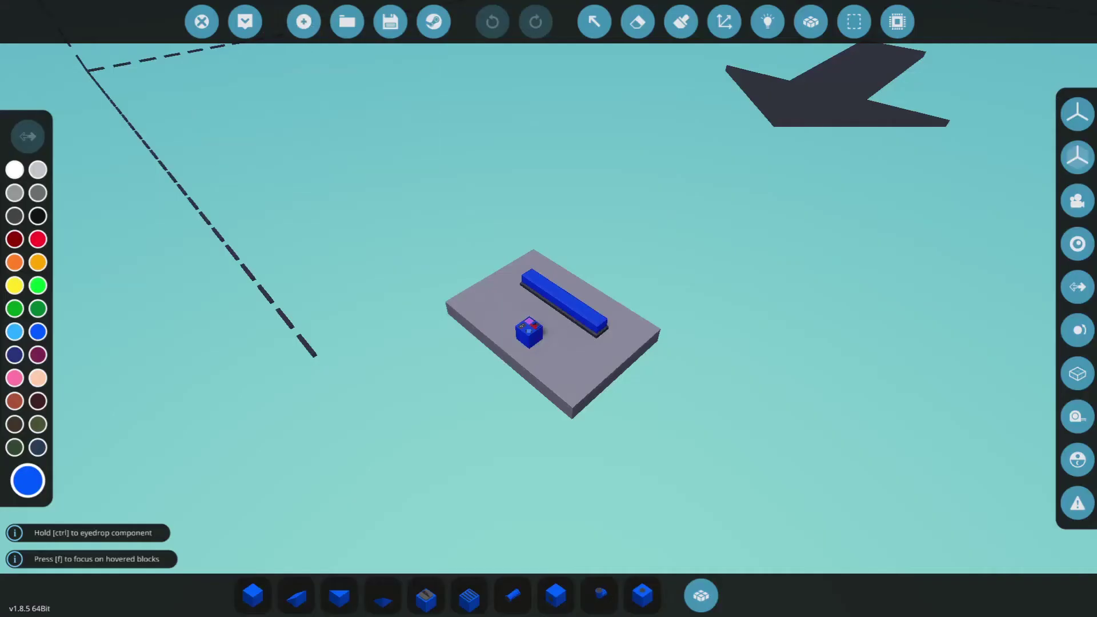
# - Delete the long blue microcontroller behind the instrument panel on the platform
pyautogui.scroll(5, 612, 386)
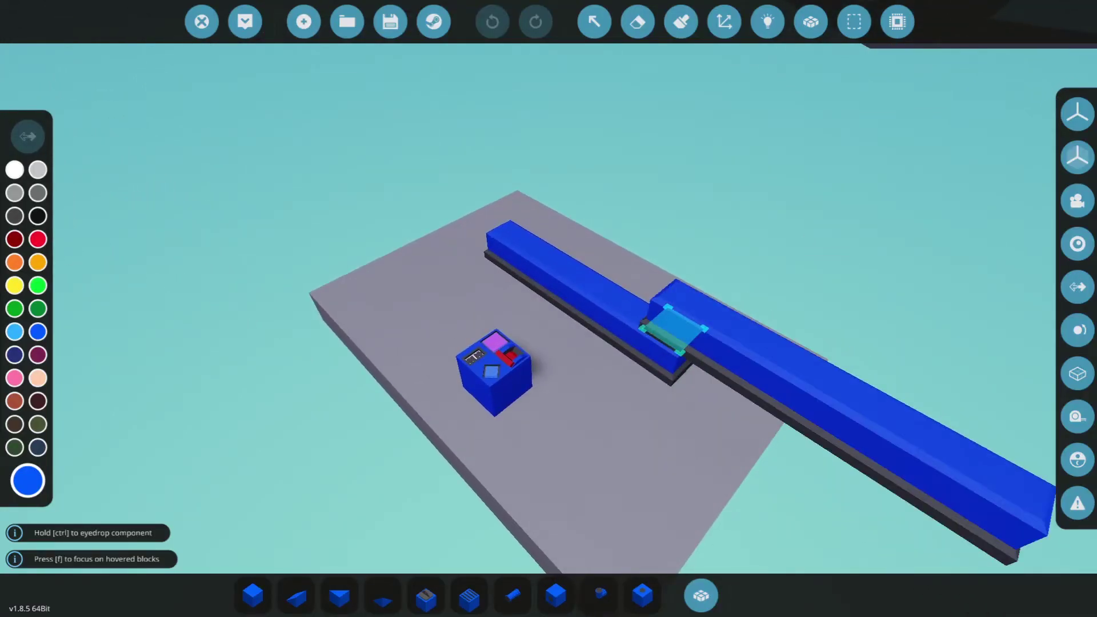
pyautogui.press('x')
pyautogui.click(627, 347)
# - Search the component inventory for "emp" and place the blank microcontroller on the platform behind the instrument panel
pyautogui.click(701, 596)
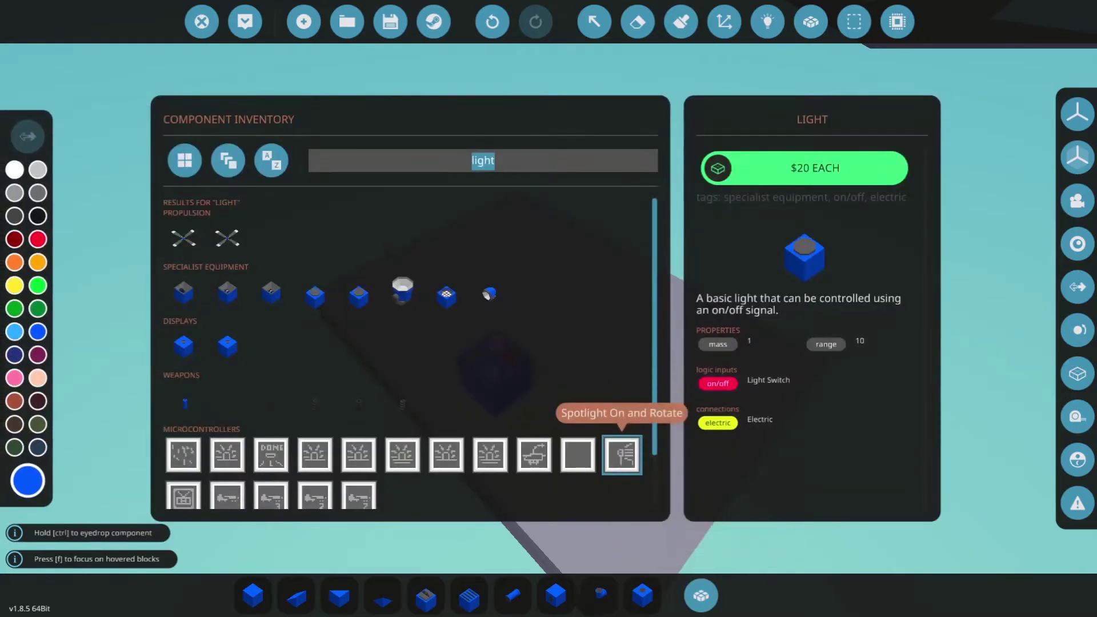
pyautogui.write('emo')
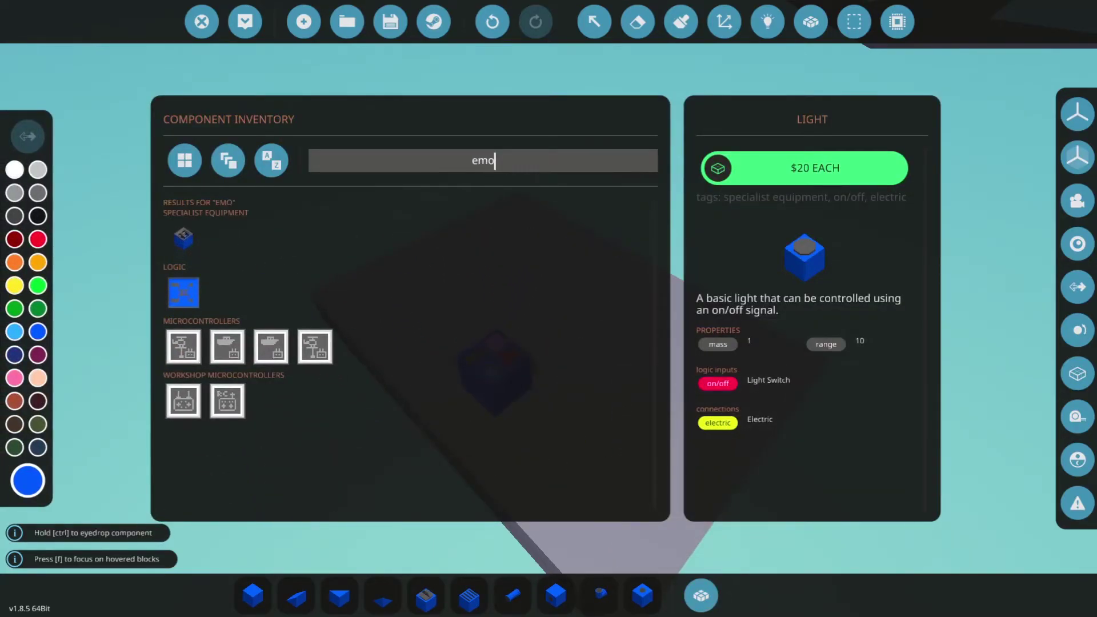
pyautogui.press('BackSpace')
pyautogui.write('p')
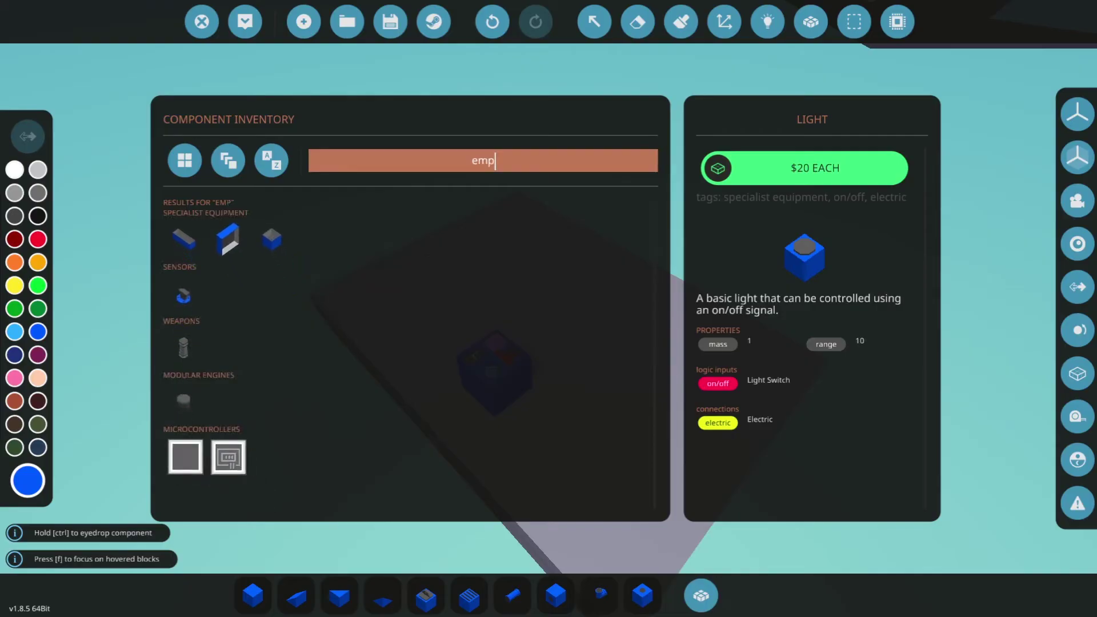
pyautogui.click(183, 456)
pyautogui.click(701, 595)
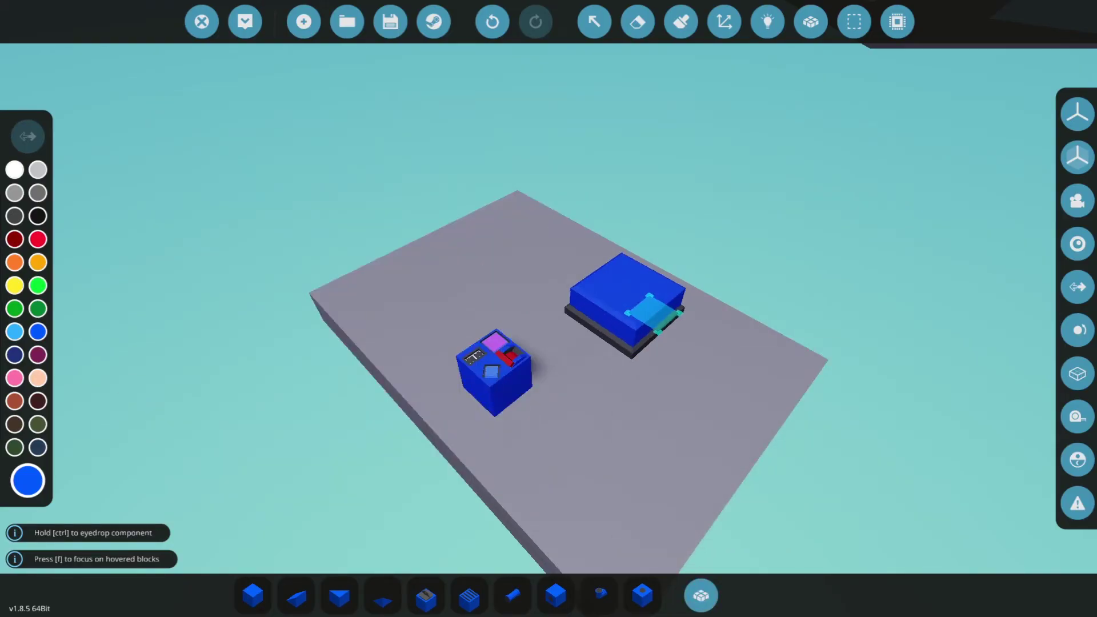
pyautogui.click(655, 316)
# - Select the newly placed microcontroller and open it in the microcontroller editor
pyautogui.click(595, 22)
pyautogui.click(595, 22)
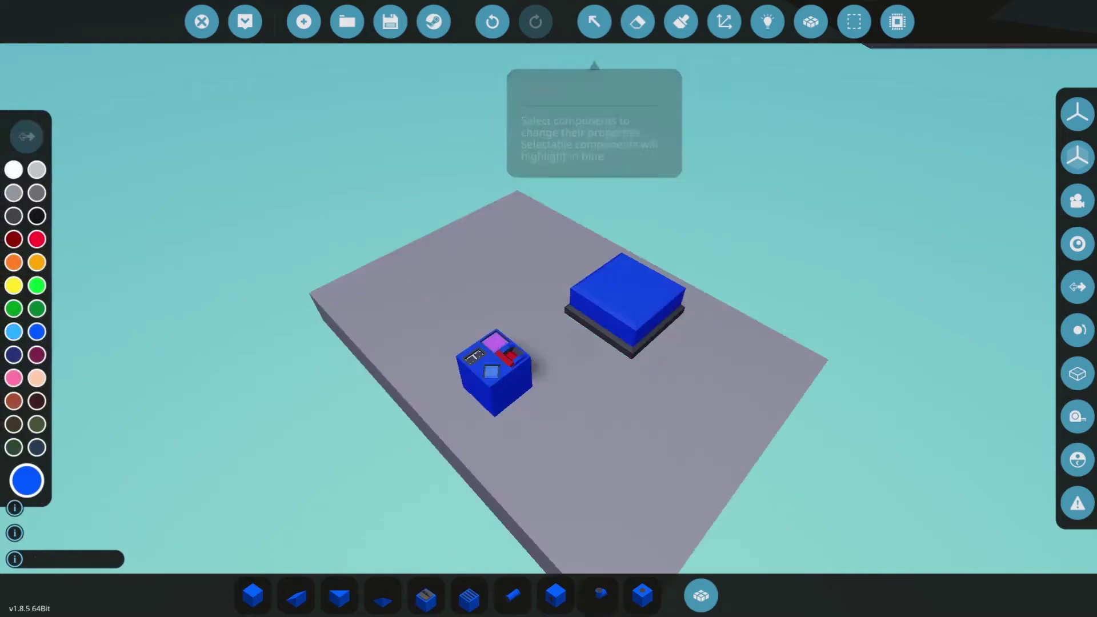
pyautogui.scroll(4, 548, 309)
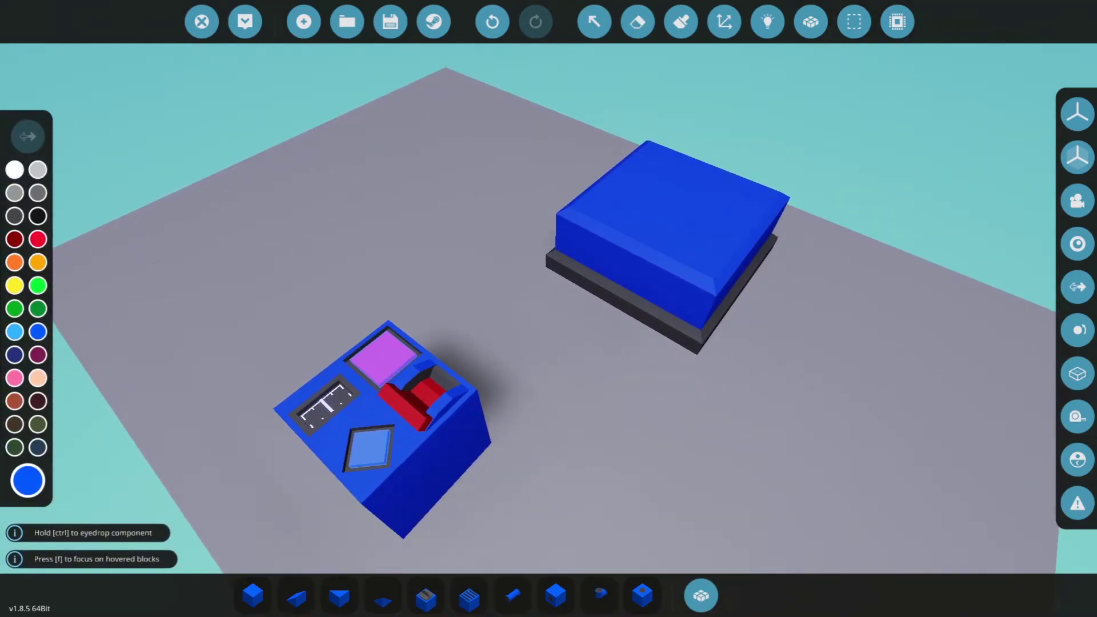
pyautogui.scroll(-3, 685, 188)
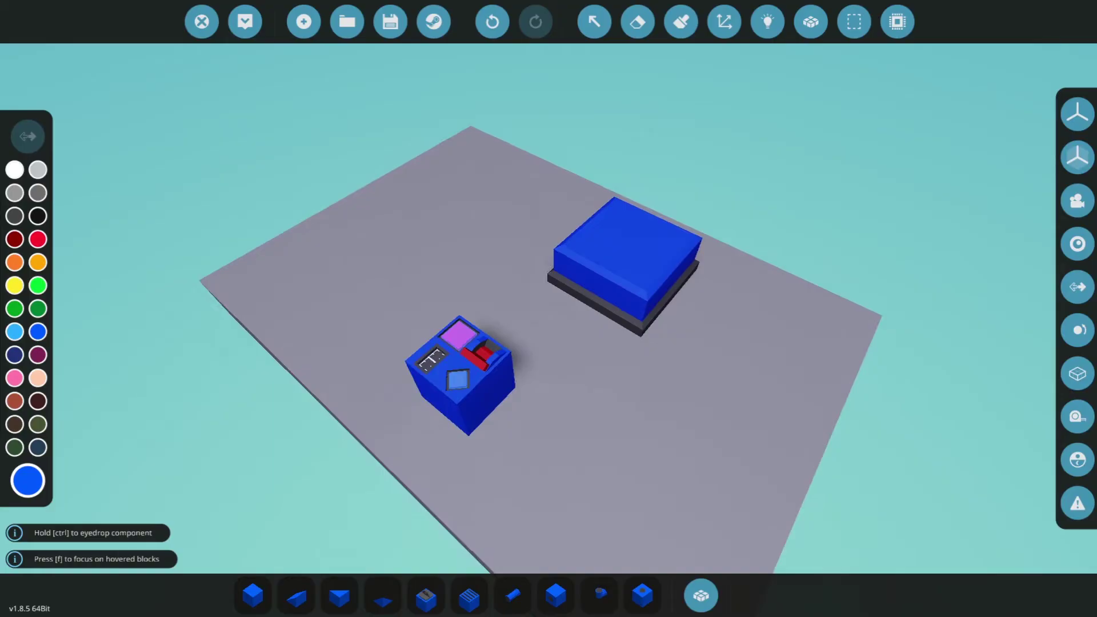
pyautogui.click(595, 22)
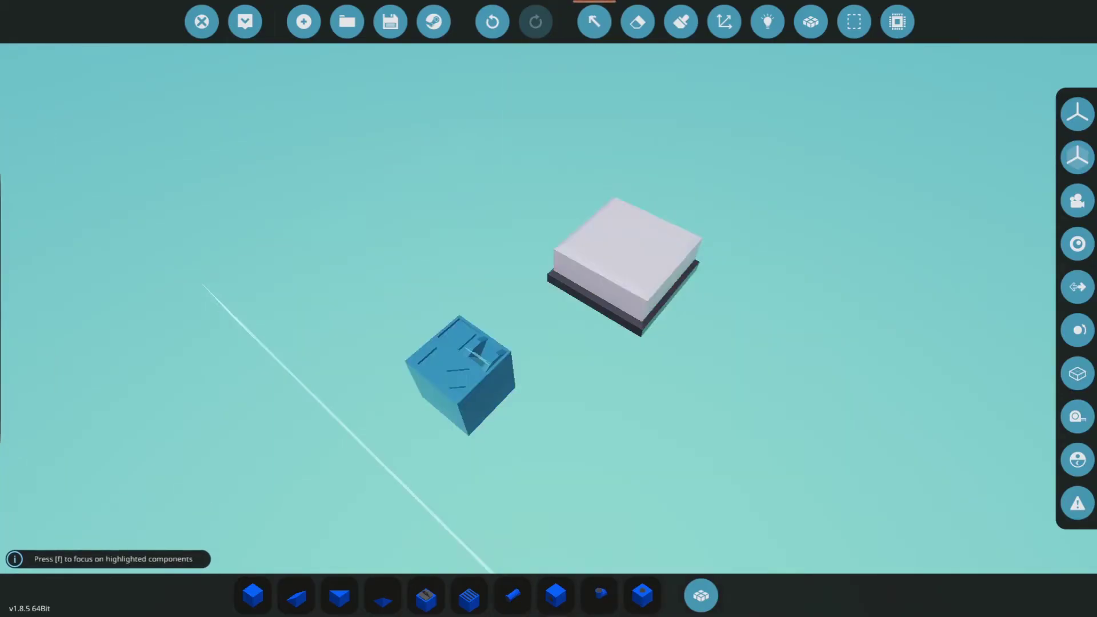
pyautogui.click(628, 256)
pyautogui.click(228, 70)
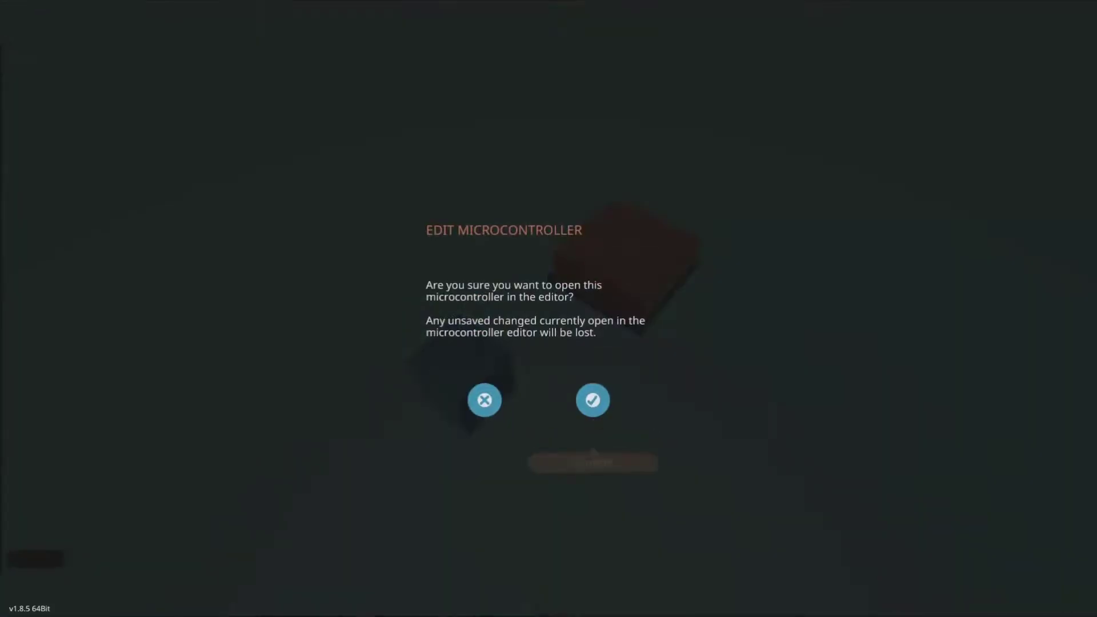
pyautogui.click(592, 399)
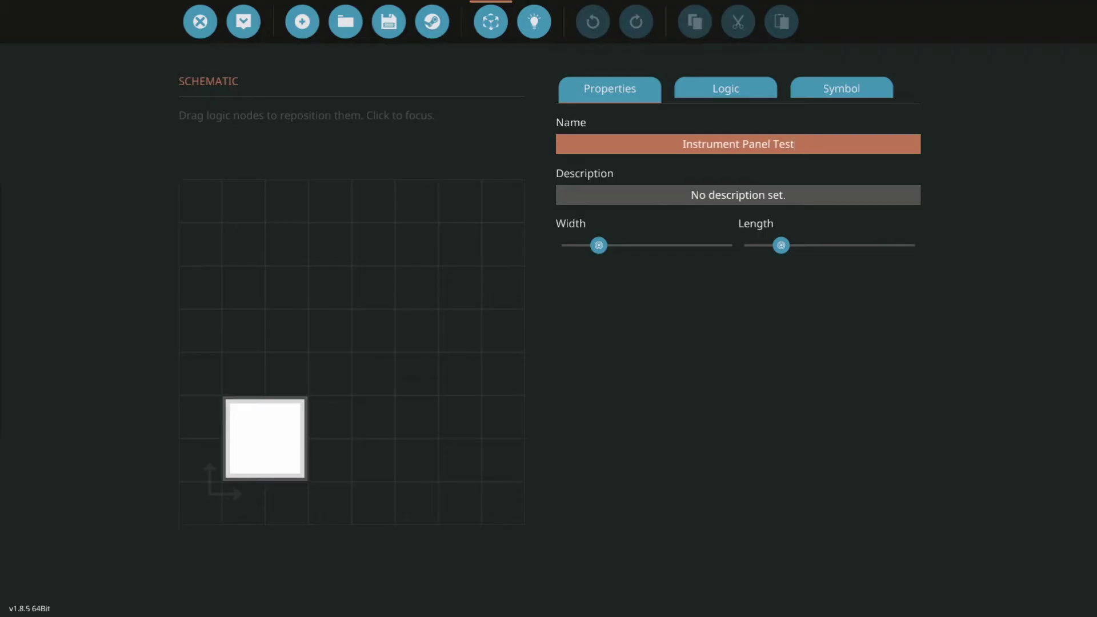
# - Save the microcontroller as a new entry named Instrument Panel Test with an empty description
pyautogui.moveTo(750, 145); pyautogui.dragTo(682, 145)
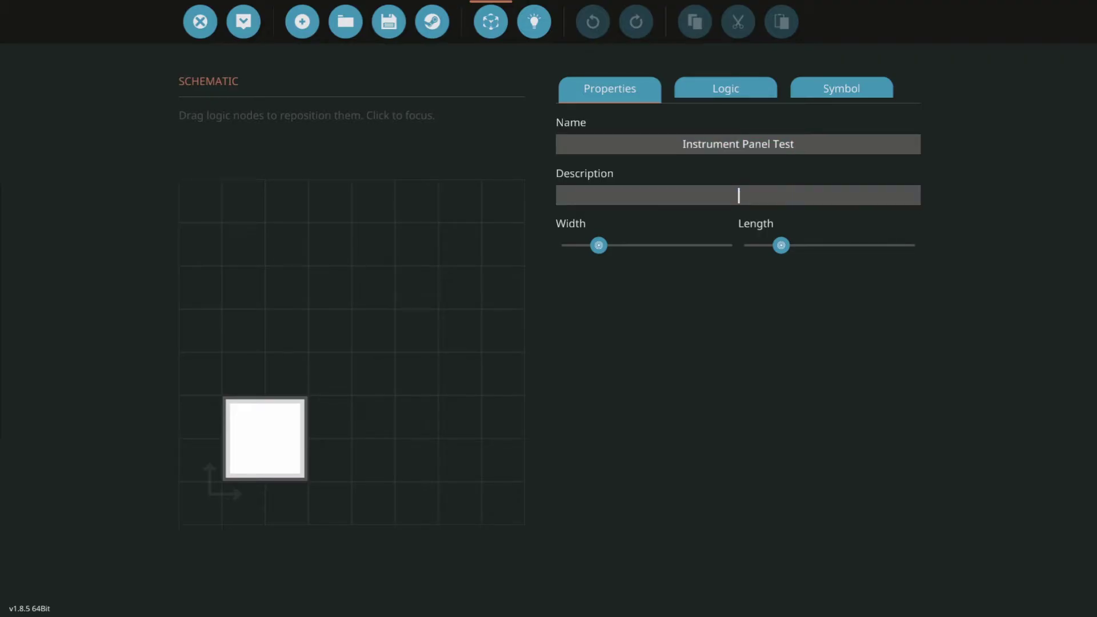
pyautogui.hotkey('shift', 'Tab')
pyautogui.click(388, 22)
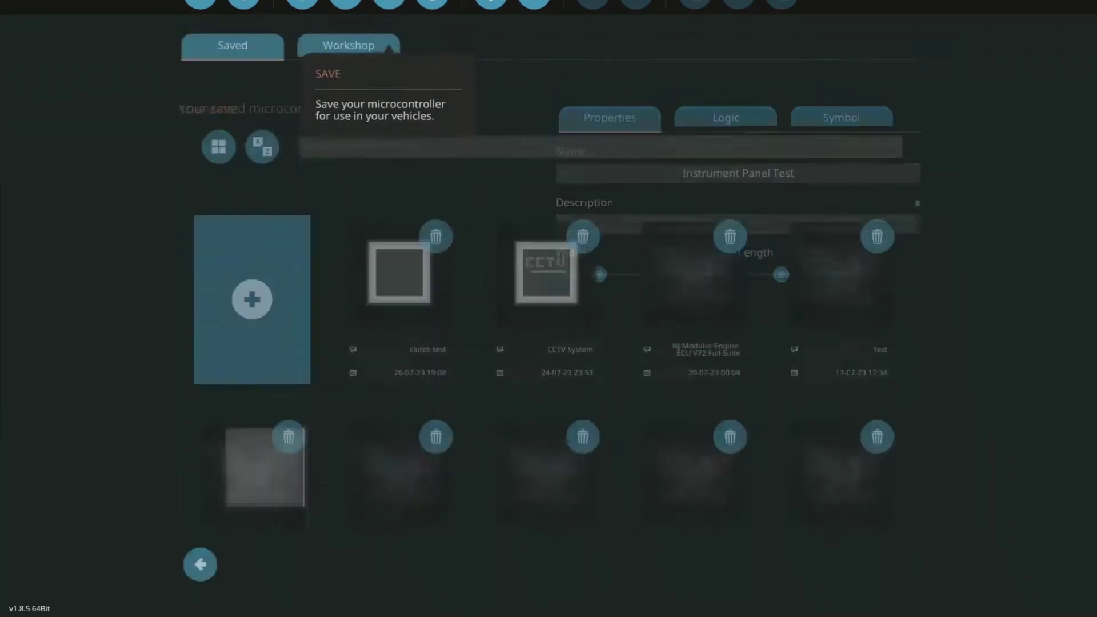
pyautogui.click(252, 289)
pyautogui.click(593, 377)
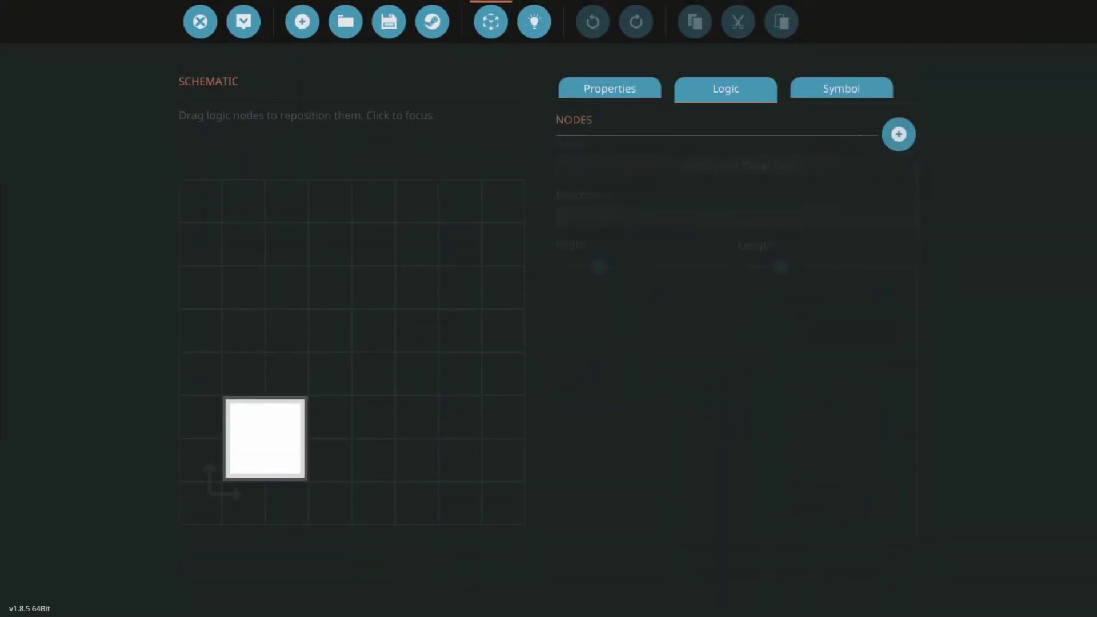
# - Add a composite input node and a composite output node to the microcontroller
pyautogui.click(898, 133)
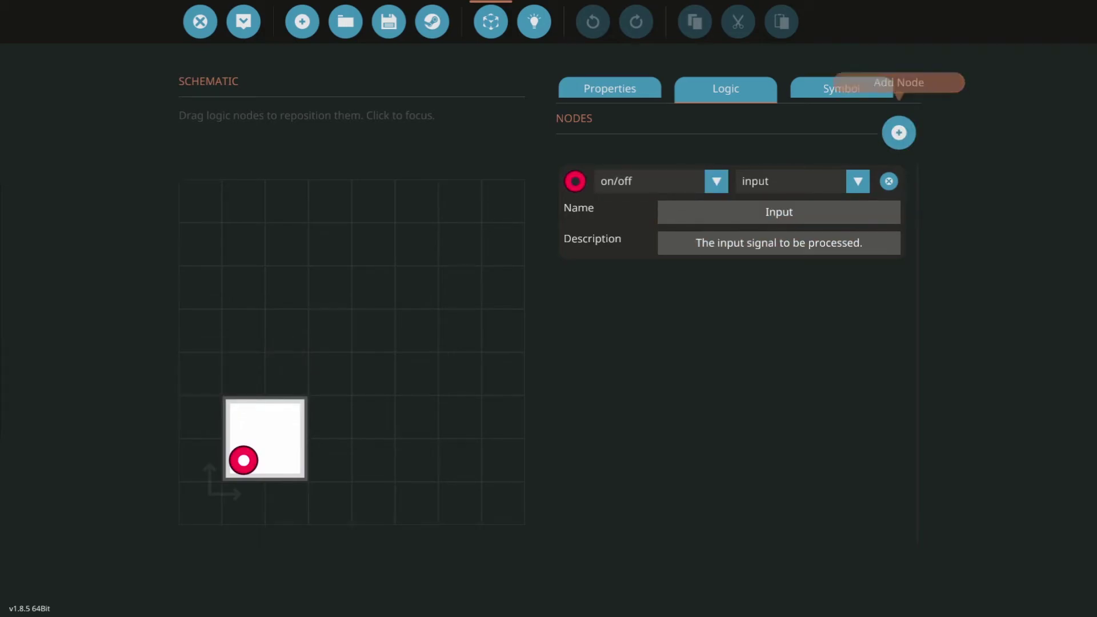
pyautogui.click(657, 181)
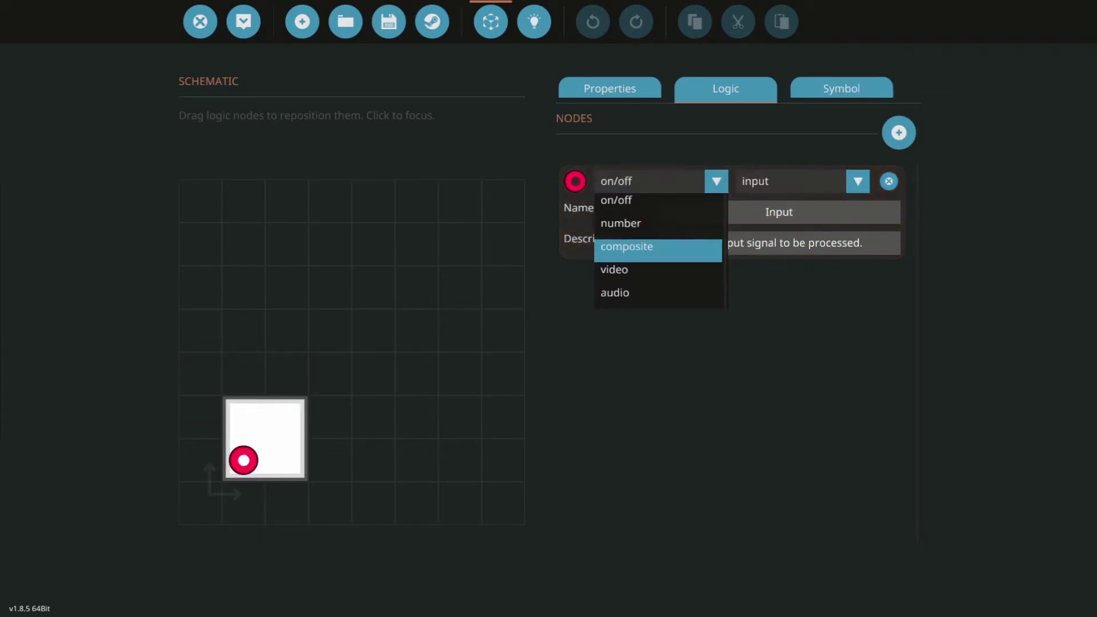
pyautogui.click(657, 250)
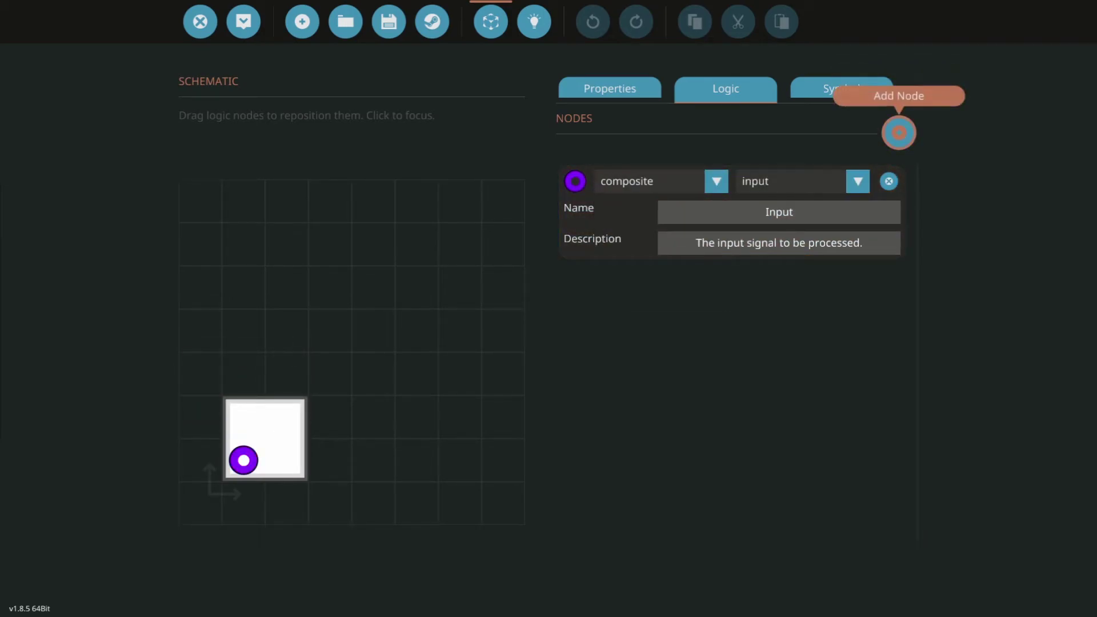
pyautogui.click(899, 132)
pyautogui.click(652, 289)
pyautogui.click(627, 354)
pyautogui.click(794, 289)
pyautogui.click(760, 330)
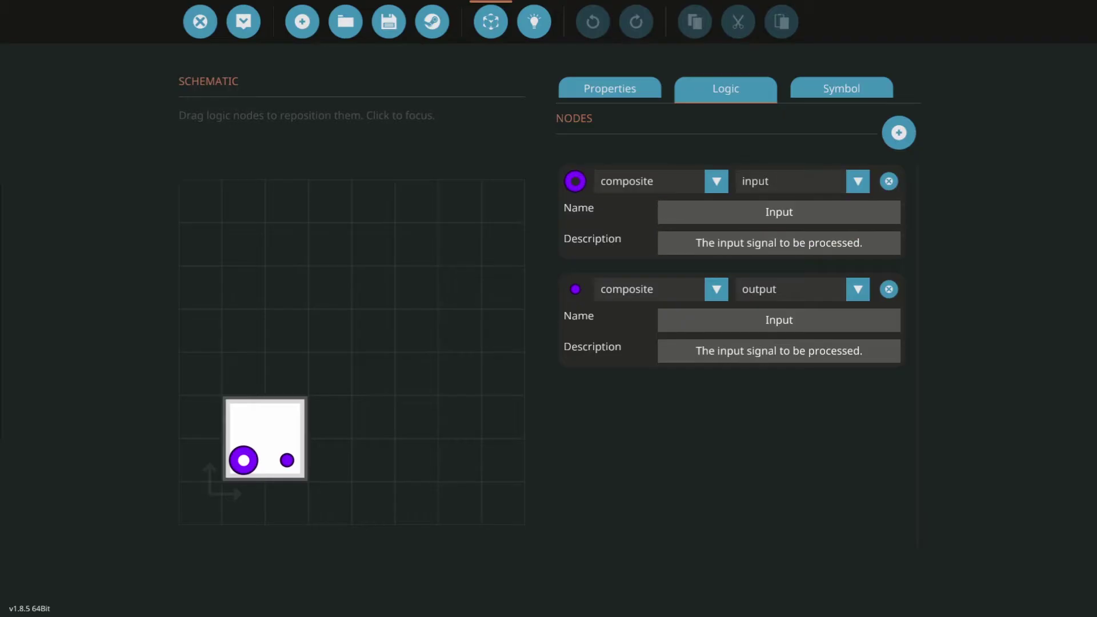
# - Add four on/off input nodes in the cells above the composite input, removing any surplus node
pyautogui.click(899, 132)
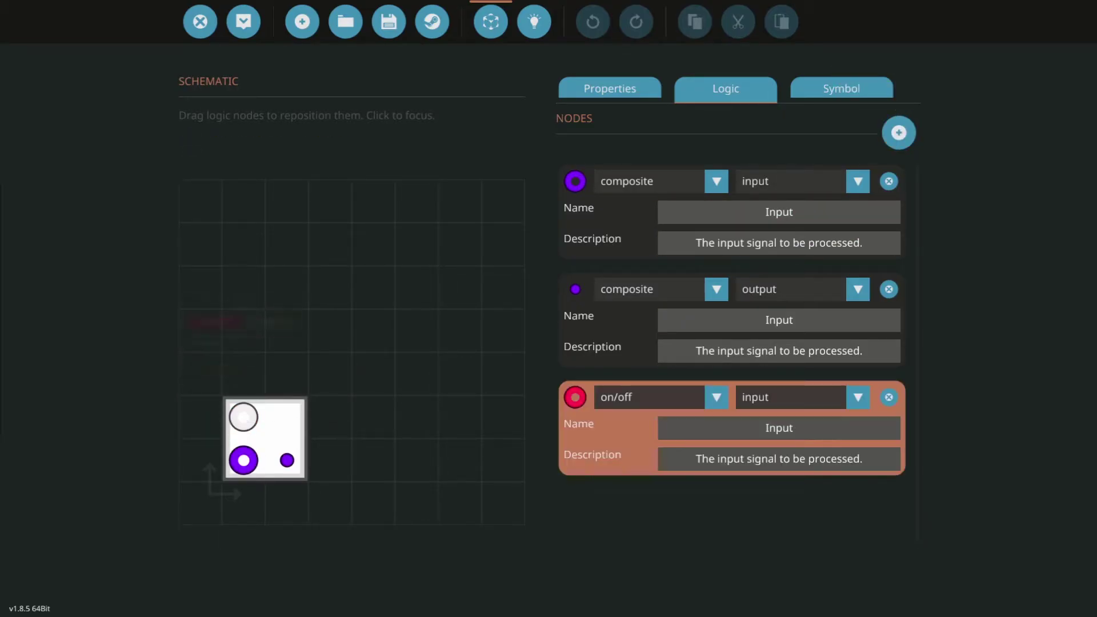
pyautogui.click(899, 133)
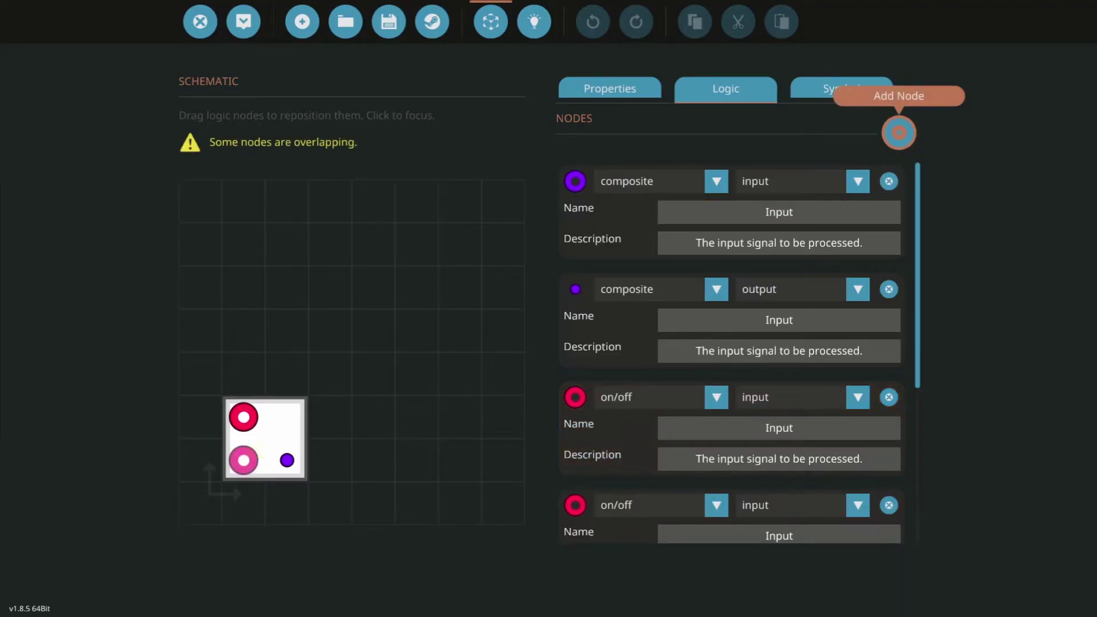
pyautogui.click(899, 132)
pyautogui.moveTo(244, 460); pyautogui.dragTo(244, 374)
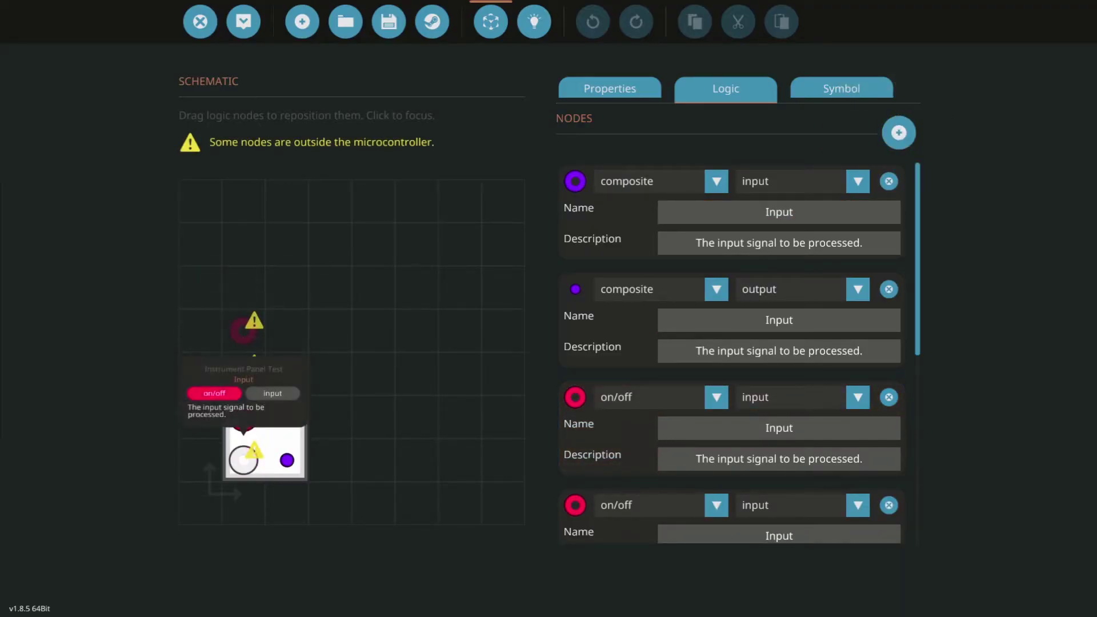
pyautogui.moveTo(244, 460); pyautogui.dragTo(266, 331)
pyautogui.scroll(-3, 846, 460)
pyautogui.click(889, 462)
# - Name the four on/off input nodes Ch1, Ch2, Ch3 and Ch4
pyautogui.click(244, 417)
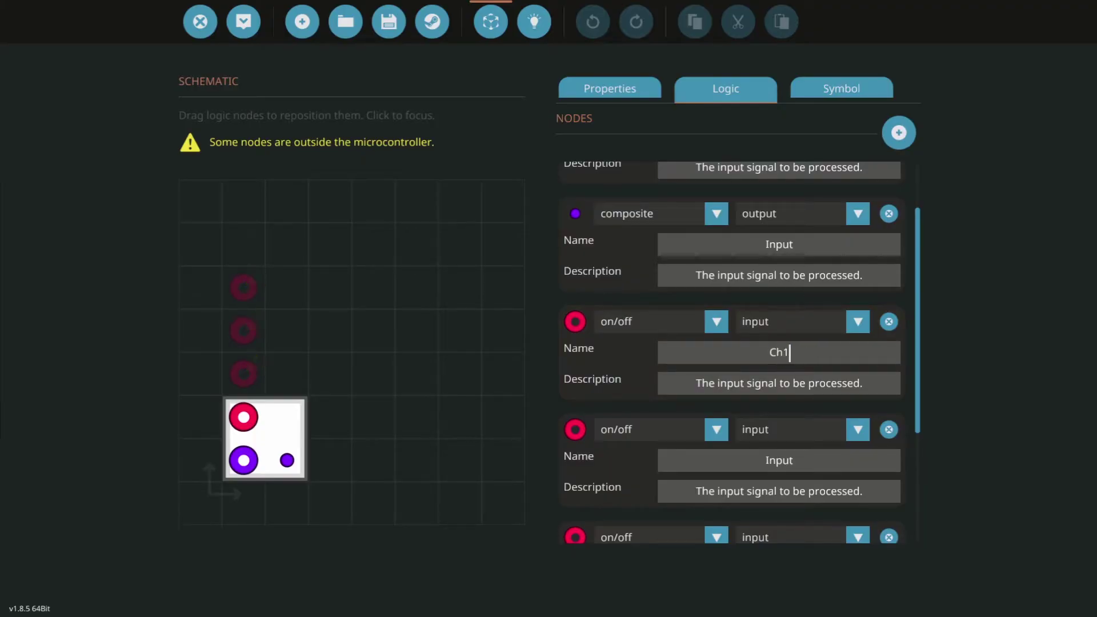
pyautogui.click(244, 374)
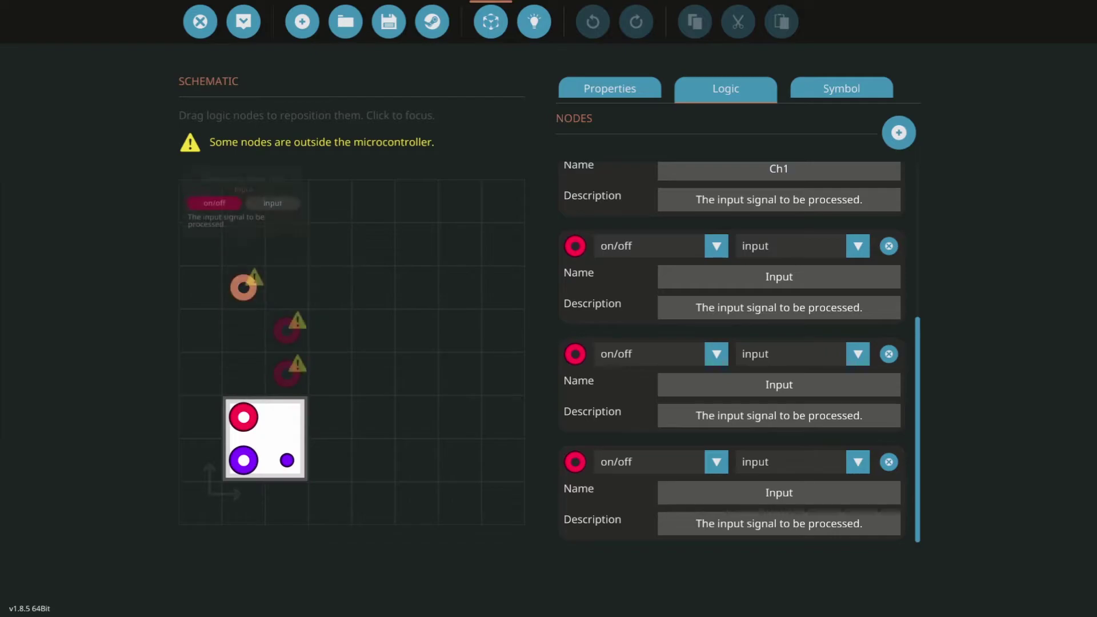
pyautogui.moveTo(287, 287); pyautogui.dragTo(243, 374)
pyautogui.scroll(3, 779, 369)
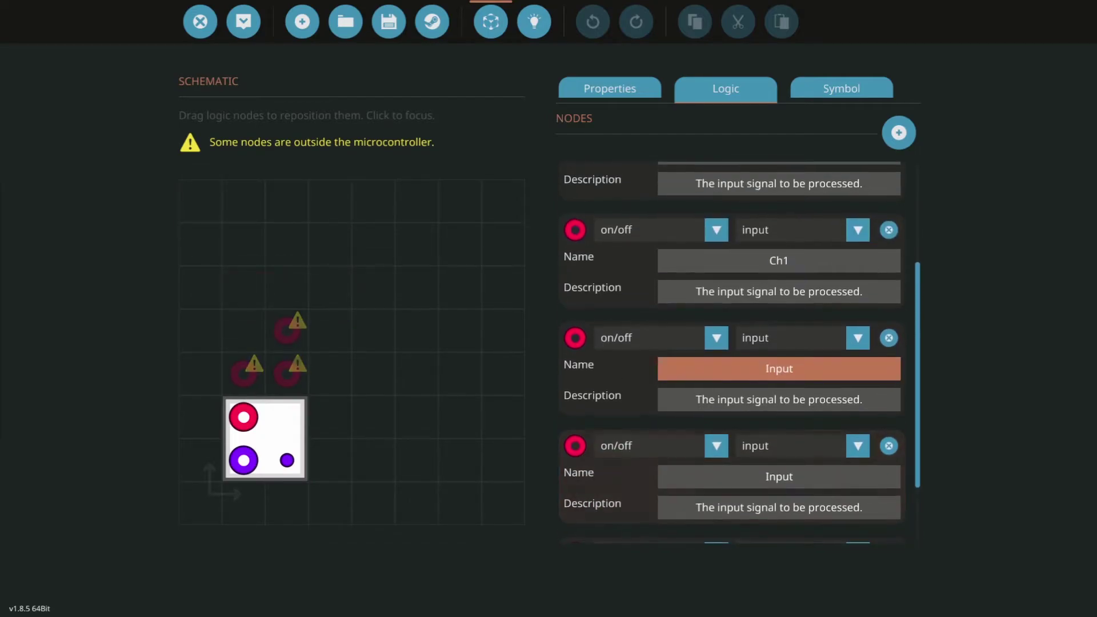
pyautogui.write('2')
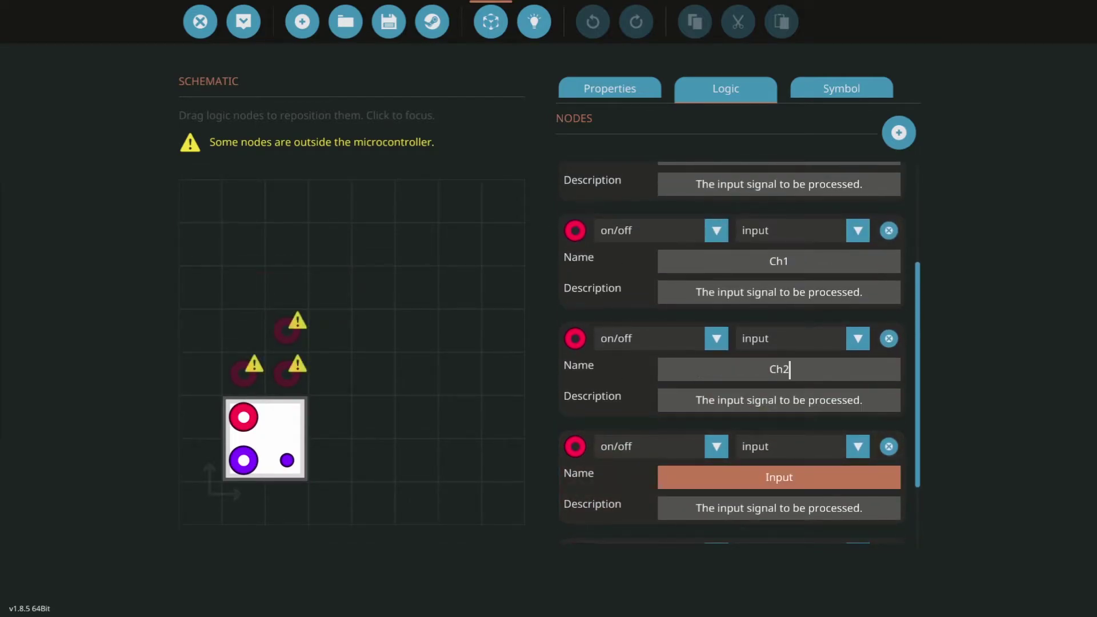
pyautogui.press('Tab')
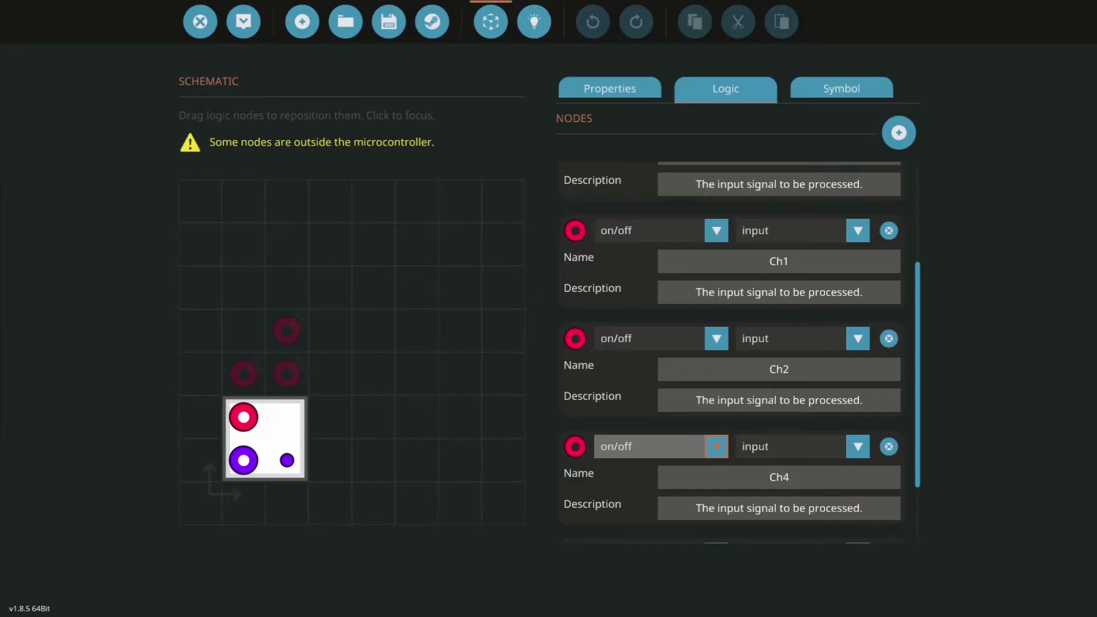
pyautogui.scroll(-2, 697, 451)
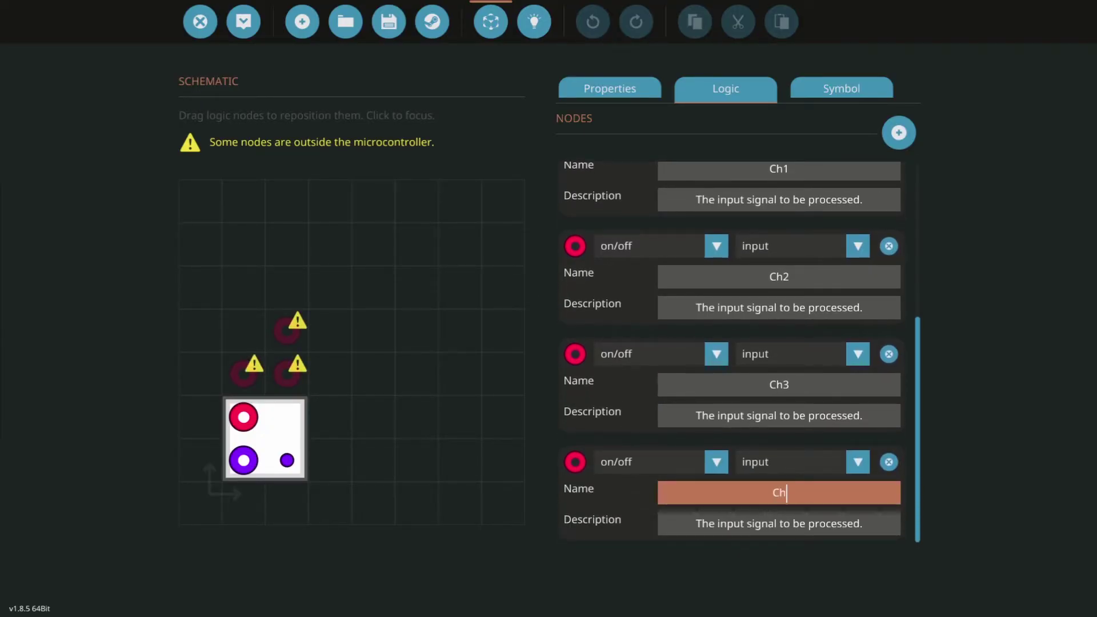
# - Arrange the channel inputs in ascending order in one column above the composite input, with the composite output at the top
pyautogui.moveTo(243, 374); pyautogui.dragTo(244, 331)
pyautogui.moveTo(287, 374); pyautogui.dragTo(243, 287)
pyautogui.moveTo(287, 330); pyautogui.dragTo(243, 374)
pyautogui.click(244, 417)
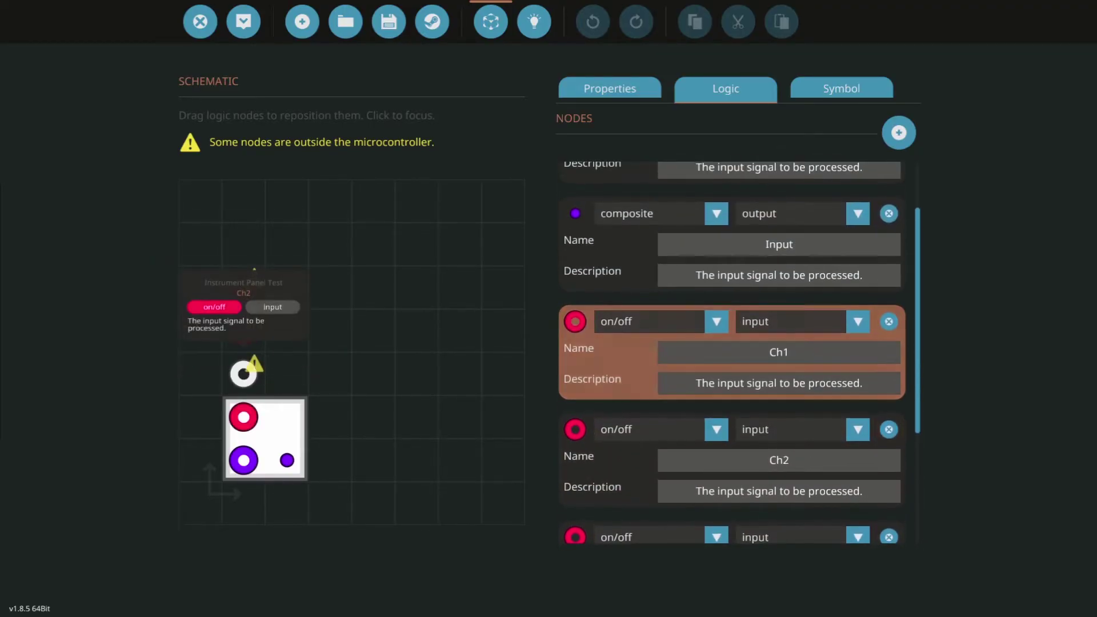
pyautogui.click(244, 373)
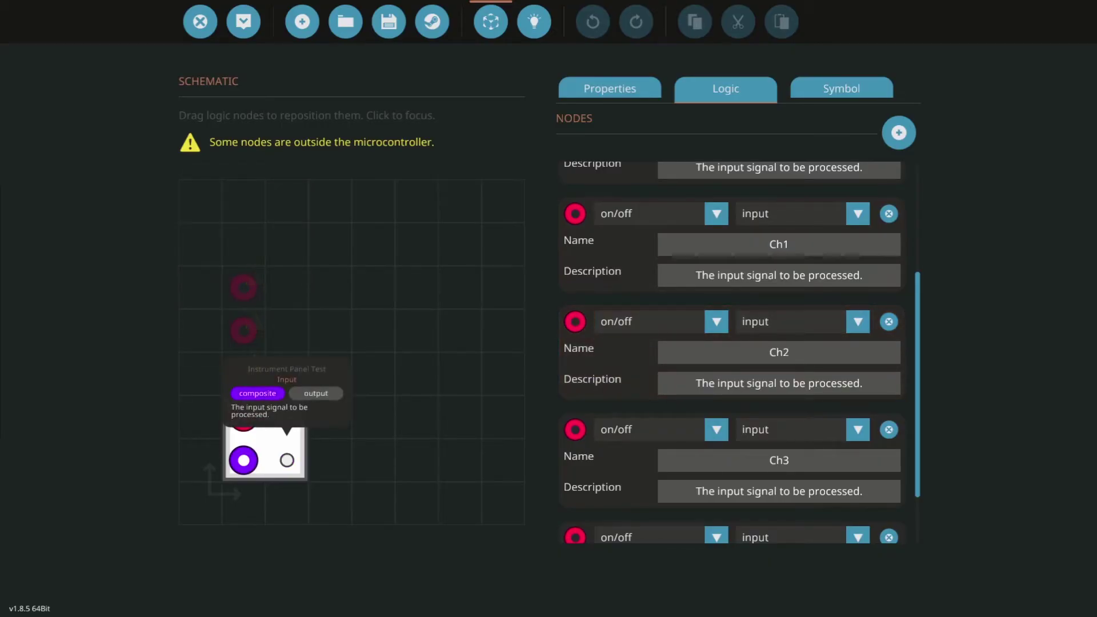
pyautogui.moveTo(287, 460); pyautogui.dragTo(289, 287)
# - Resize the microcontroller to 1 cell wide and 6 cells long, and reopen its node list
pyautogui.click(610, 88)
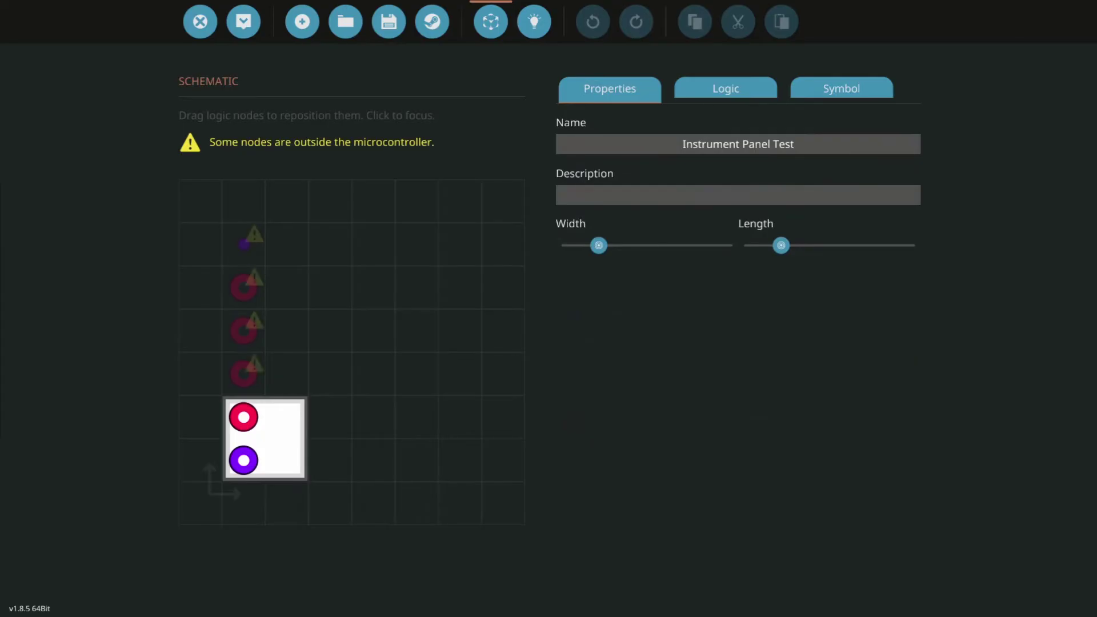
pyautogui.moveTo(598, 245); pyautogui.dragTo(909, 245)
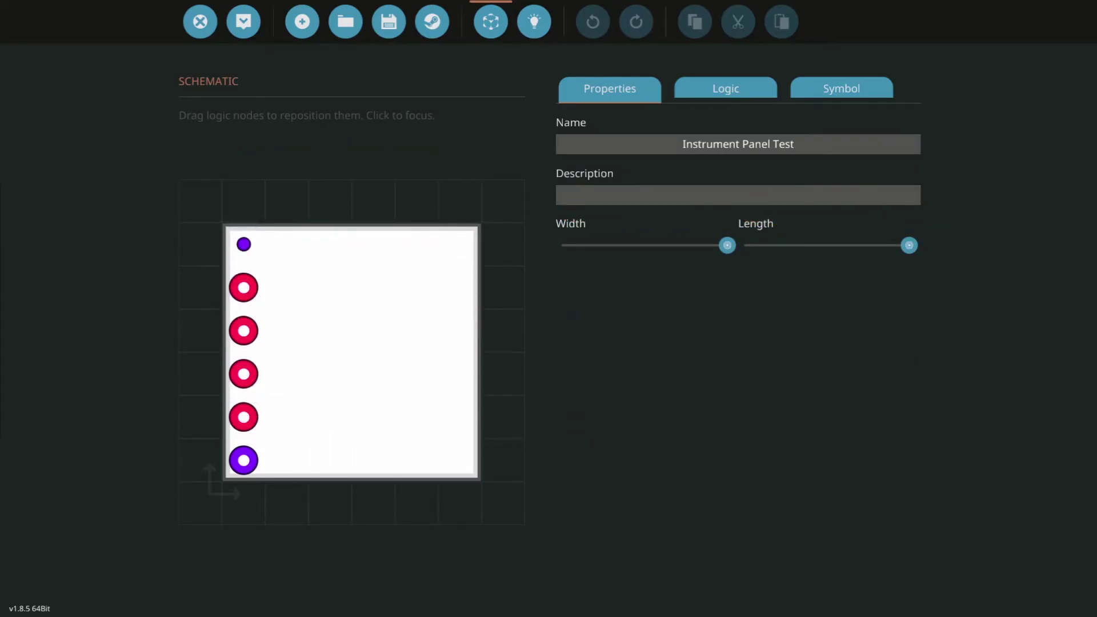
pyautogui.moveTo(727, 245); pyautogui.dragTo(566, 246)
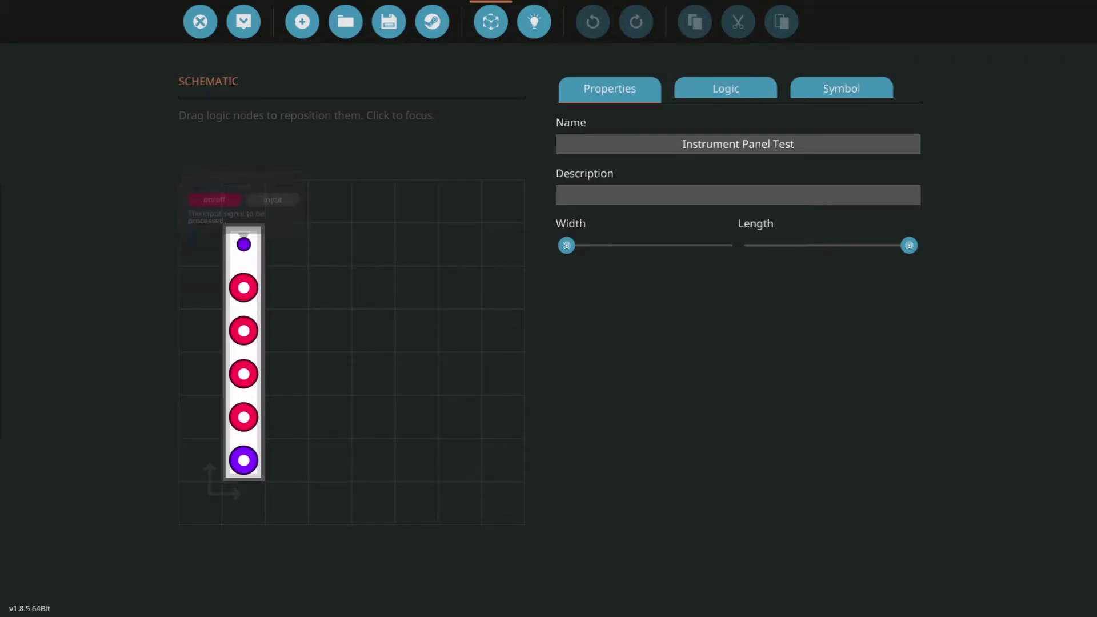
pyautogui.click(726, 89)
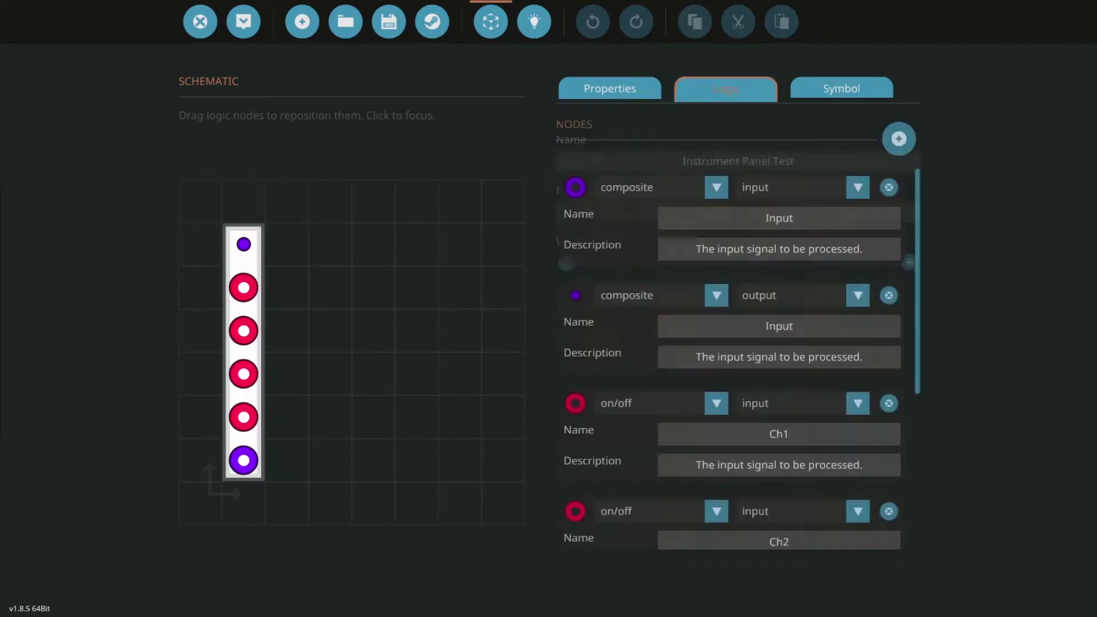
# - Change the on/off nodes Ch1, Ch2, Ch3 and Ch4 from input to output and update the microcontroller with the schematic
pyautogui.scroll(-3, 779, 321)
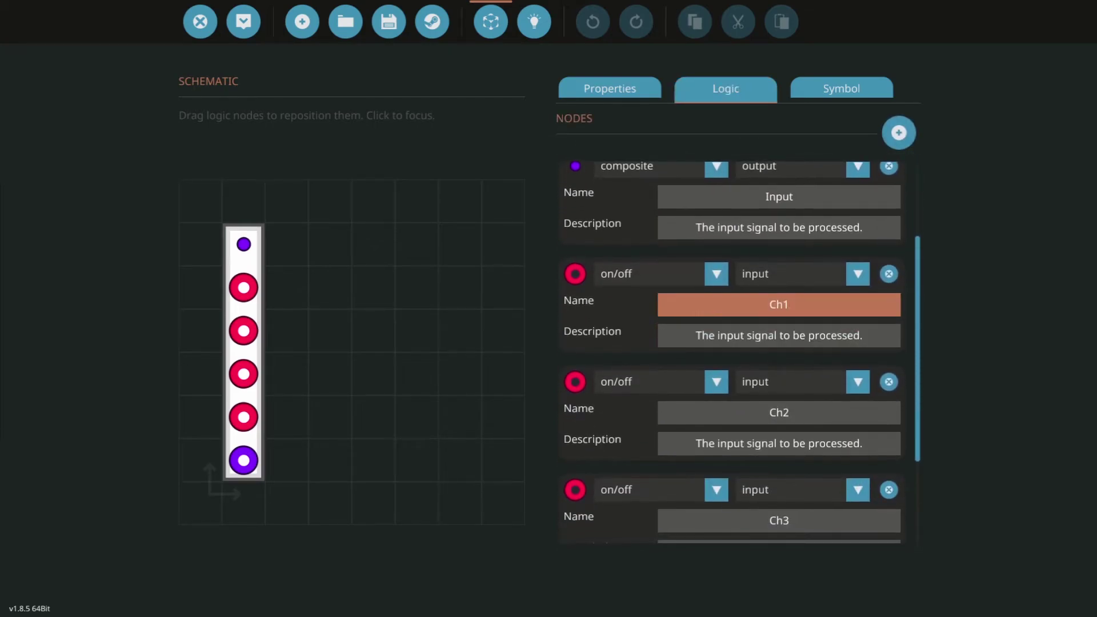
pyautogui.click(857, 274)
pyautogui.click(760, 316)
pyautogui.click(858, 382)
pyautogui.click(760, 424)
pyautogui.scroll(-2, 779, 451)
pyautogui.click(858, 399)
pyautogui.click(760, 441)
pyautogui.click(858, 506)
pyautogui.click(760, 547)
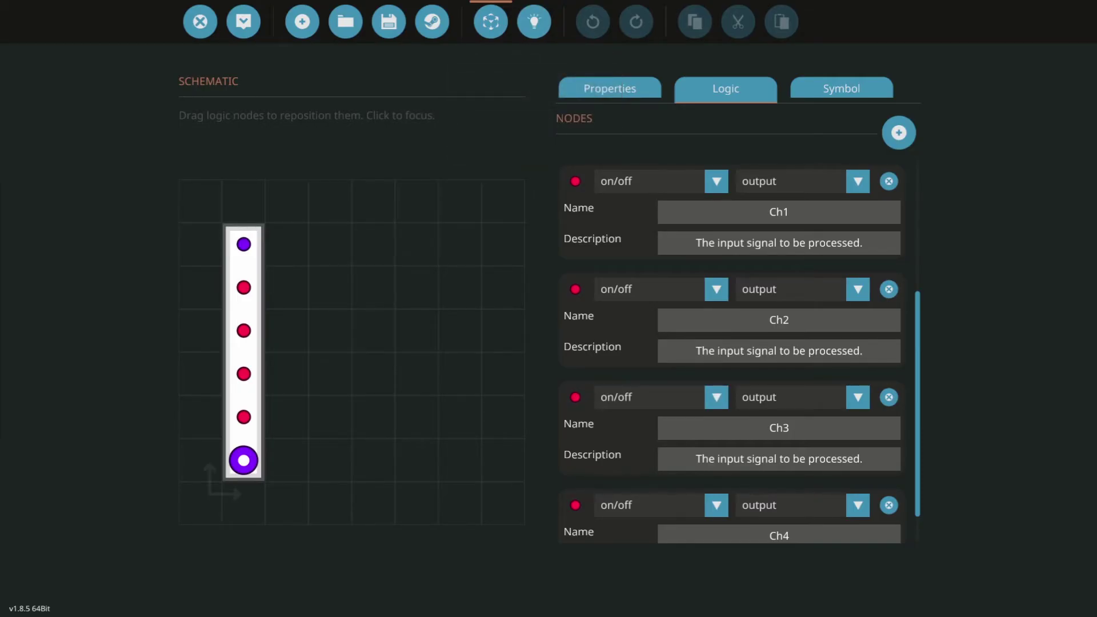
pyautogui.click(243, 22)
pyautogui.click(593, 424)
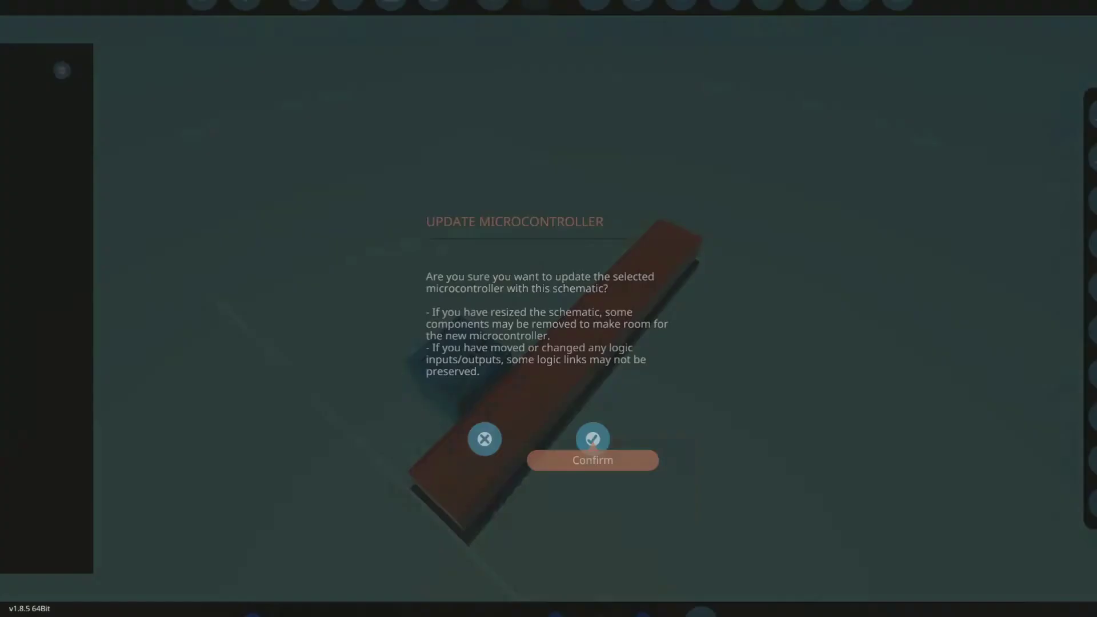
# - Remove the surplus blocks and other instrument panels, leaving a single four-gauge instrument panel standing beside the microcontroller
pyautogui.press('x')
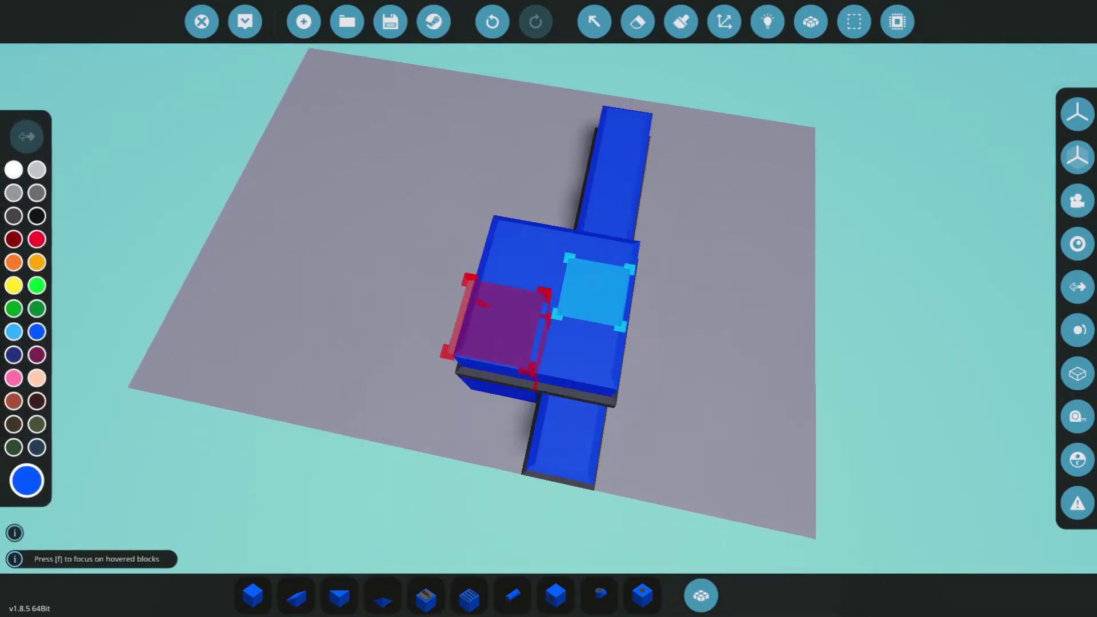
pyautogui.press('x')
pyautogui.press('x')
pyautogui.press('x')
pyautogui.press('x')
pyautogui.press('x')
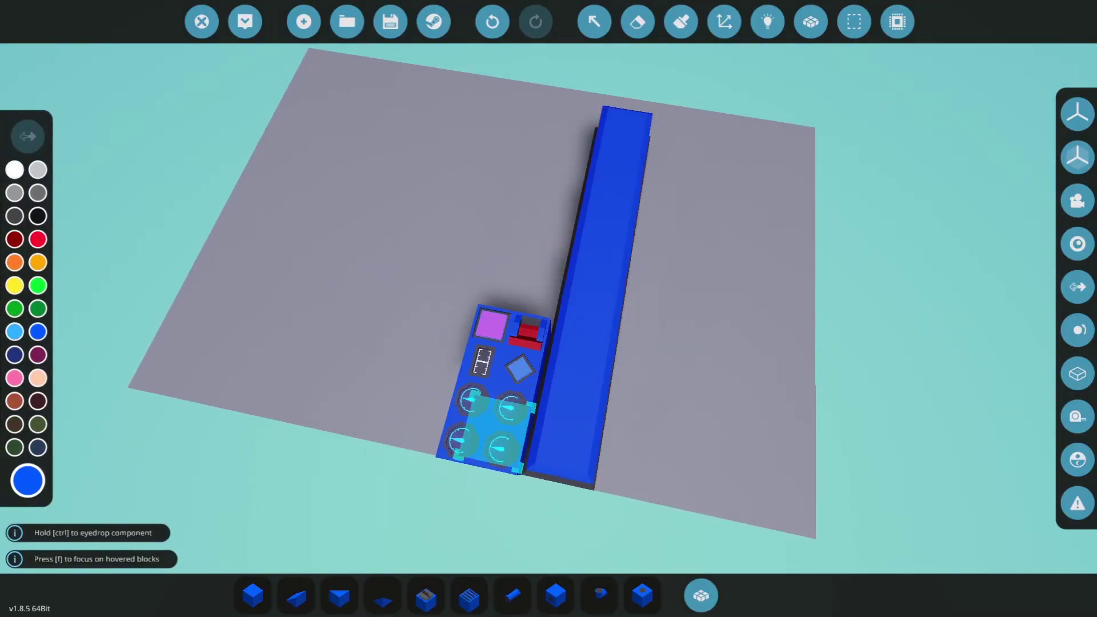
pyautogui.click(372, 330)
pyautogui.press('x')
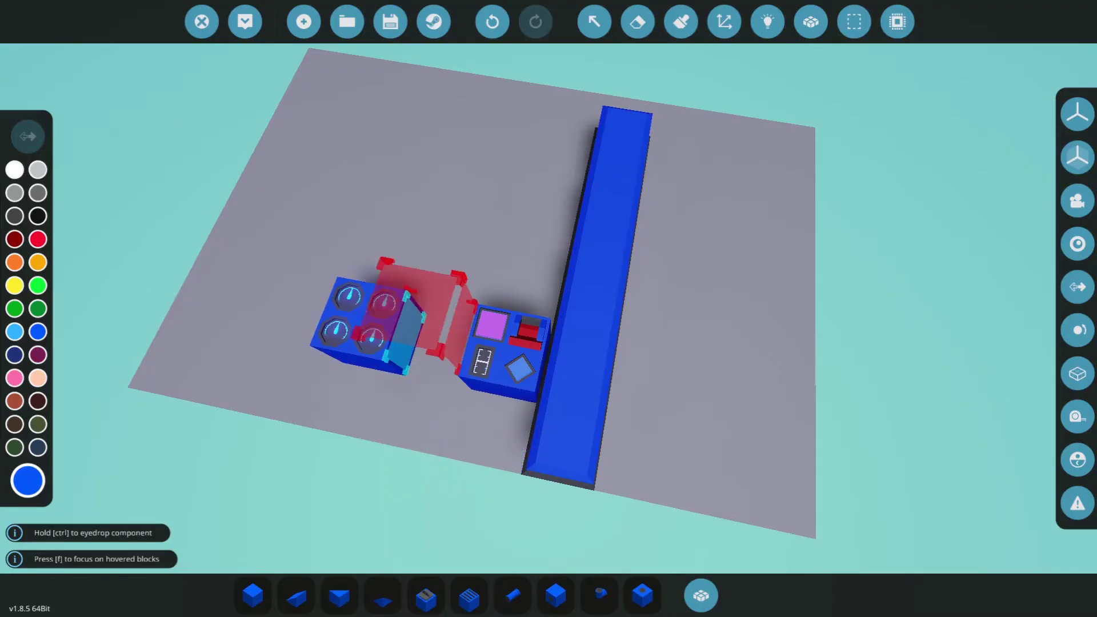
pyautogui.click(505, 369)
# - Find the basic Light component and place four of them in a row behind the instrument panel
pyautogui.click(701, 596)
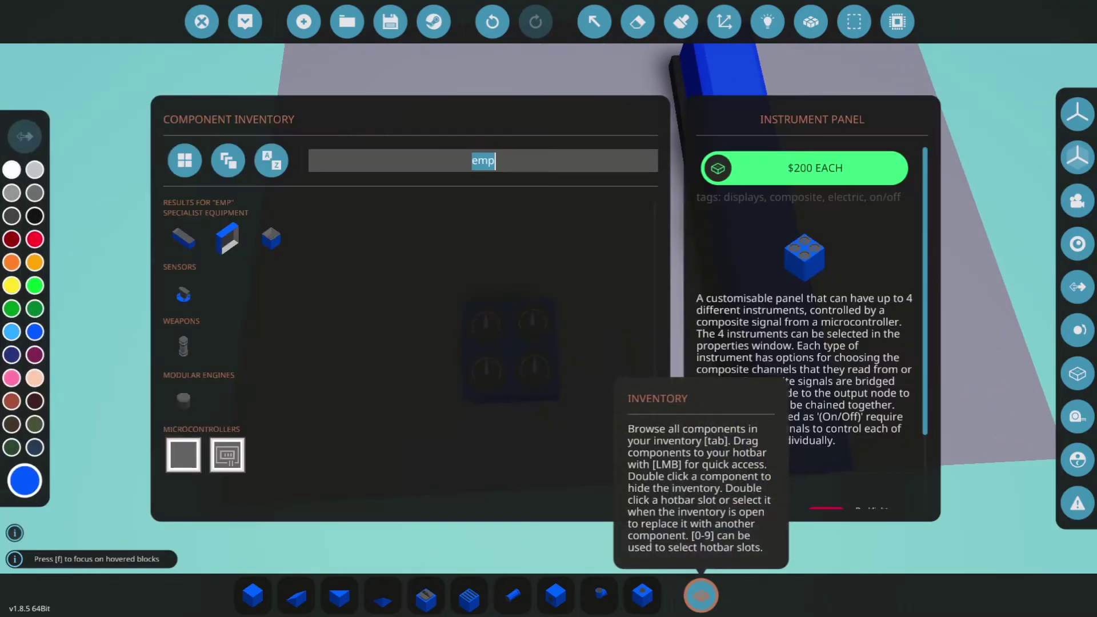
pyautogui.write('light')
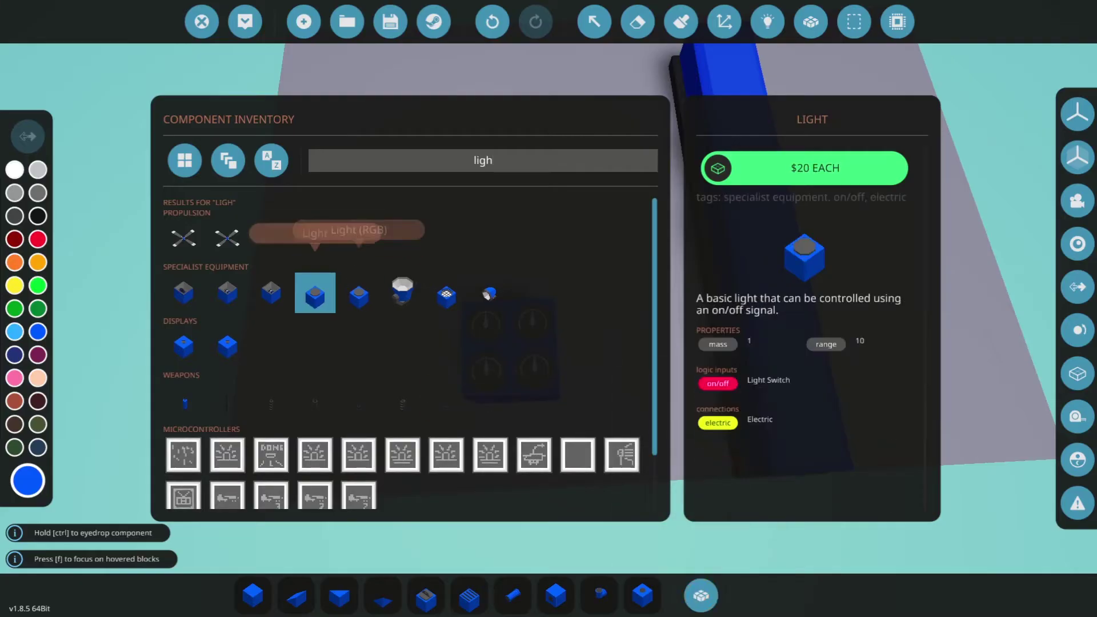
pyautogui.click(314, 292)
pyautogui.click(700, 596)
pyautogui.click(346, 183)
pyautogui.click(461, 177)
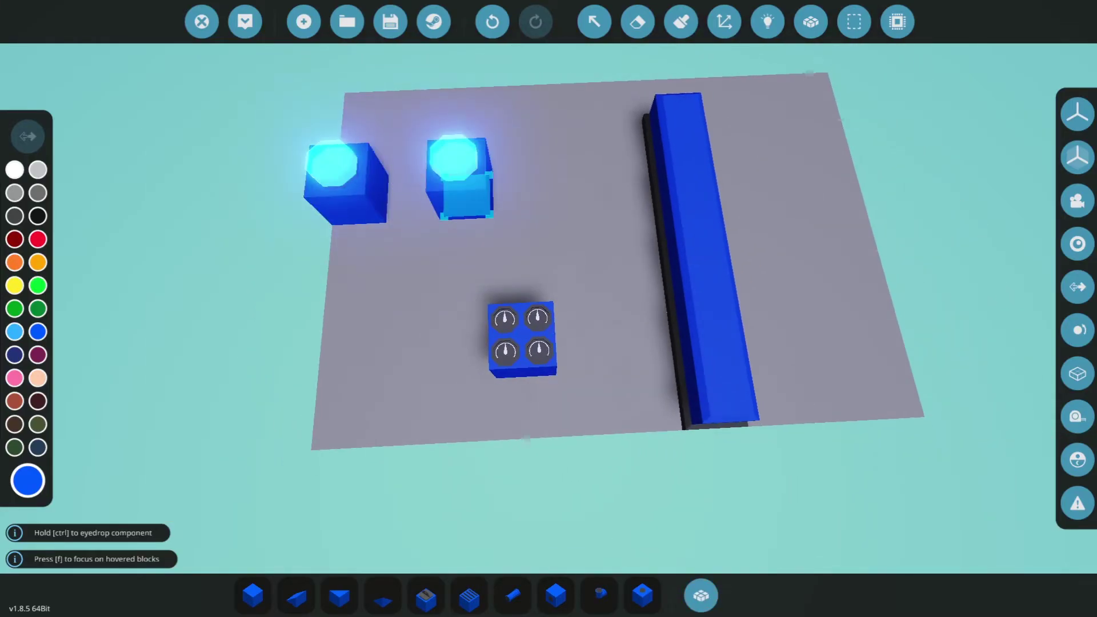
pyautogui.click(589, 172)
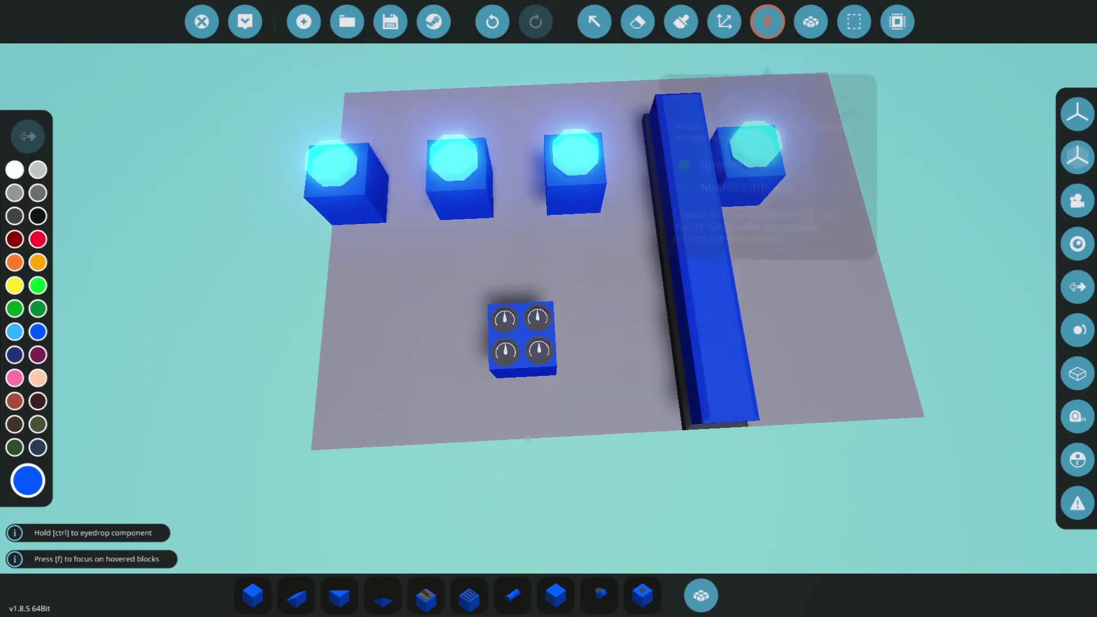
# - Connect the microcontroller's on/off outputs Ch1 to Ch4 to the four lights in order, one output per light
pyautogui.click(767, 22)
pyautogui.moveTo(549, 309); pyautogui.dragTo(566, 269)
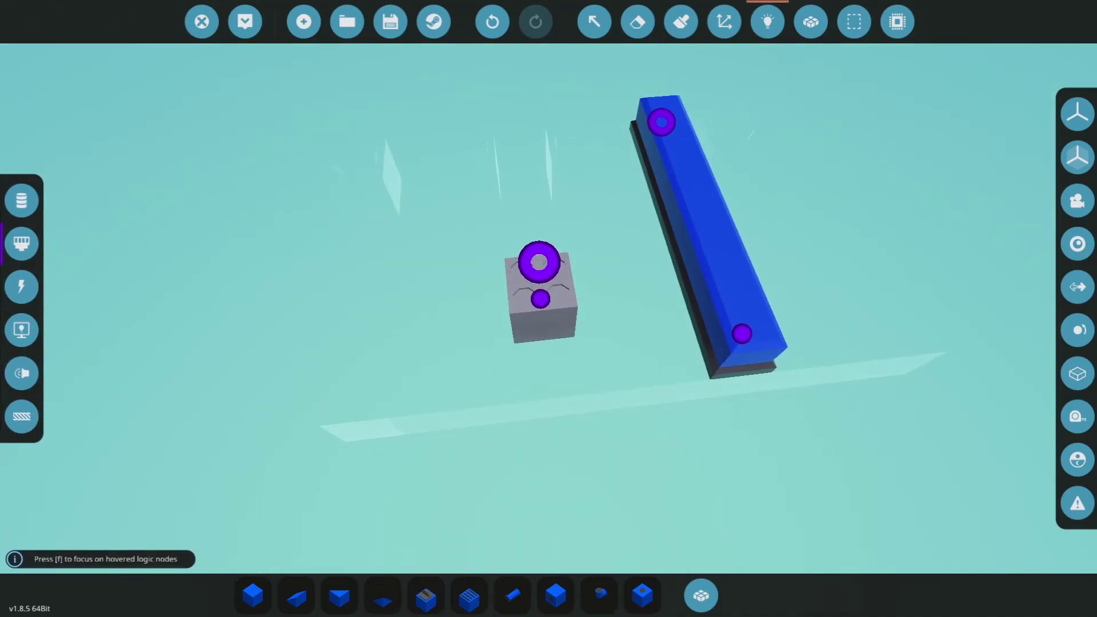
pyautogui.click(21, 201)
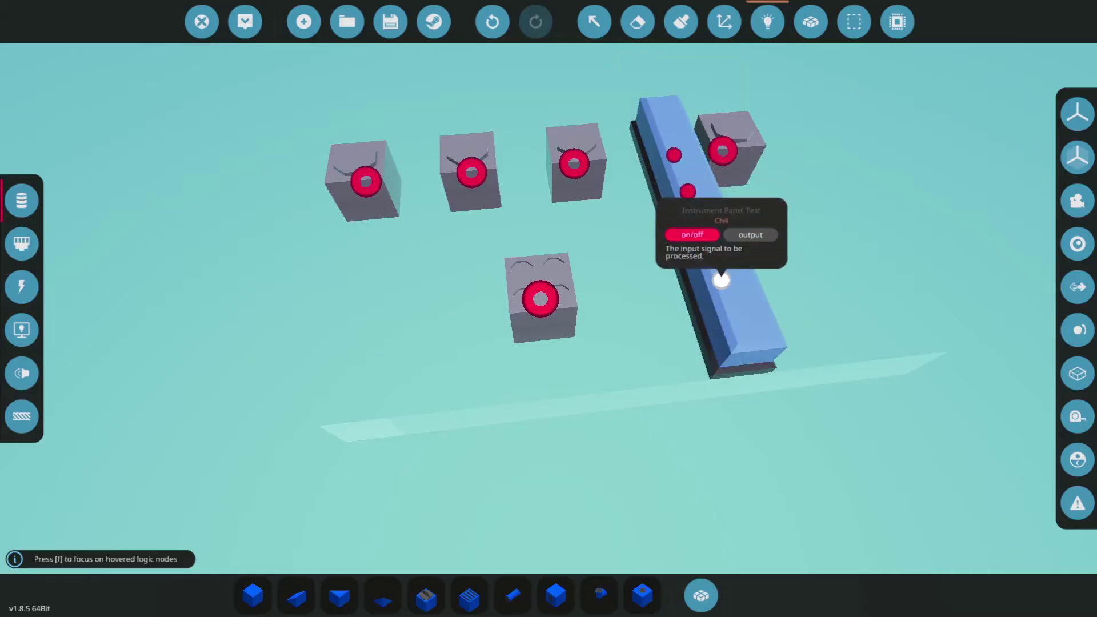
pyautogui.moveTo(674, 155); pyautogui.dragTo(365, 182)
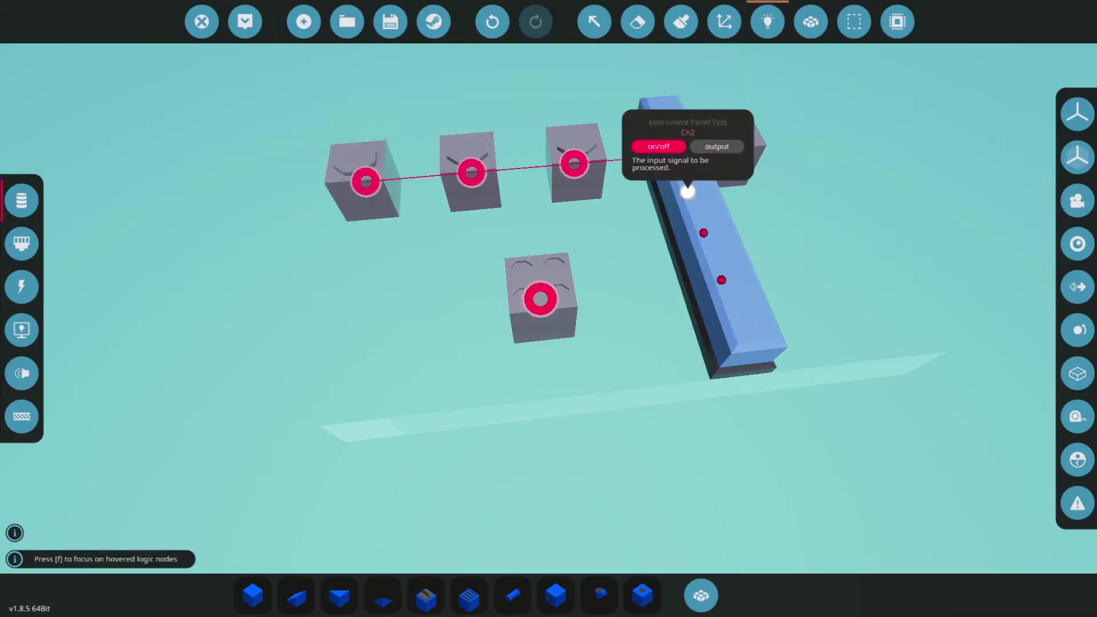
pyautogui.moveTo(688, 191); pyautogui.dragTo(472, 173)
pyautogui.moveTo(703, 233); pyautogui.dragTo(574, 164)
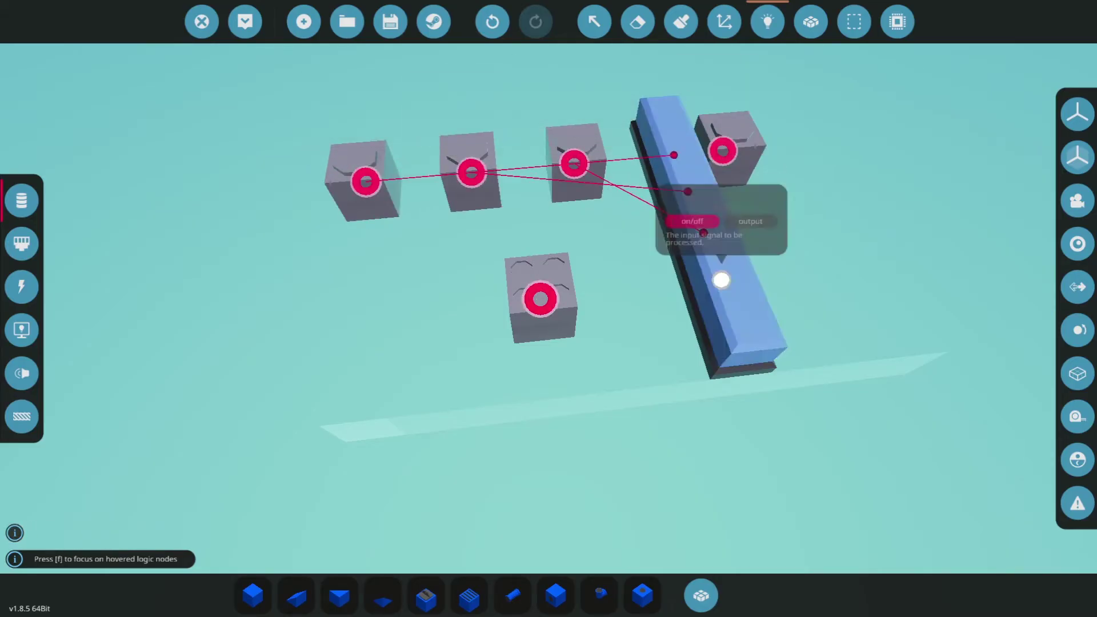
pyautogui.moveTo(722, 281); pyautogui.dragTo(723, 150)
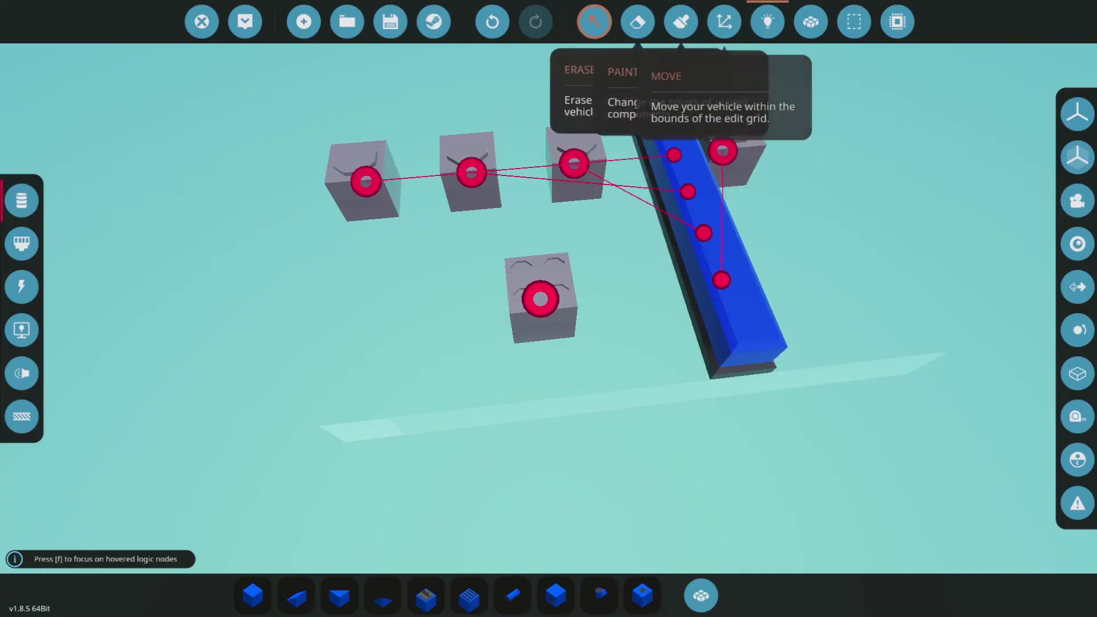
# - Open the microcontroller's logic and place four Composite Read (on/off) nodes, one beside each of the outputs Ch1 to Ch4
pyautogui.click(594, 22)
pyautogui.click(227, 70)
pyautogui.click(592, 399)
pyautogui.click(534, 22)
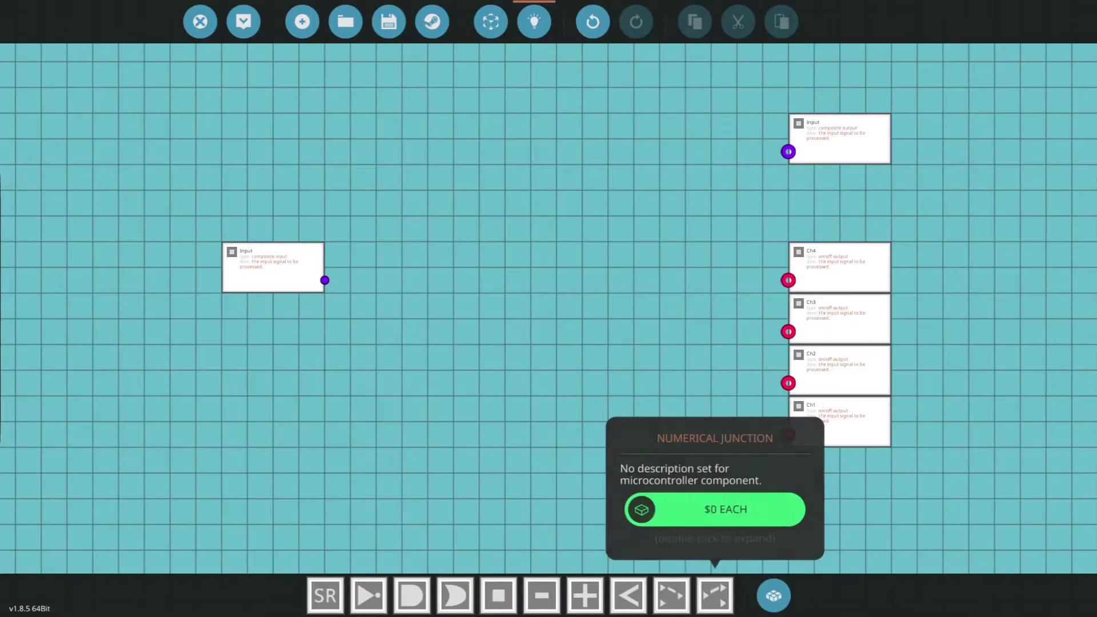
pyautogui.click(774, 596)
pyautogui.write('compo')
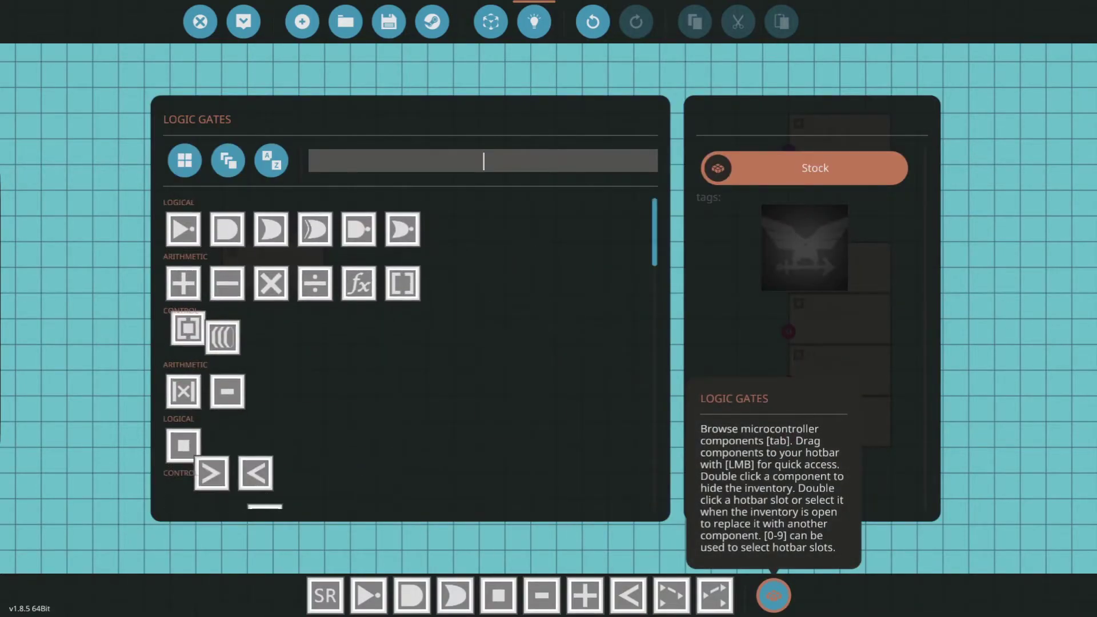
pyautogui.write('sit')
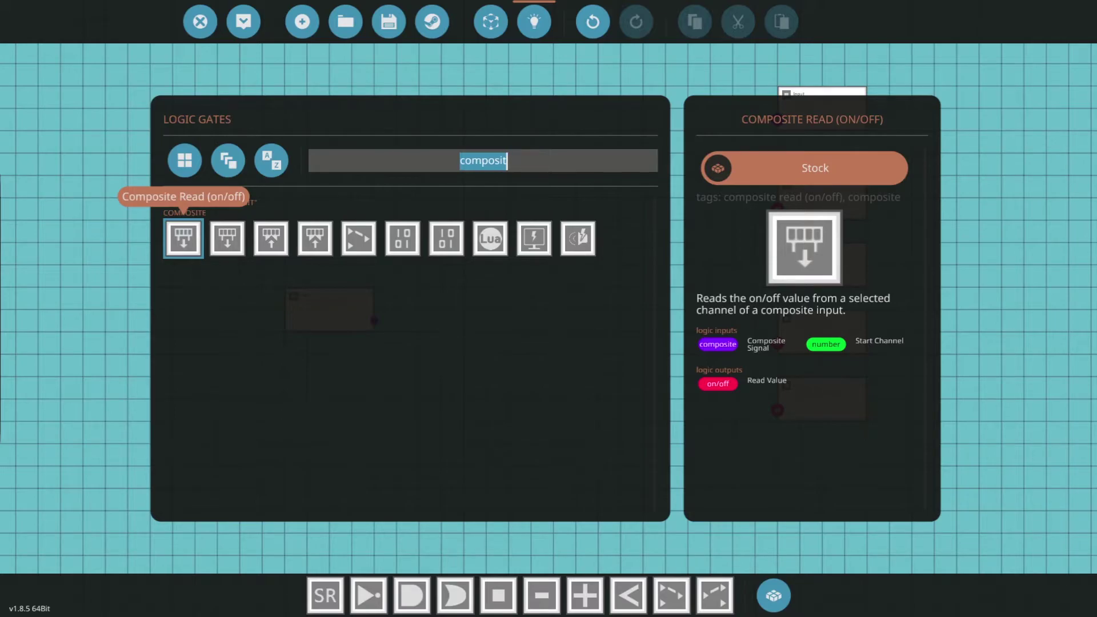
pyautogui.click(774, 595)
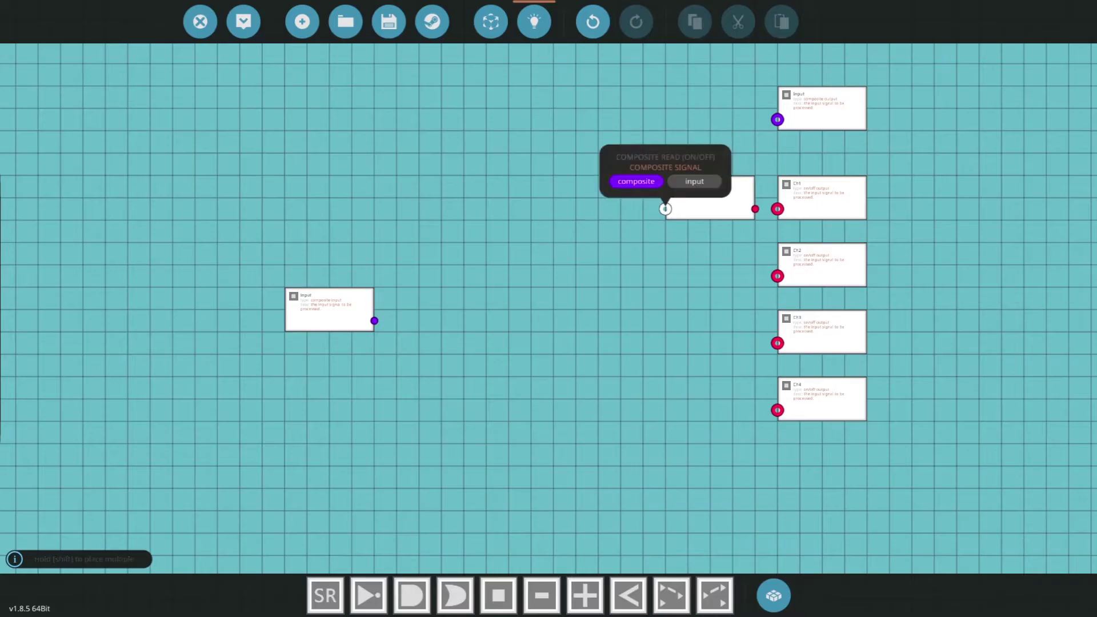
pyautogui.click(666, 209)
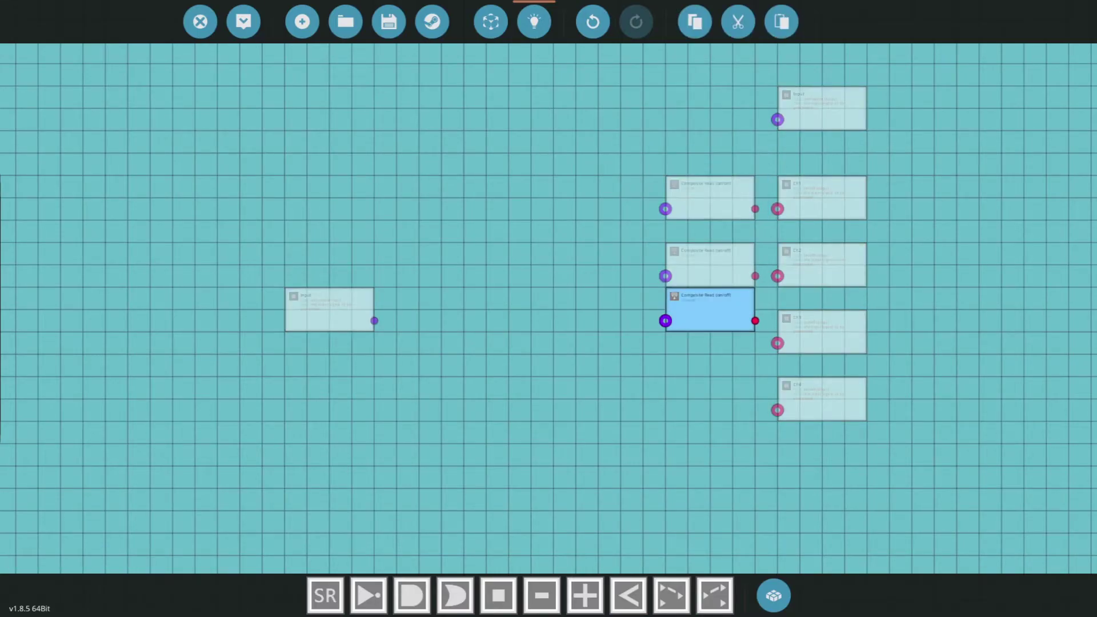
pyautogui.hotkey('ctrl', 'v')
pyautogui.click(617, 371)
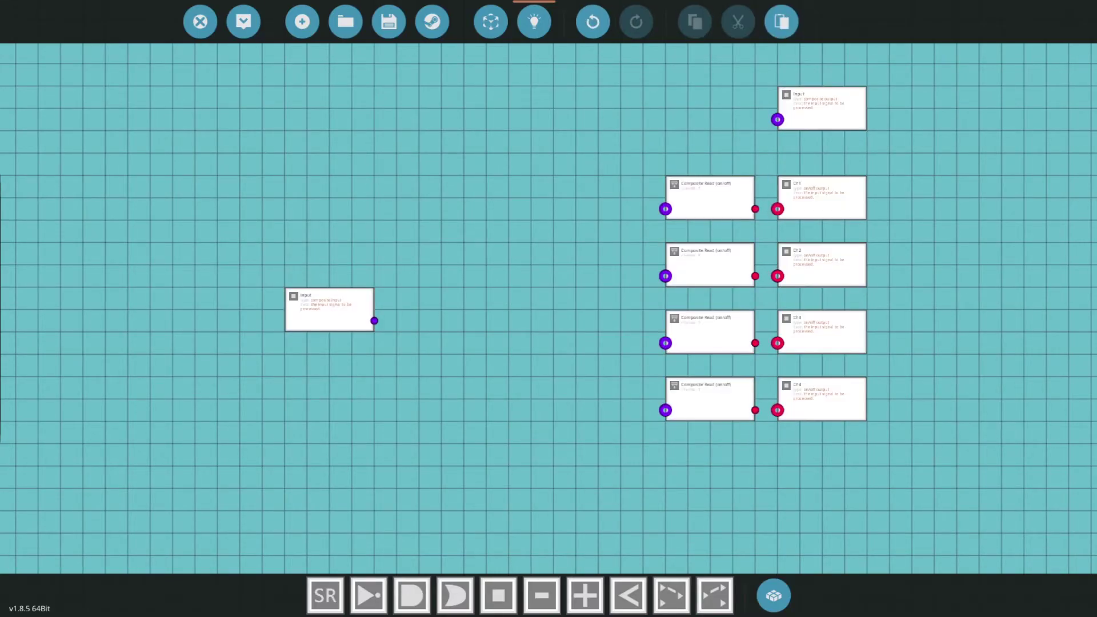
# - Connect the composite input to the composite signal of all four Composite Read (on/off) nodes
pyautogui.moveTo(374, 320); pyautogui.dragTo(666, 209)
pyautogui.moveTo(374, 321); pyautogui.dragTo(666, 276)
pyautogui.moveTo(374, 321); pyautogui.dragTo(665, 343)
pyautogui.moveTo(375, 321); pyautogui.dragTo(665, 410)
# - Set the read channels of the second, third and fourth Composite Read nodes to 2, 3 and 4
pyautogui.moveTo(666, 409); pyautogui.dragTo(568, 415)
pyautogui.scroll(4, 752, 233)
pyautogui.moveTo(752, 114); pyautogui.dragTo(592, 154)
pyautogui.click(517, 268)
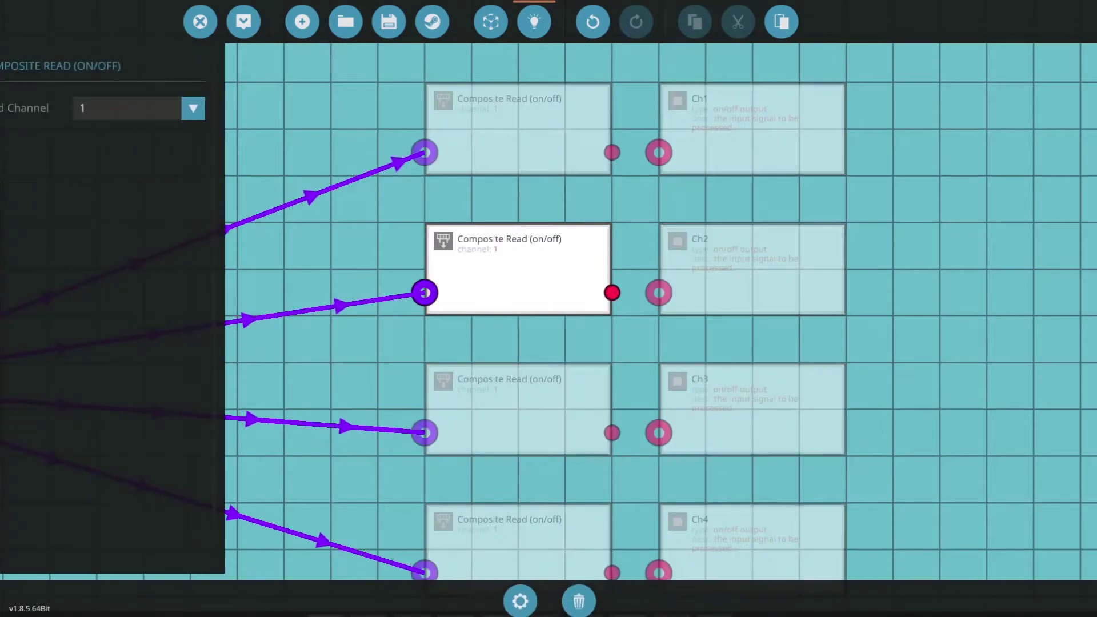
pyautogui.click(225, 108)
pyautogui.click(140, 169)
pyautogui.click(517, 409)
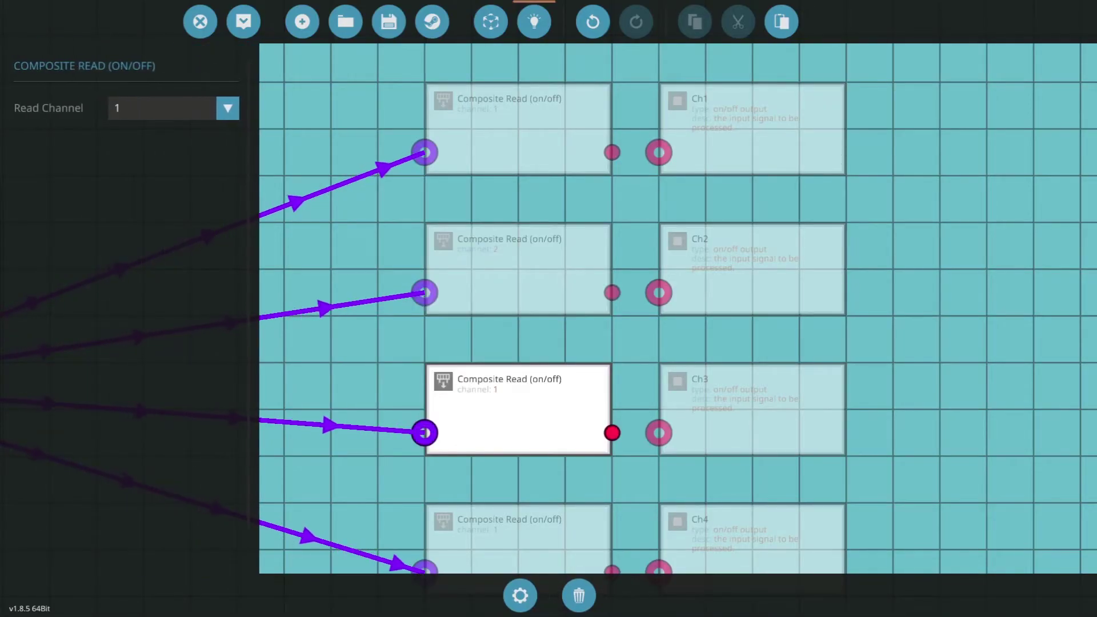
pyautogui.click(226, 108)
pyautogui.click(140, 199)
pyautogui.moveTo(366, 480); pyautogui.dragTo(335, 385)
pyautogui.click(487, 458)
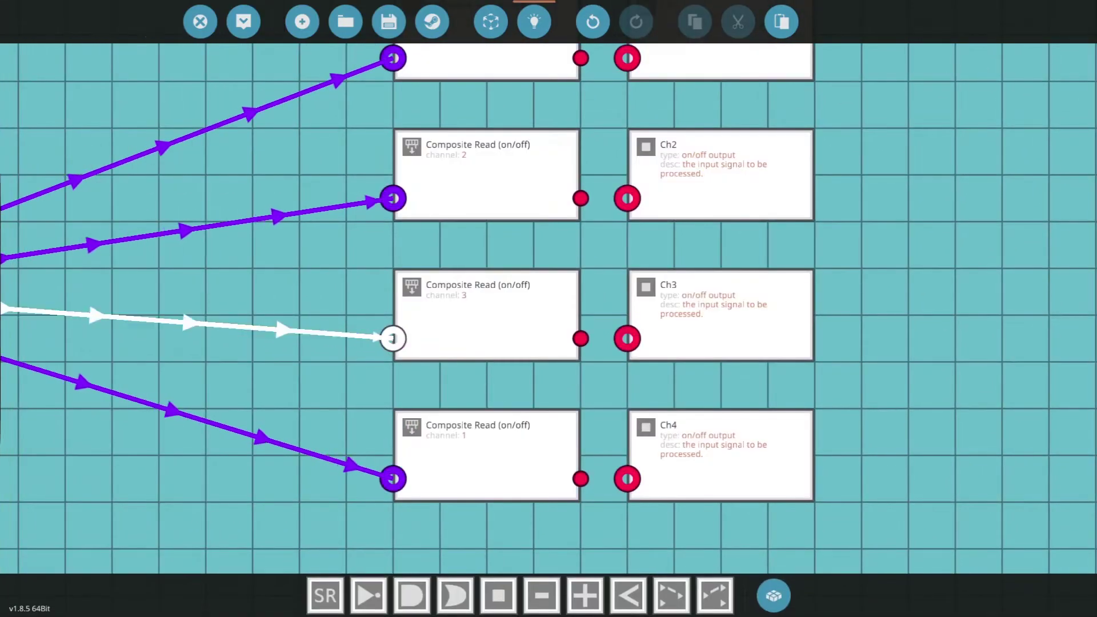
pyautogui.click(477, 460)
pyautogui.click(227, 108)
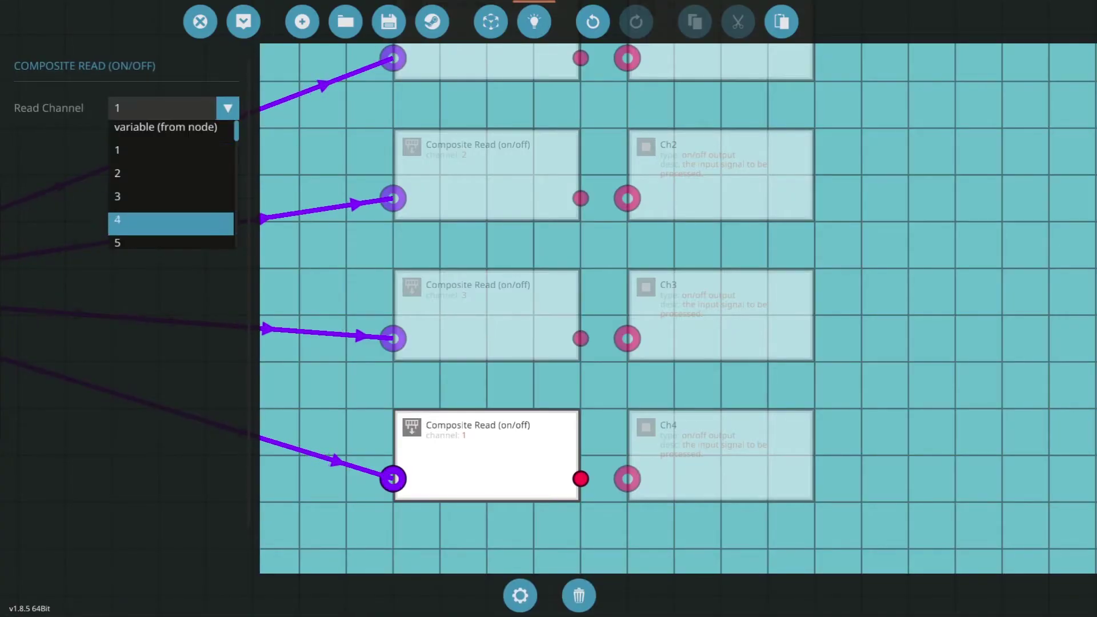
pyautogui.click(170, 223)
pyautogui.click(685, 468)
# - Connect each Composite Read node to its matching output Ch1 to Ch4 and update the microcontroller with the schematic
pyautogui.moveTo(628, 479); pyautogui.dragTo(581, 478)
pyautogui.moveTo(627, 338); pyautogui.dragTo(581, 338)
pyautogui.moveTo(580, 198); pyautogui.dragTo(628, 198)
pyautogui.moveTo(627, 199); pyautogui.dragTo(610, 285)
pyautogui.moveTo(562, 145); pyautogui.dragTo(609, 144)
pyautogui.scroll(-3, 548, 308)
pyautogui.moveTo(67, 334); pyautogui.dragTo(299, 308)
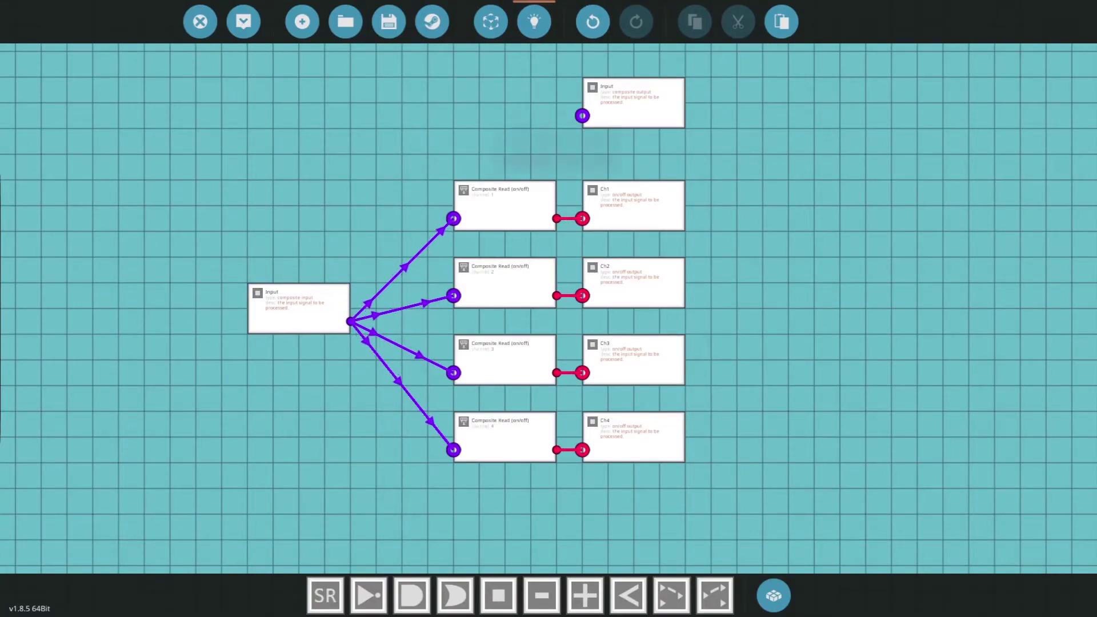
pyautogui.click(244, 21)
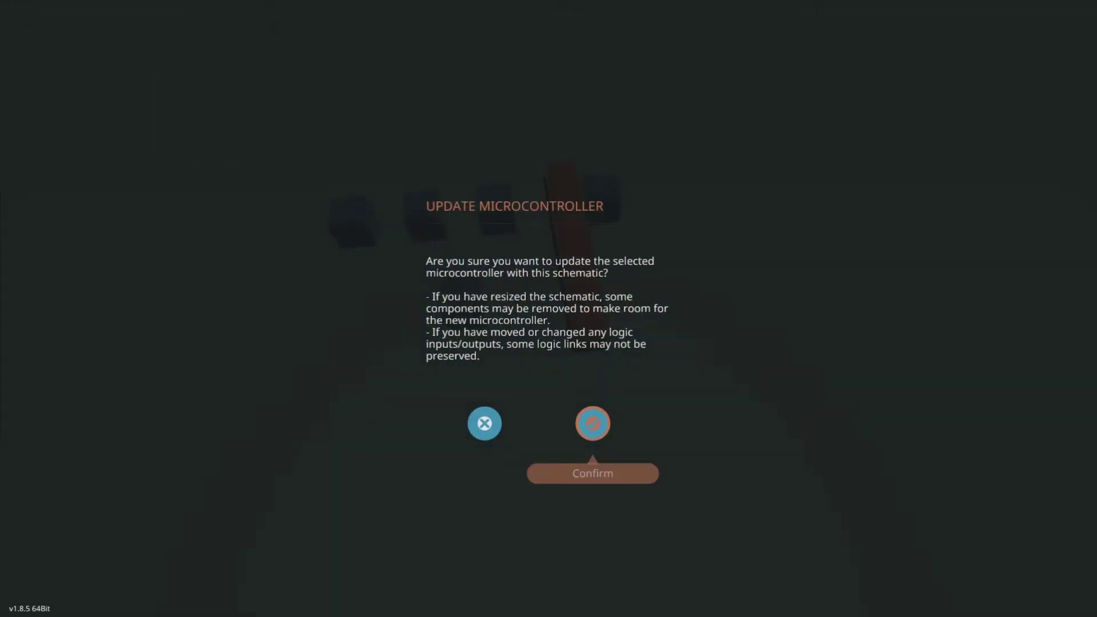
pyautogui.click(593, 423)
# - Connect the instrument panel's composite output to the microcontroller's composite input in the vehicle's logic view
pyautogui.click(767, 21)
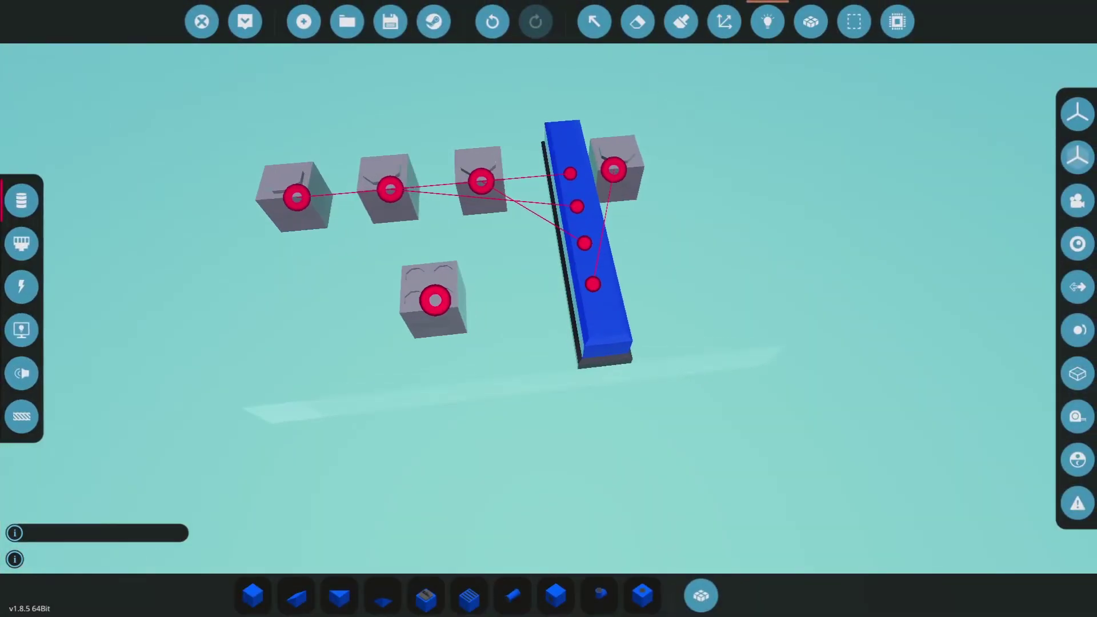
pyautogui.click(22, 244)
pyautogui.moveTo(435, 300); pyautogui.dragTo(564, 144)
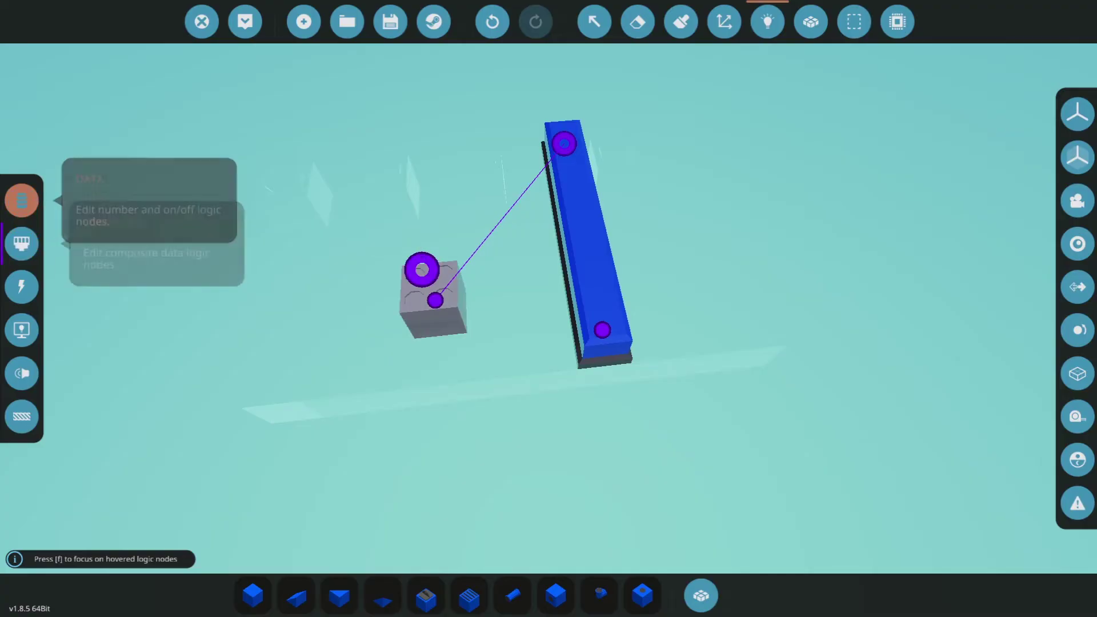
pyautogui.click(21, 201)
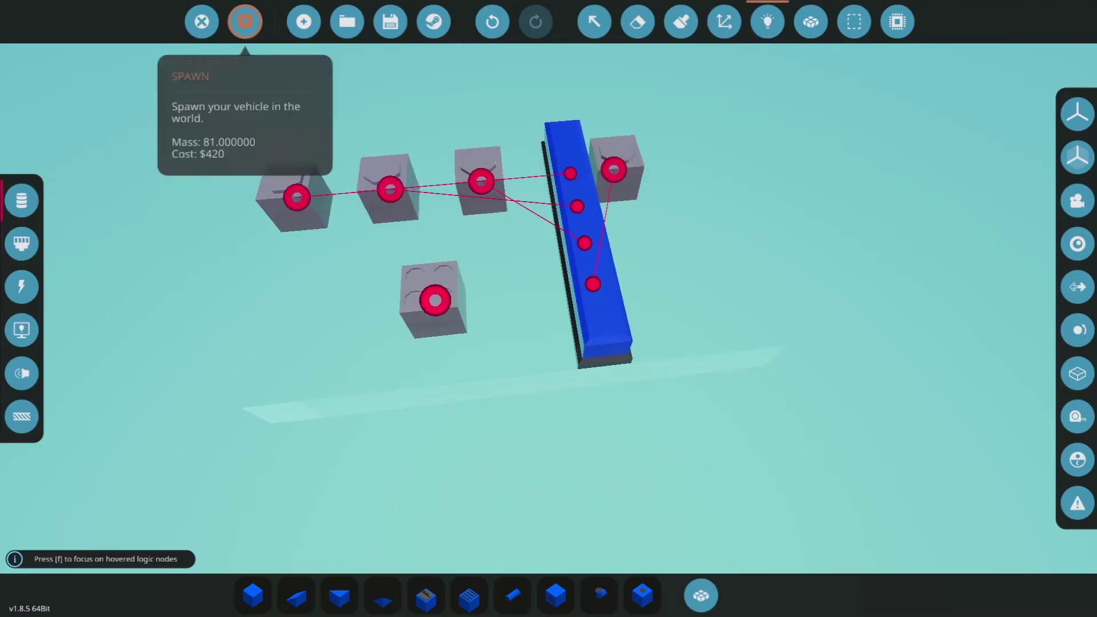
# - Place a small electric battery behind the lights and wire the electrical connections
pyautogui.click(702, 595)
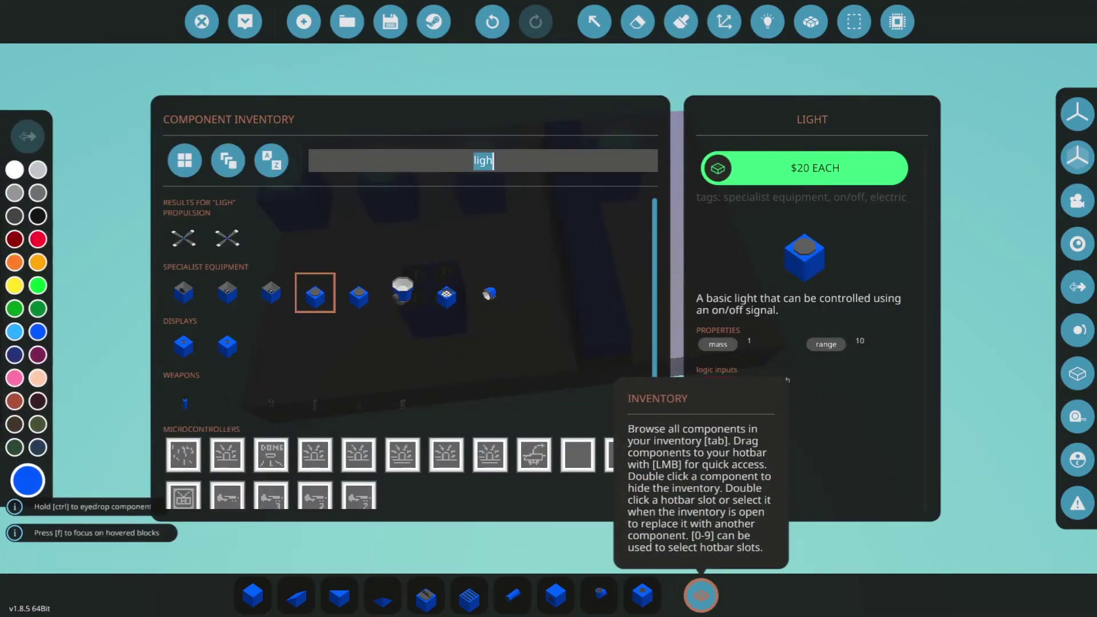
pyautogui.write('batt')
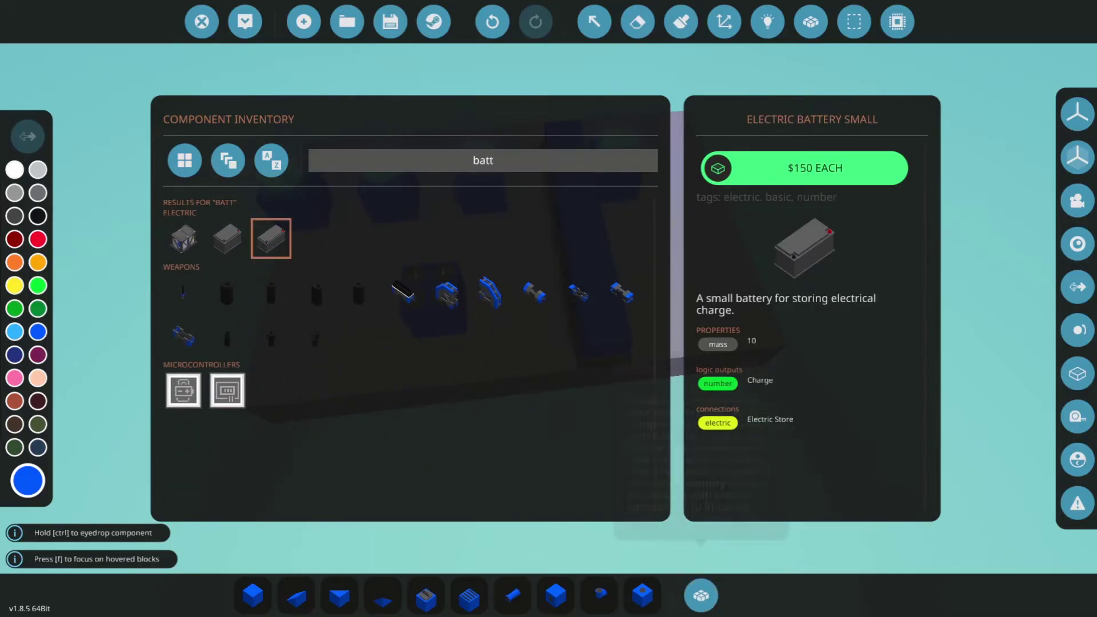
pyautogui.click(270, 239)
pyautogui.click(768, 22)
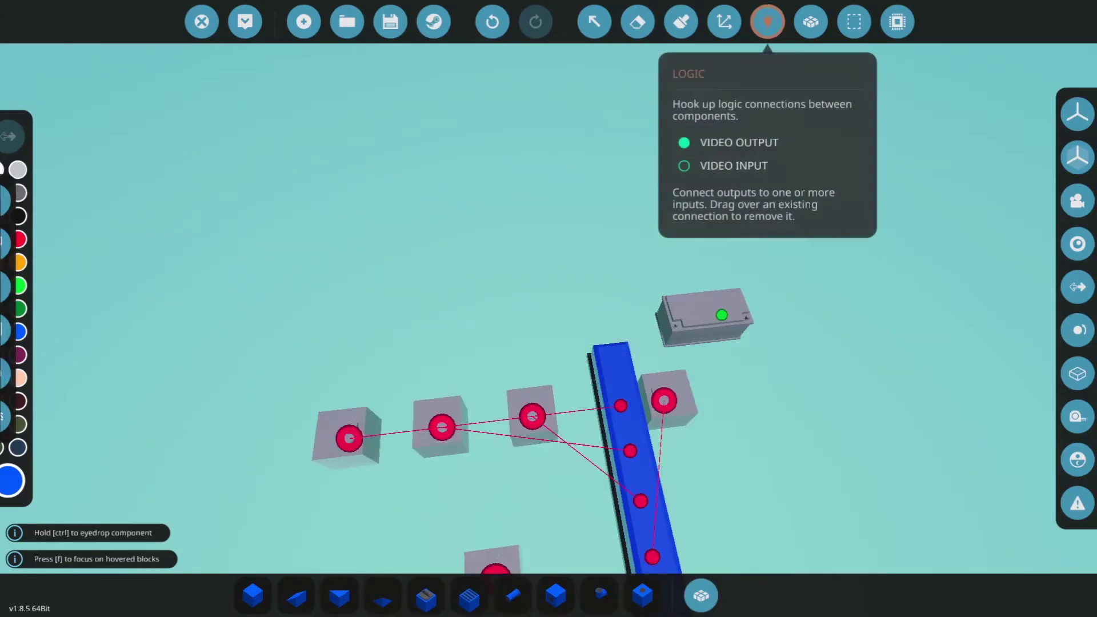
pyautogui.click(21, 287)
pyautogui.moveTo(631, 208); pyautogui.dragTo(426, 431)
# - Spawn the vehicle in the world and reopen the workbench to edit it
pyautogui.click(245, 22)
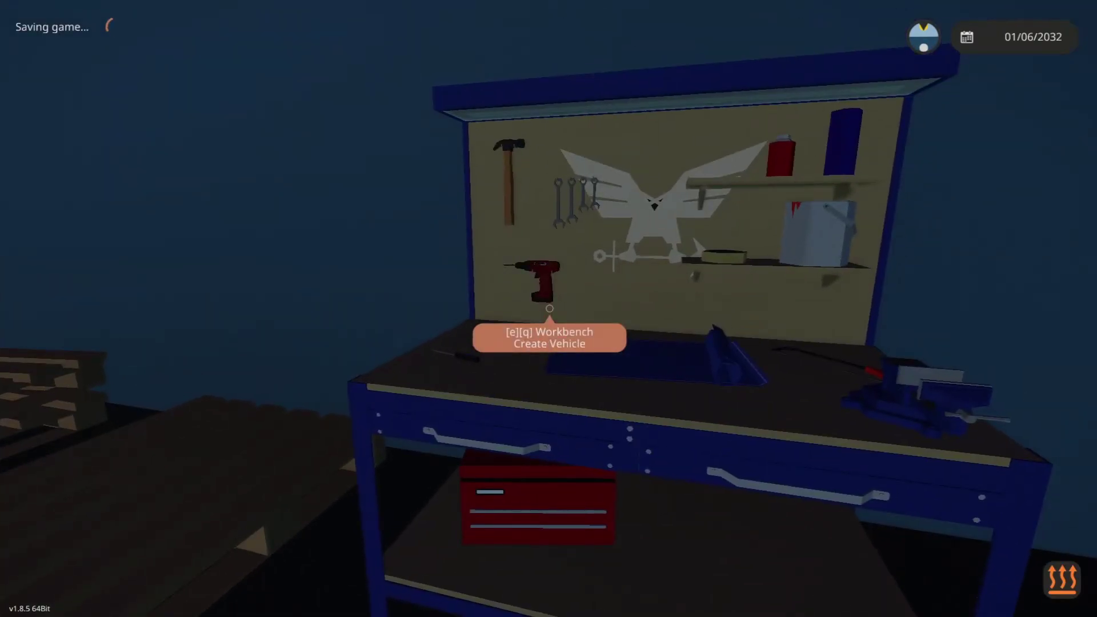
pyautogui.press('e')
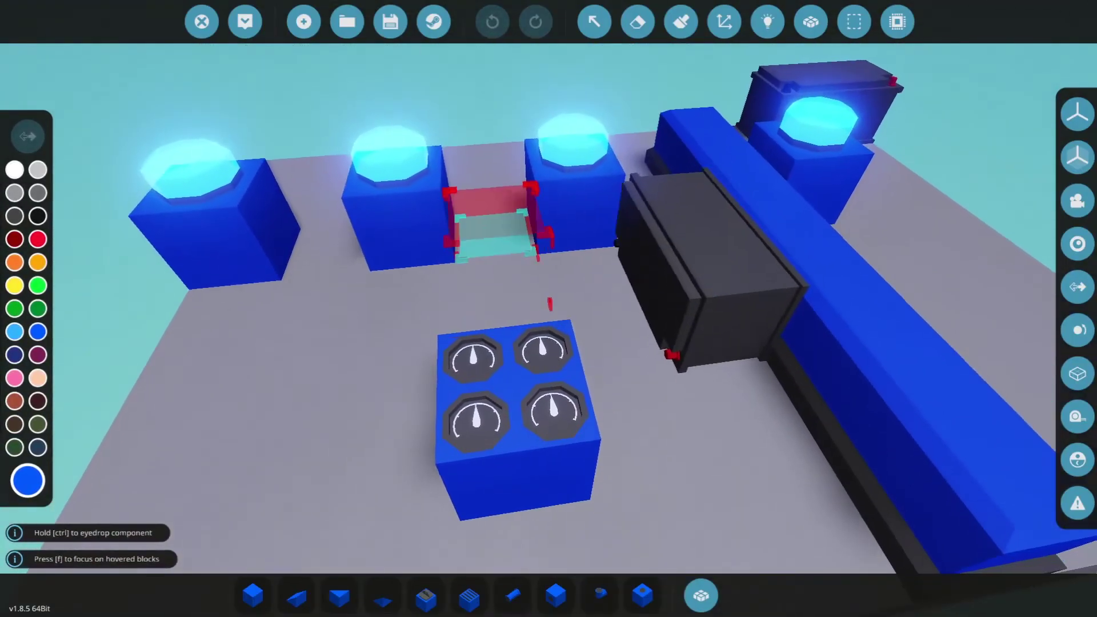
# - Configure the instrument panel's Instrument 1 as a toggle Button named Ch1 on output channel 1
pyautogui.click(595, 22)
pyautogui.click(517, 394)
pyautogui.click(126, 108)
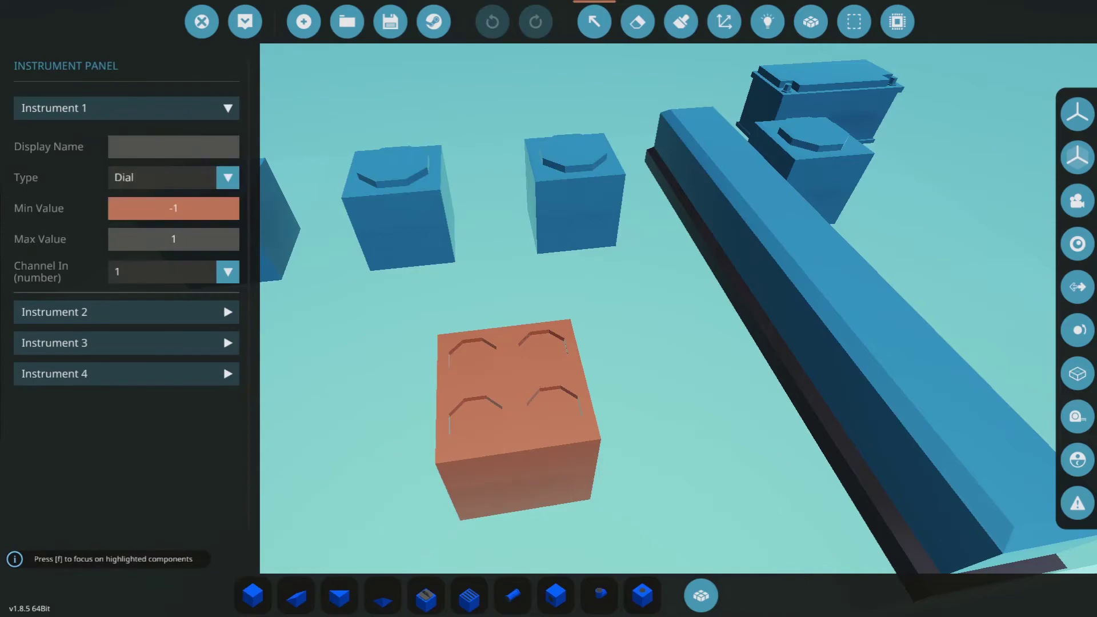
pyautogui.click(228, 178)
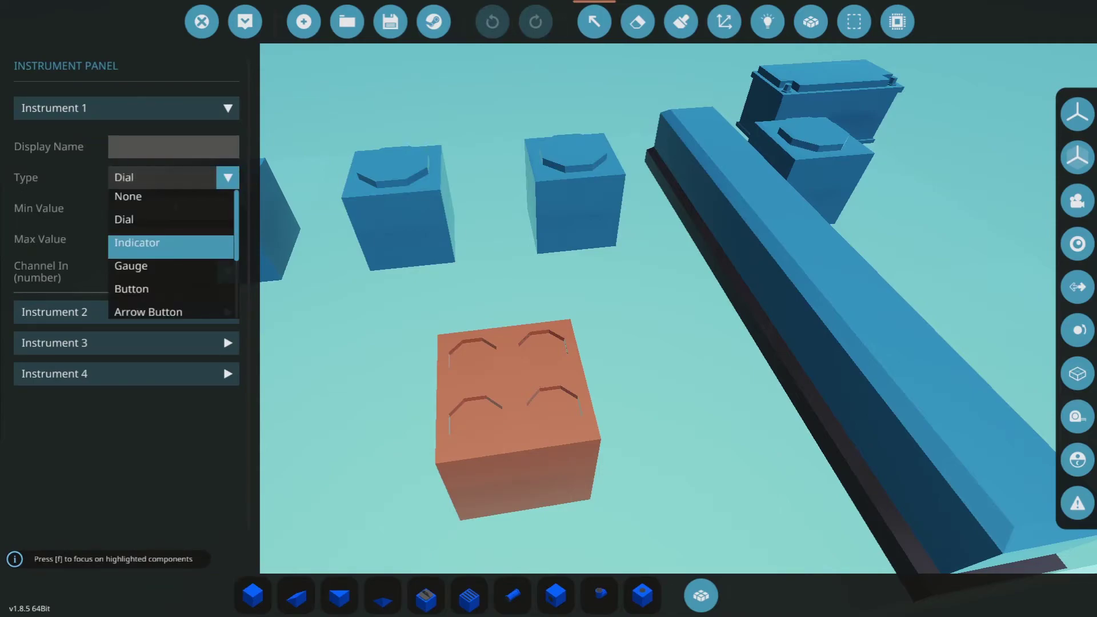
pyautogui.click(148, 289)
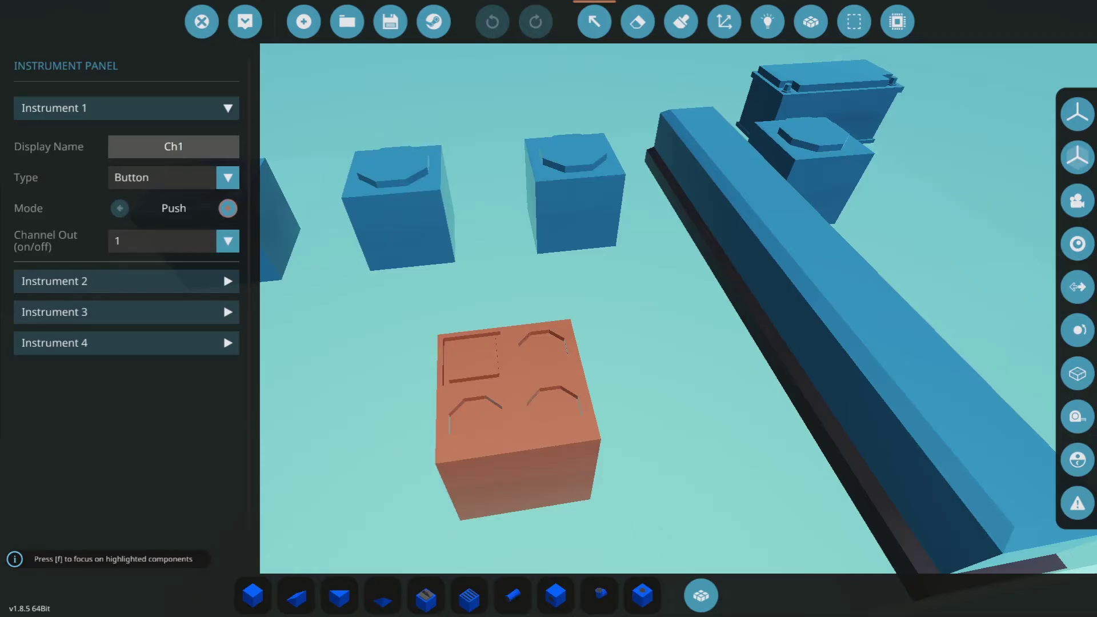
# - Set the panel's Instrument 2 to the Arrow Button type and Instrument 3 to the Flip Switch type
pyautogui.click(126, 281)
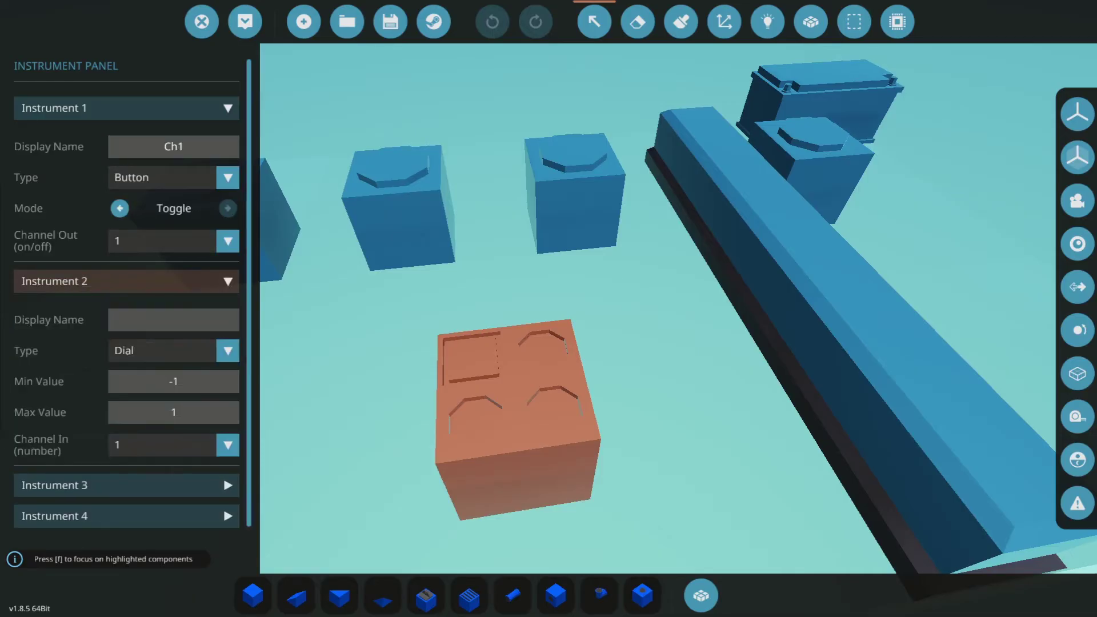
pyautogui.click(227, 350)
pyautogui.click(149, 455)
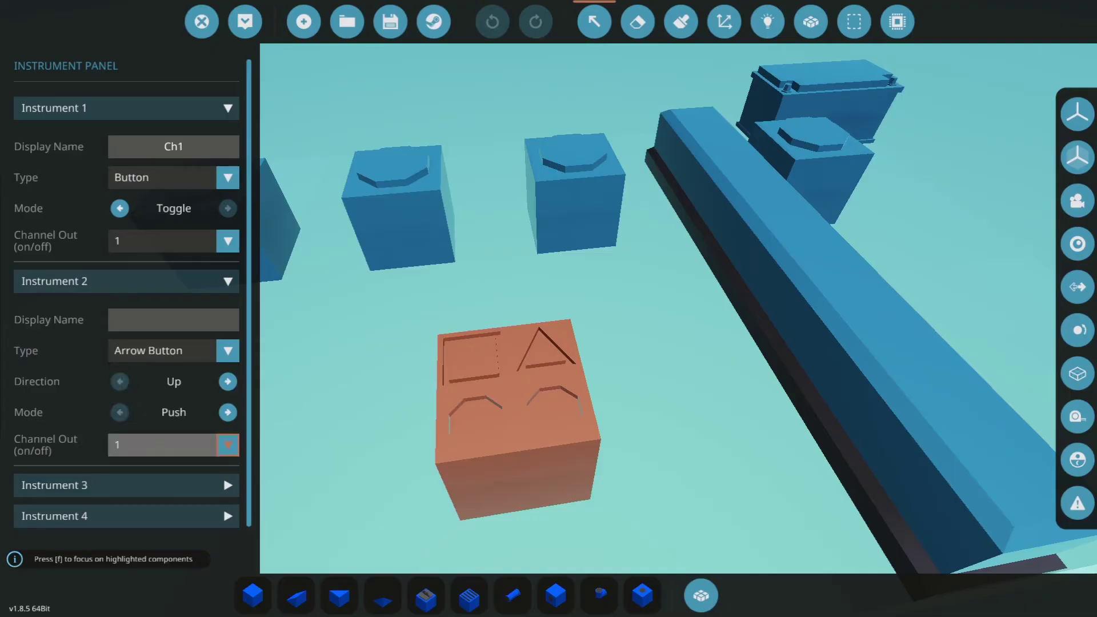
pyautogui.click(227, 486)
pyautogui.scroll(-3, 172, 400)
pyautogui.click(227, 381)
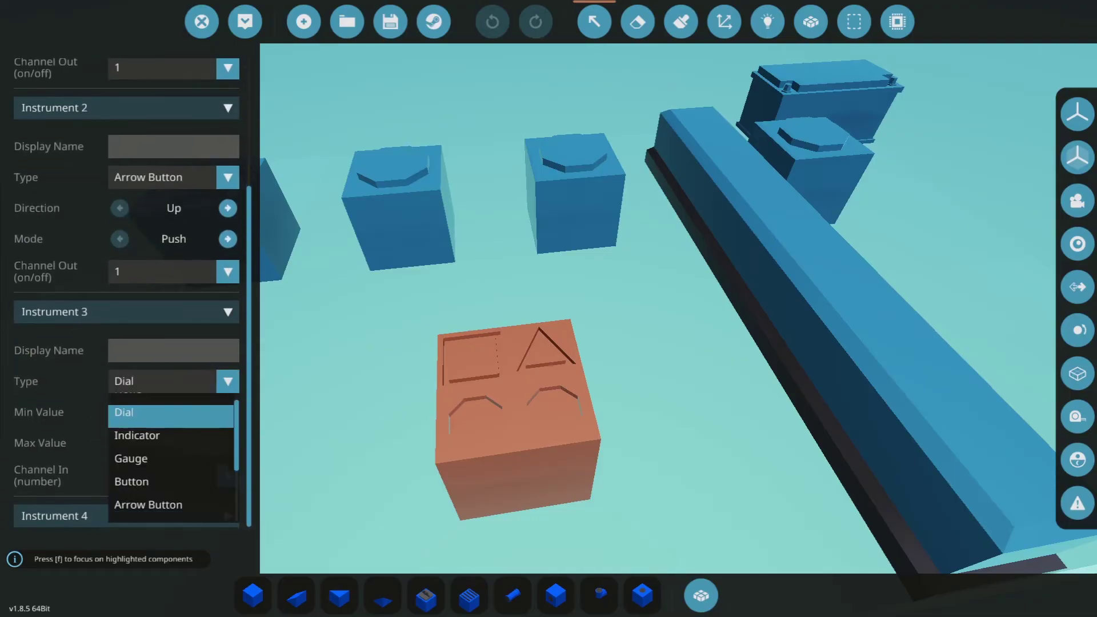
pyautogui.click(149, 478)
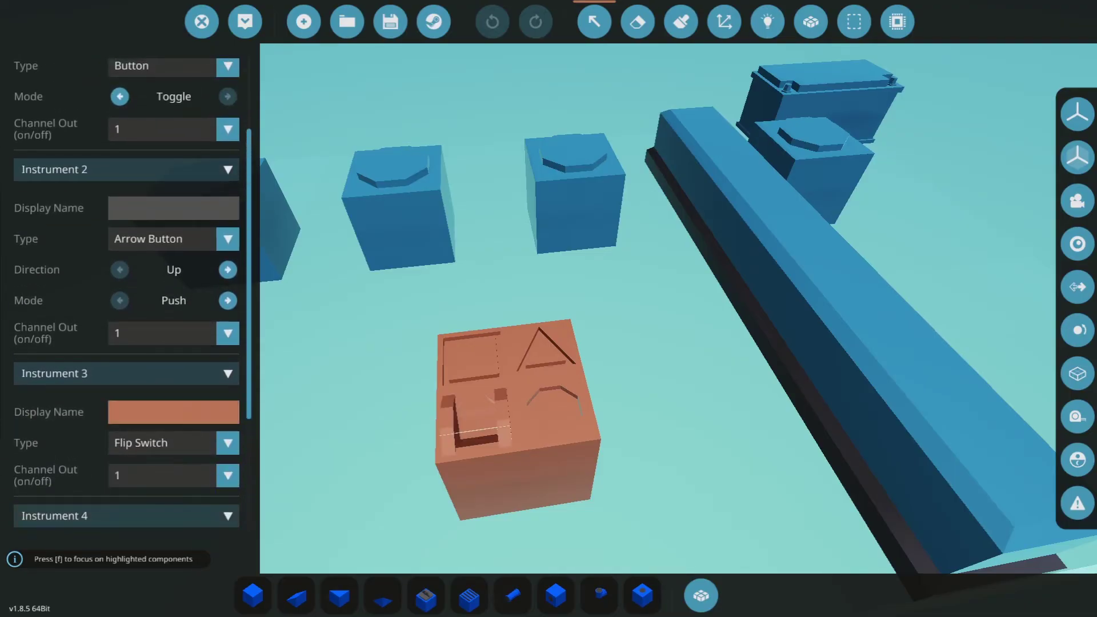
# - Set the panel's Instrument 4 to the Button type
pyautogui.click(206, 516)
pyautogui.scroll(-4, 223, 405)
pyautogui.click(227, 413)
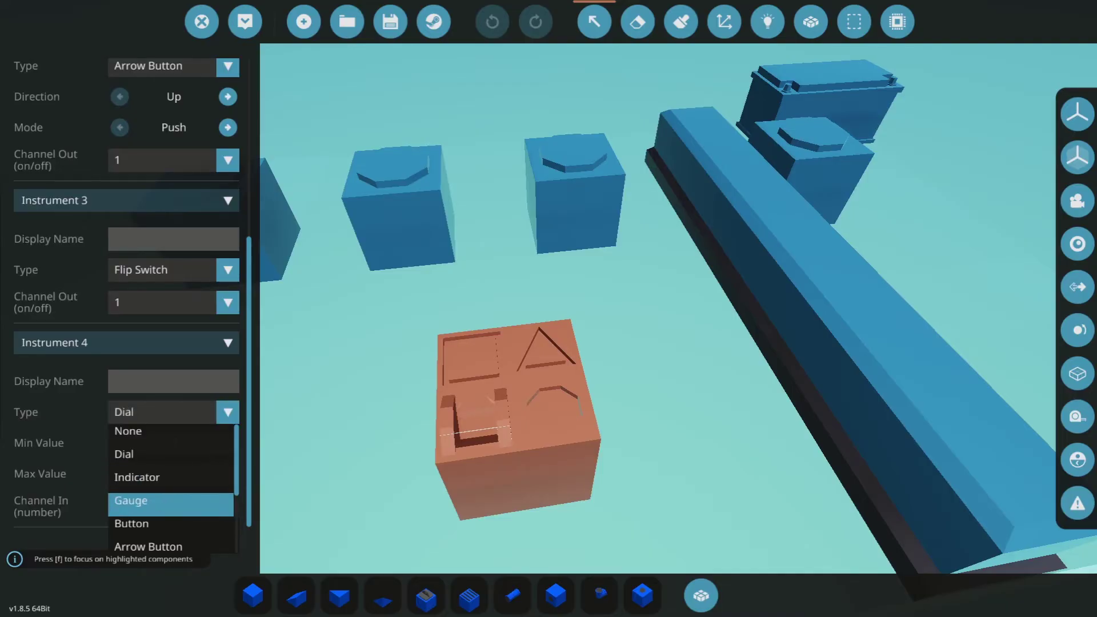
pyautogui.click(131, 523)
# - Assign output channels 2, 3 and 4 to Instruments 2, 3 and 4 respectively
pyautogui.click(227, 333)
pyautogui.click(171, 403)
pyautogui.click(228, 191)
pyautogui.click(172, 243)
pyautogui.click(227, 506)
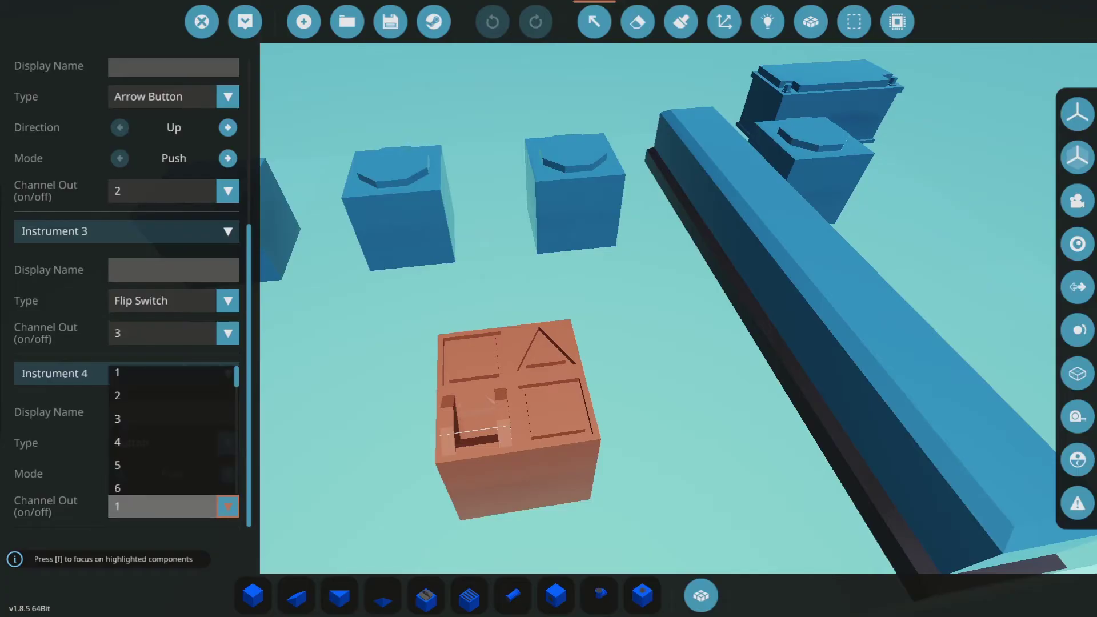
pyautogui.click(171, 441)
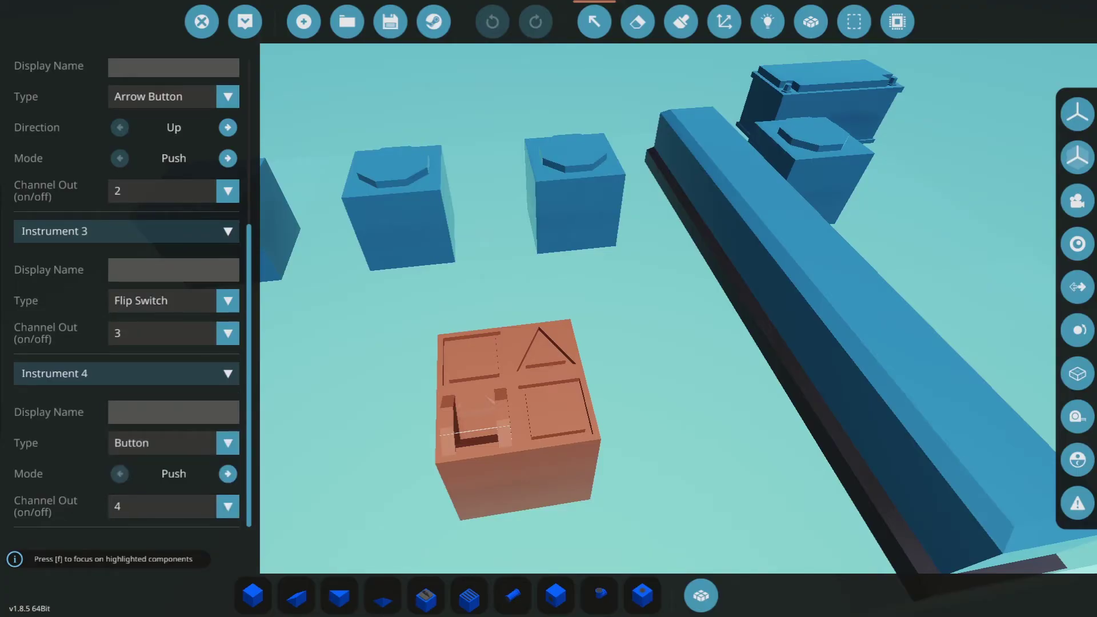
# - Set Instruments 2 and 4 to Toggle mode and name Instruments 2, 3 and 4 as Ch2, Ch3 and Ch4
pyautogui.scroll(3, 227, 158)
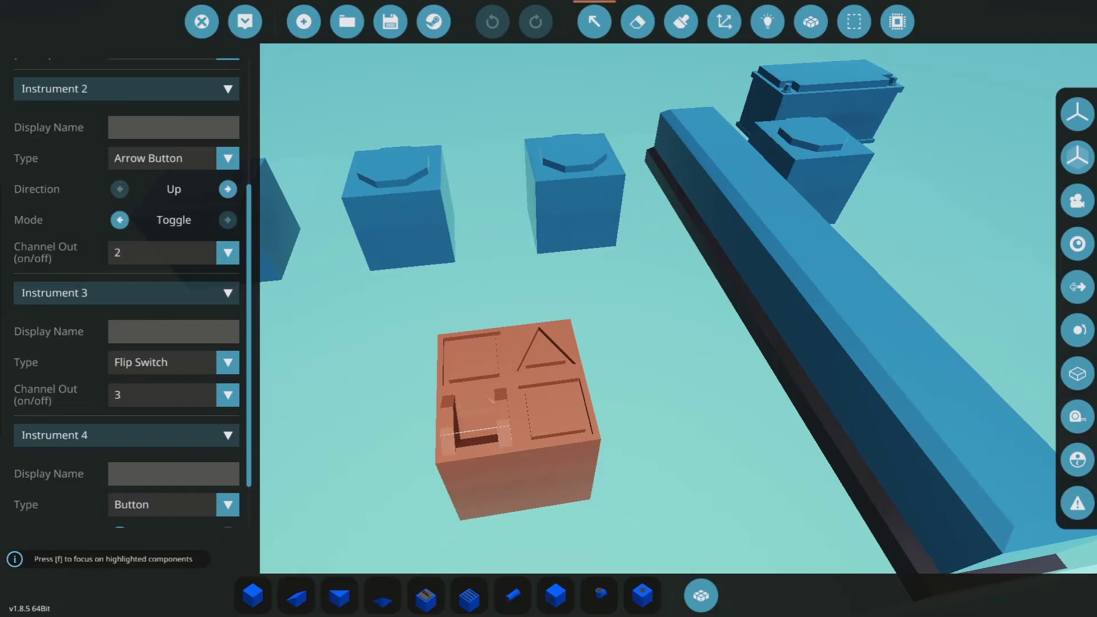
pyautogui.scroll(6, 227, 363)
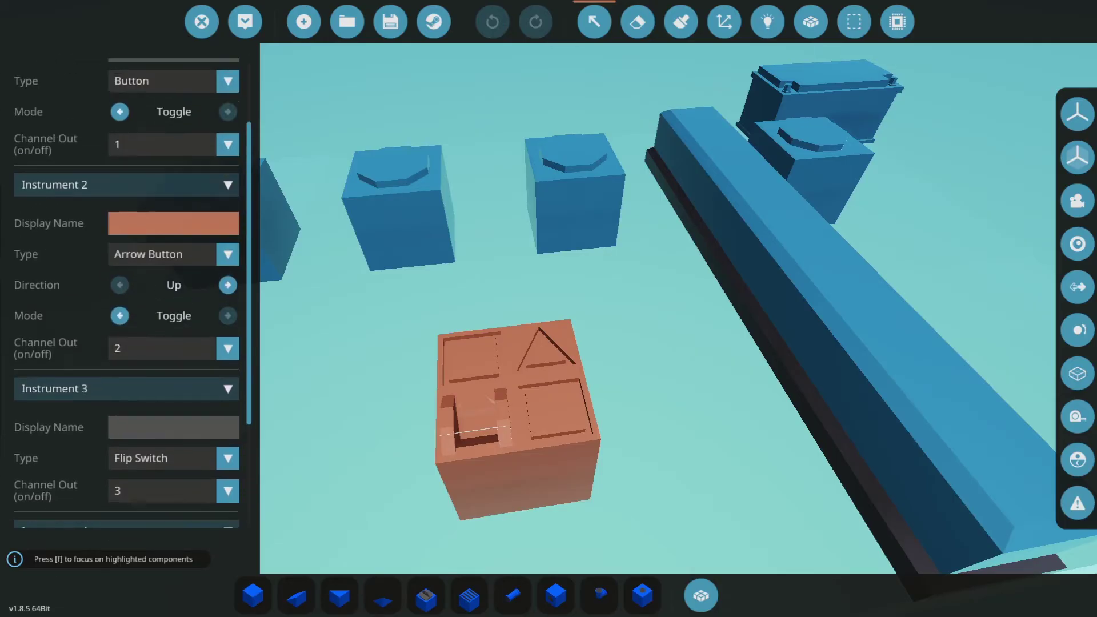
pyautogui.click(173, 251)
pyautogui.write('Ch2')
pyautogui.press('Tab')
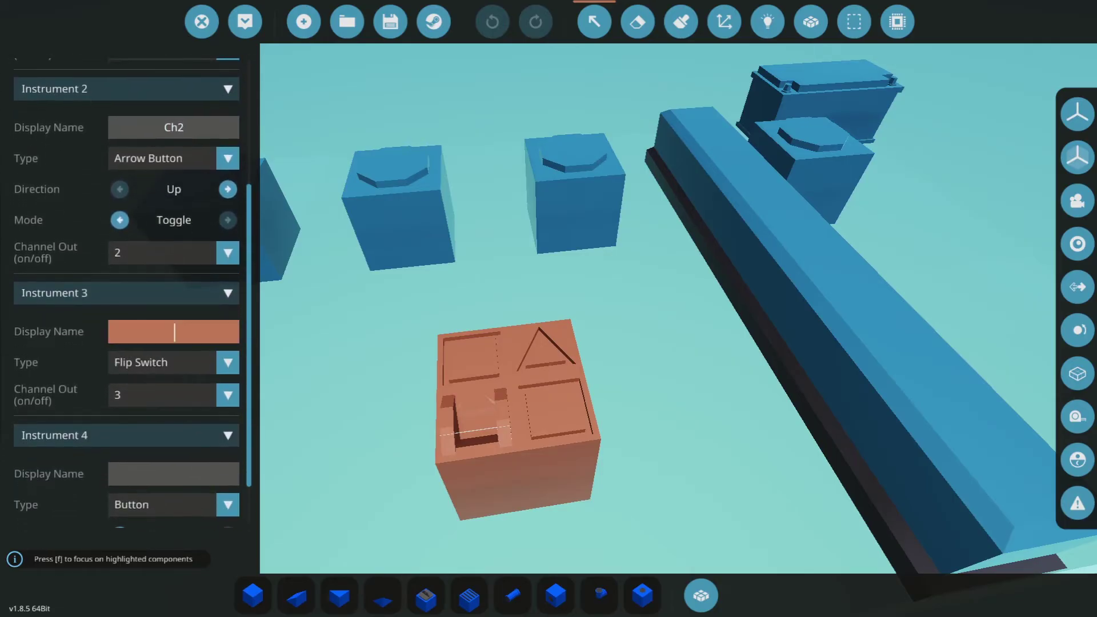
pyautogui.write('Ch3')
pyautogui.press('Return')
pyautogui.scroll(-3, 227, 443)
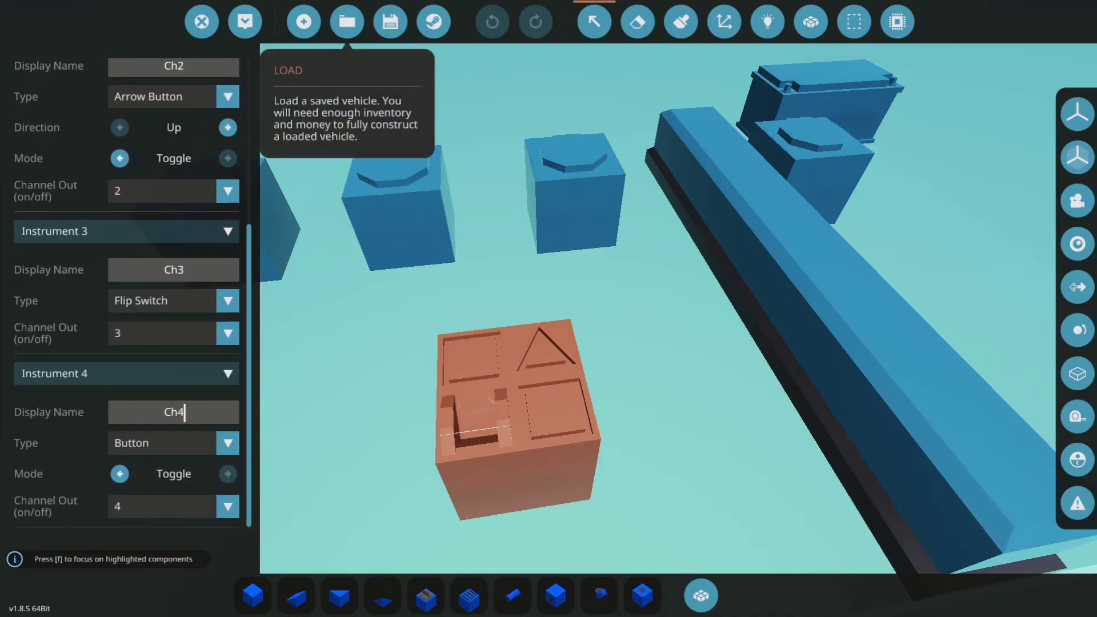
# - Spawn the vehicle in the world and test the lights by switching on the panel's Ch1 to Ch4 controls
pyautogui.click(245, 21)
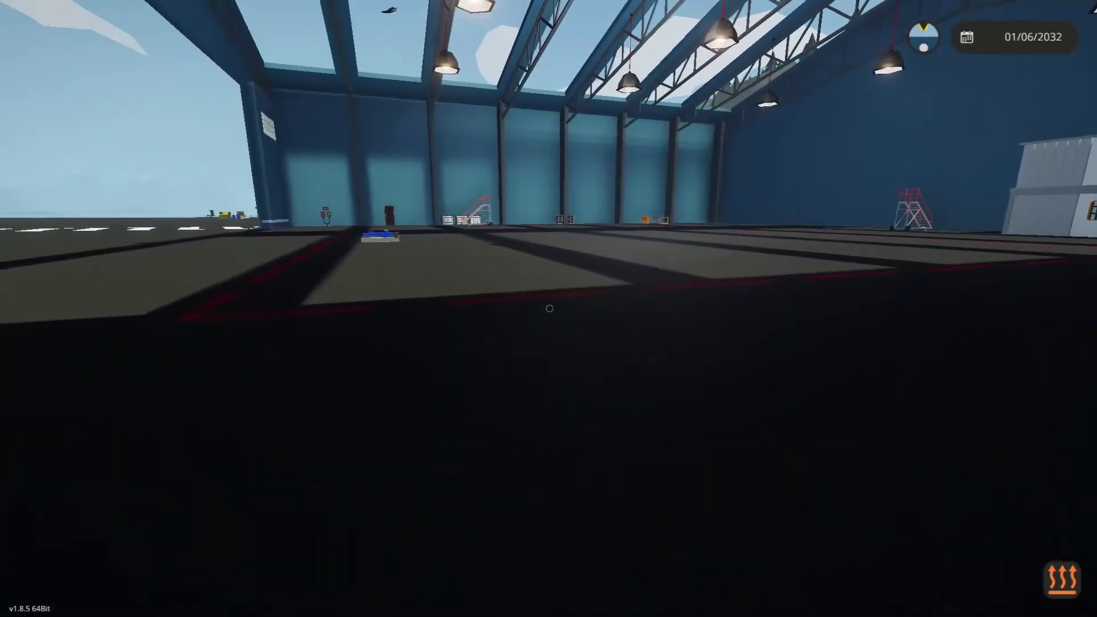
pyautogui.press('w')
pyautogui.press('w')
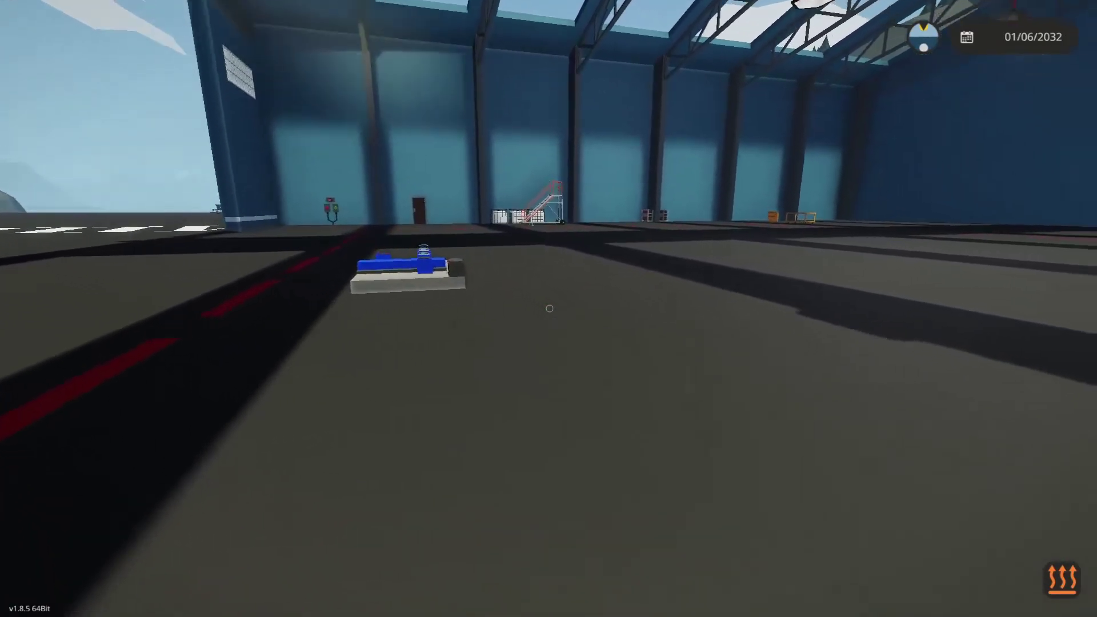
pyautogui.press('e')
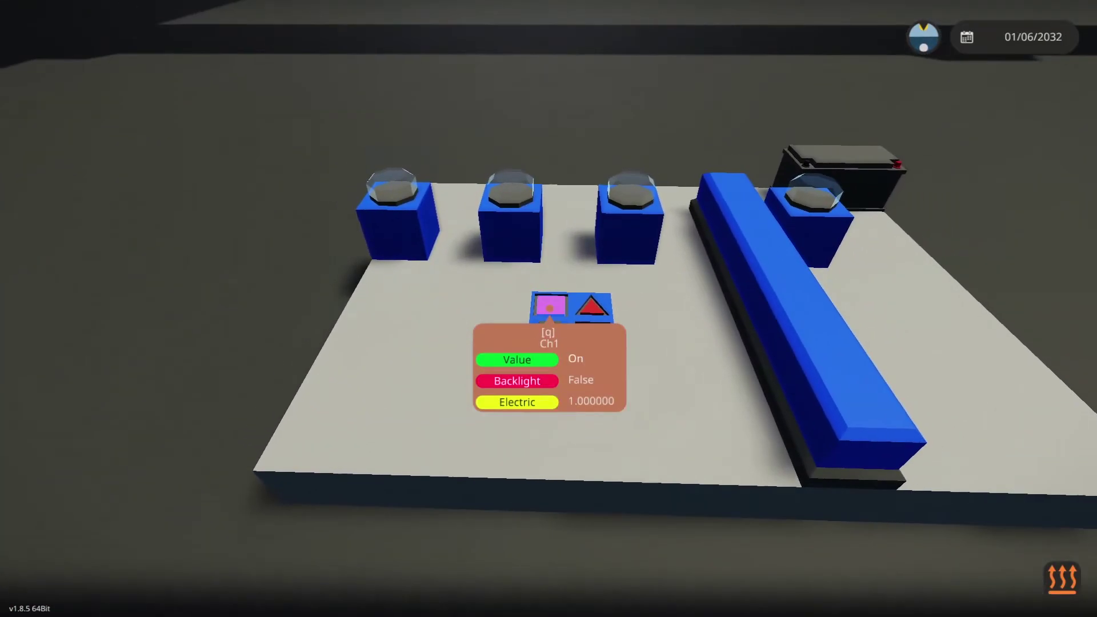
pyautogui.press('e')
pyautogui.press('e')
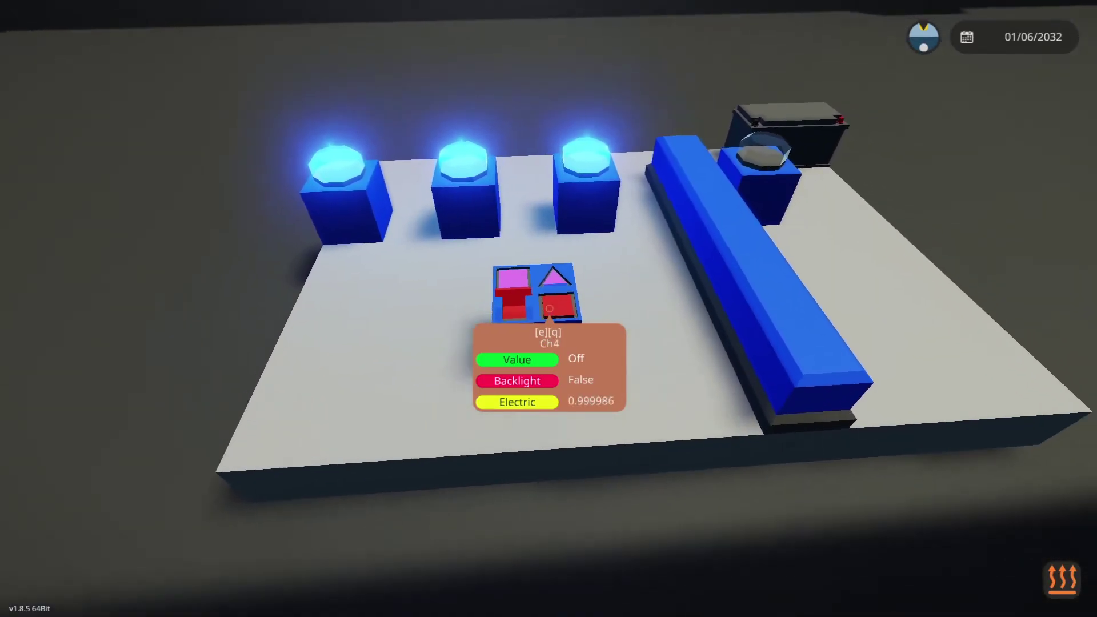
pyautogui.press('e')
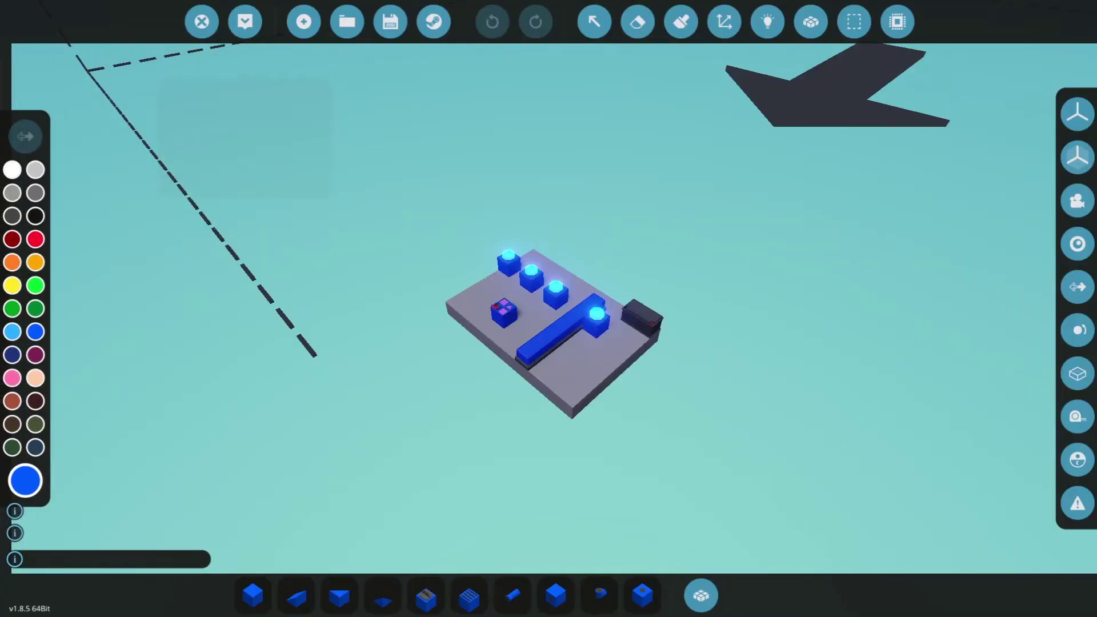
# - Reopen the Instrument Panel Test microcontroller, examine its logic schematic and return to the vehicle editor
pyautogui.scroll(6, 737, 358)
pyautogui.scroll(-2, 698, 311)
pyautogui.click(594, 21)
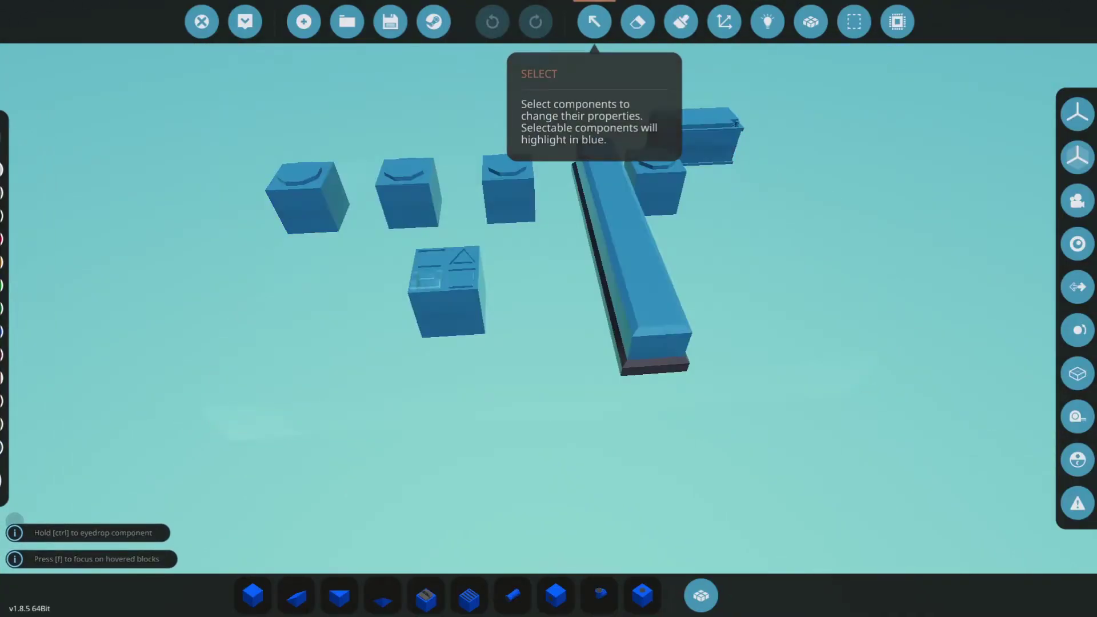
pyautogui.click(448, 292)
pyautogui.click(634, 246)
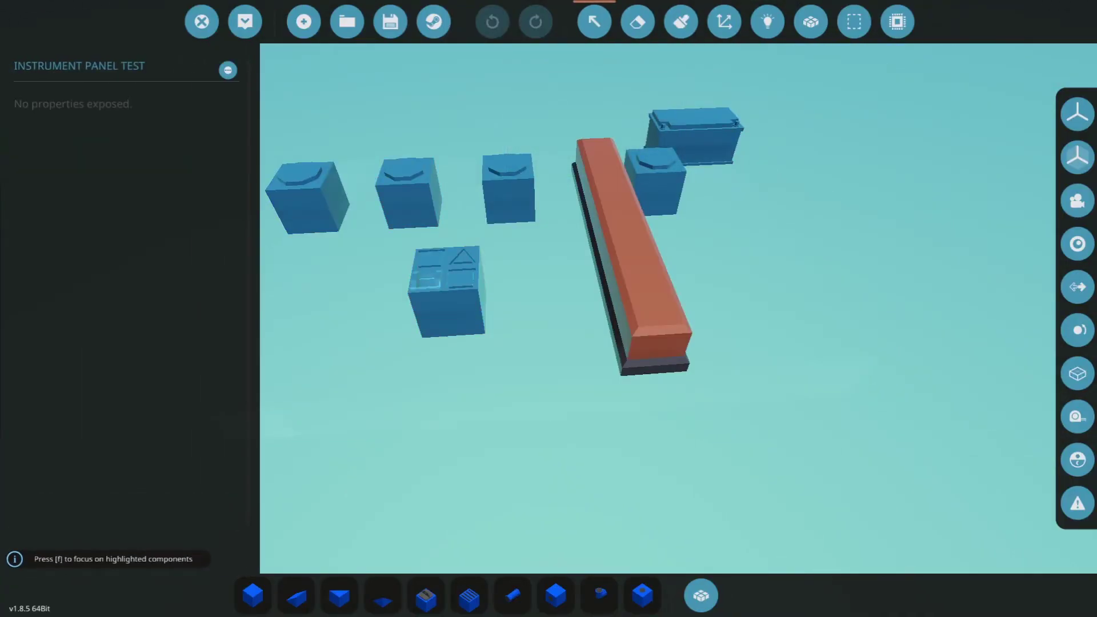
pyautogui.click(228, 70)
pyautogui.click(593, 436)
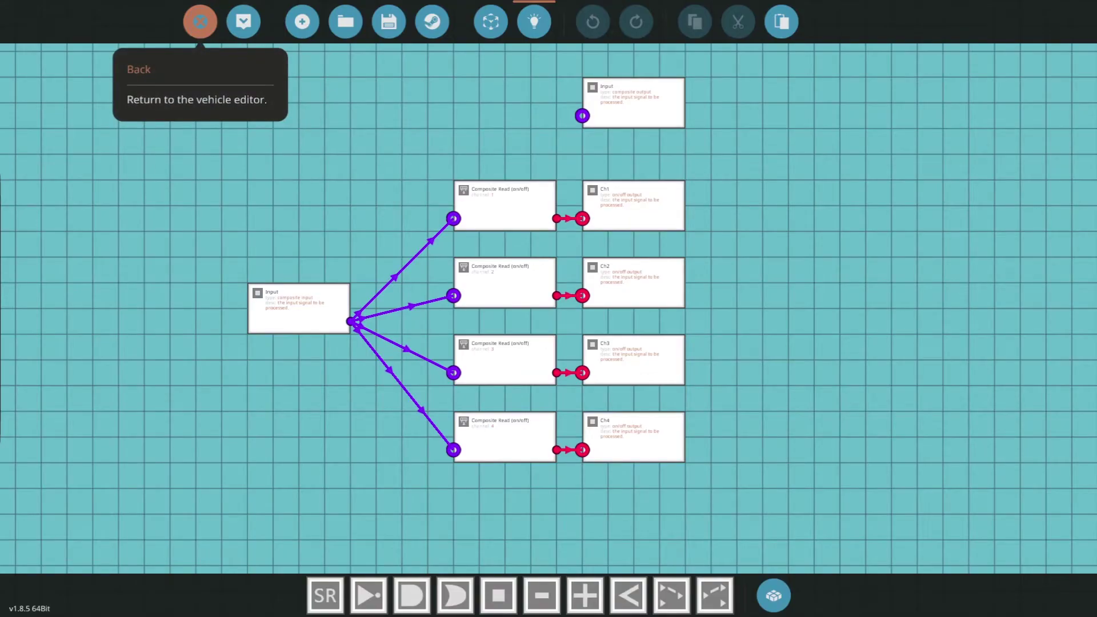
pyautogui.click(200, 21)
# - Set the instrument panel's Instrument 4 to the Gauge type and look at it up close
pyautogui.press('w')
pyautogui.press('a')
pyautogui.click(585, 377)
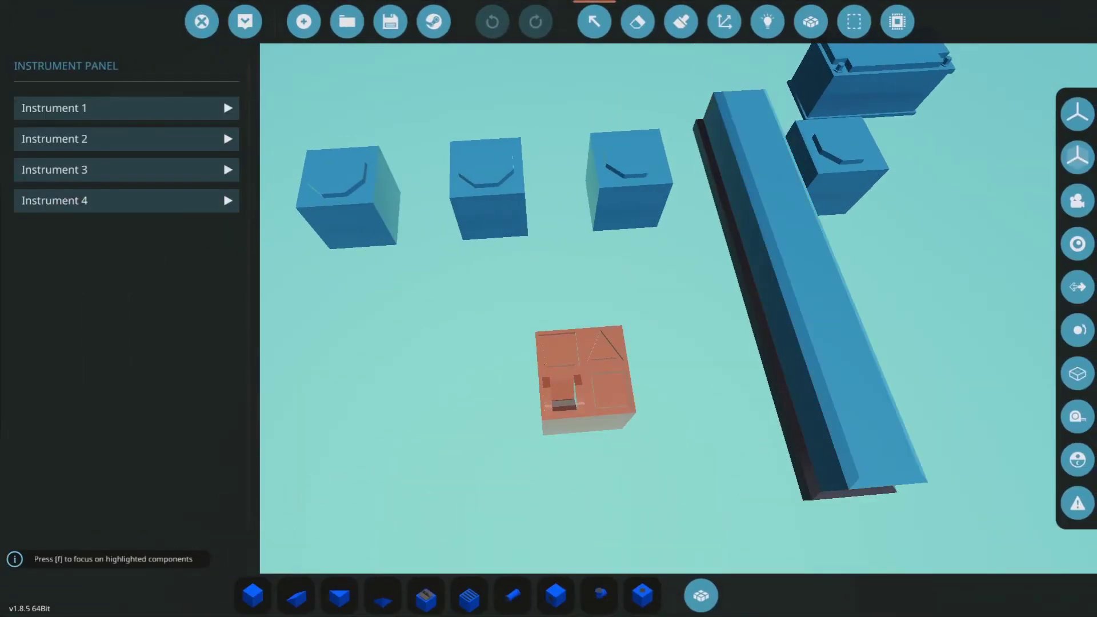
pyautogui.click(227, 269)
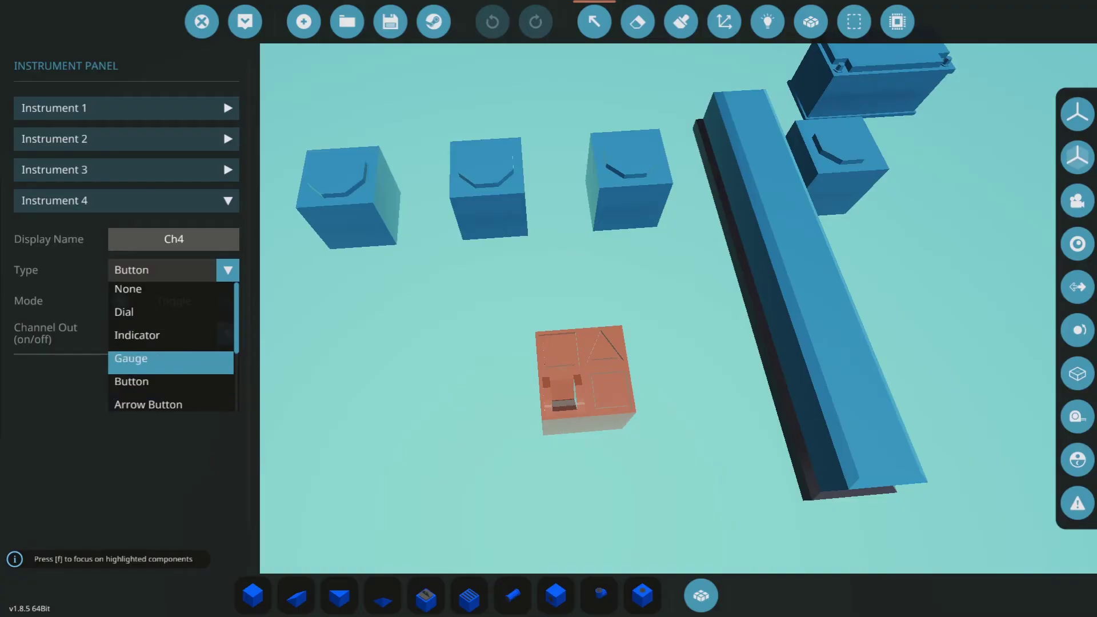
pyautogui.click(170, 362)
pyautogui.click(400, 354)
pyautogui.press('w')
# - Set the instrument panel's Instrument 4 to the Dial type
pyautogui.click(595, 22)
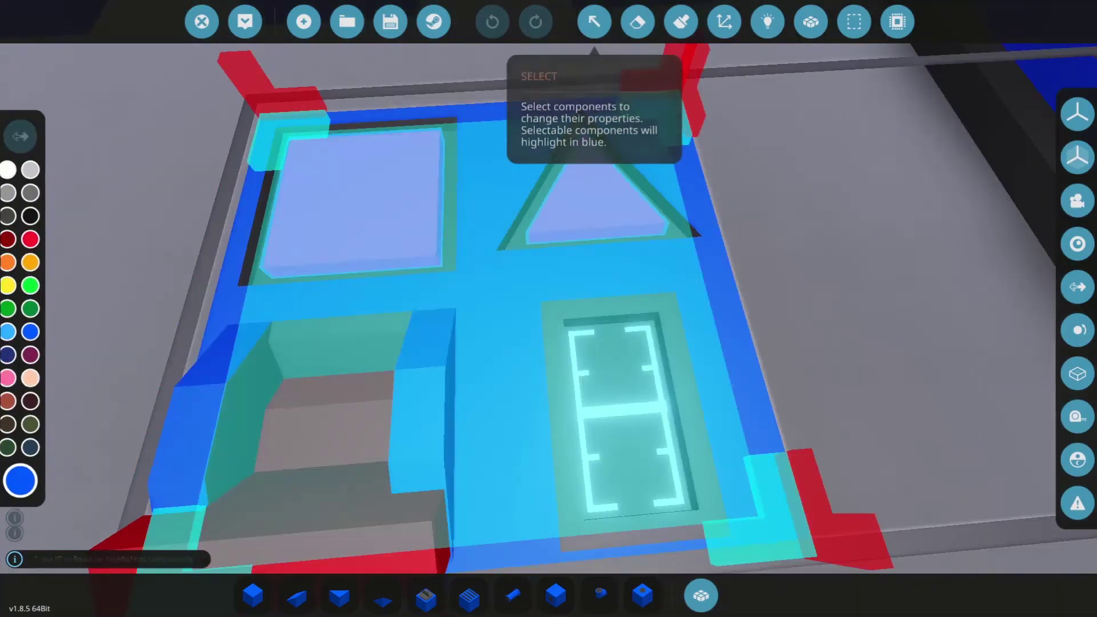
pyautogui.click(595, 21)
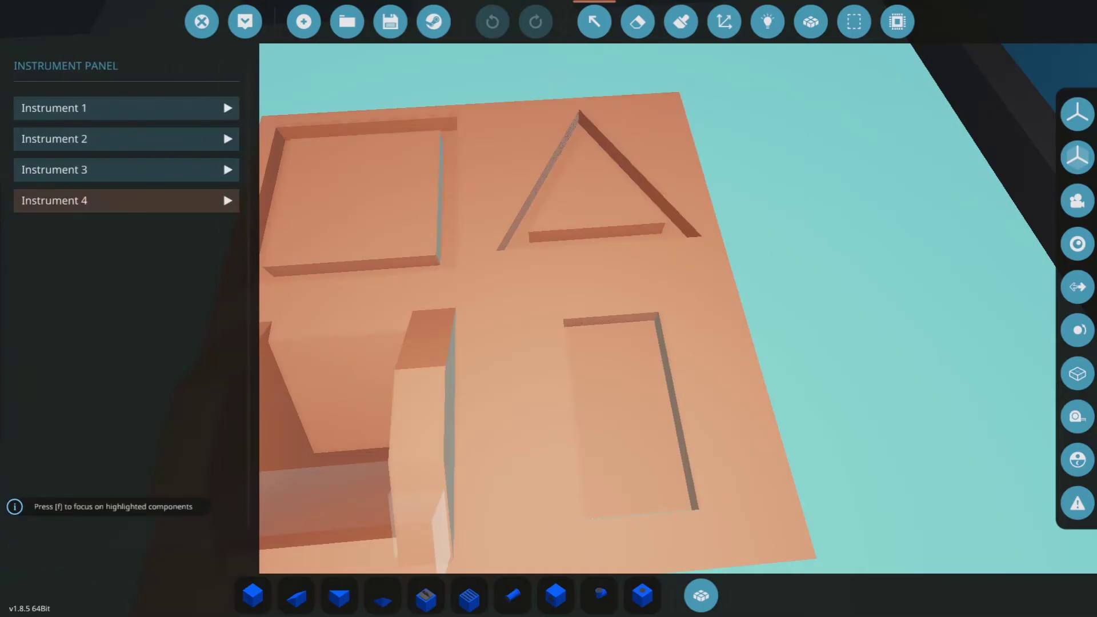
pyautogui.click(125, 201)
pyautogui.click(171, 269)
pyautogui.click(142, 312)
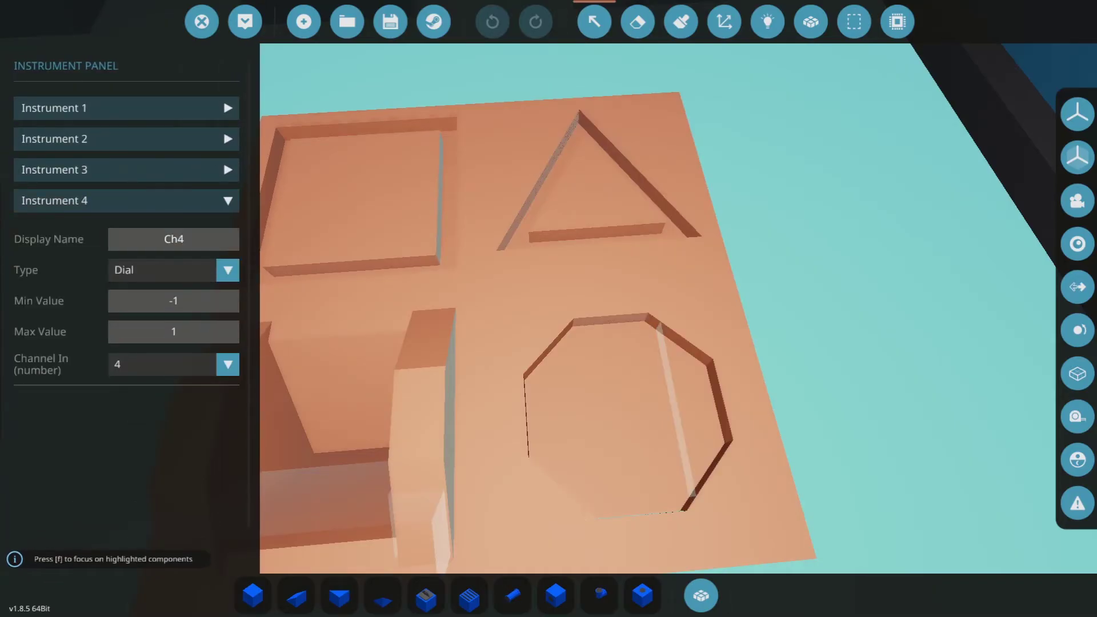
# - Check the vehicle's on/off logic connections and open the Instrument Panel Test microcontroller for editing
pyautogui.scroll(-5, 549, 308)
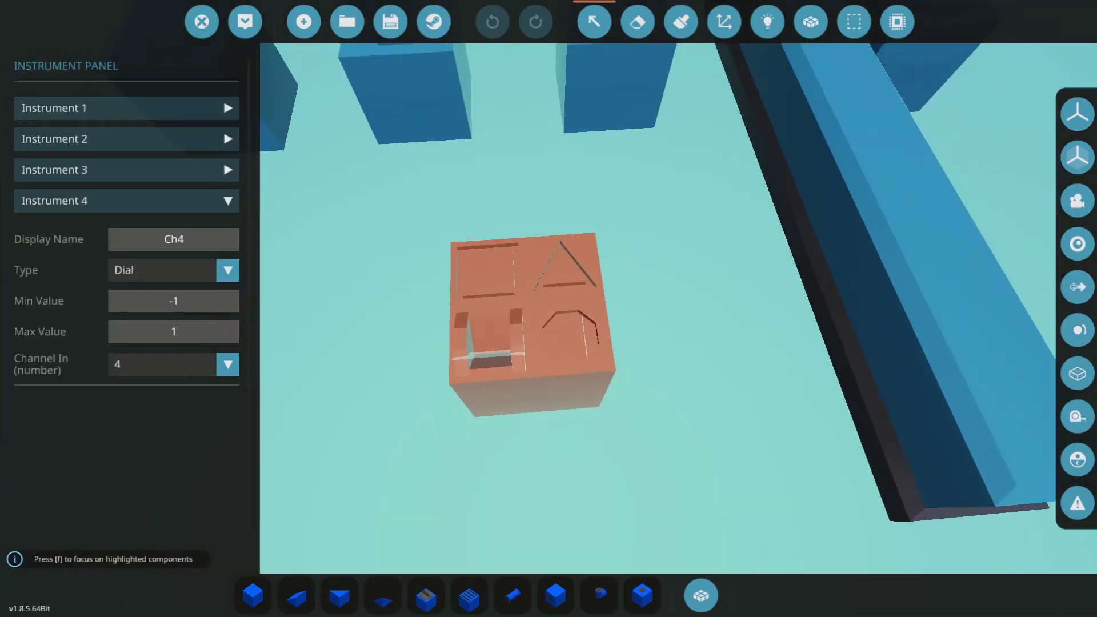
pyautogui.scroll(-5, 658, 309)
pyautogui.click(767, 22)
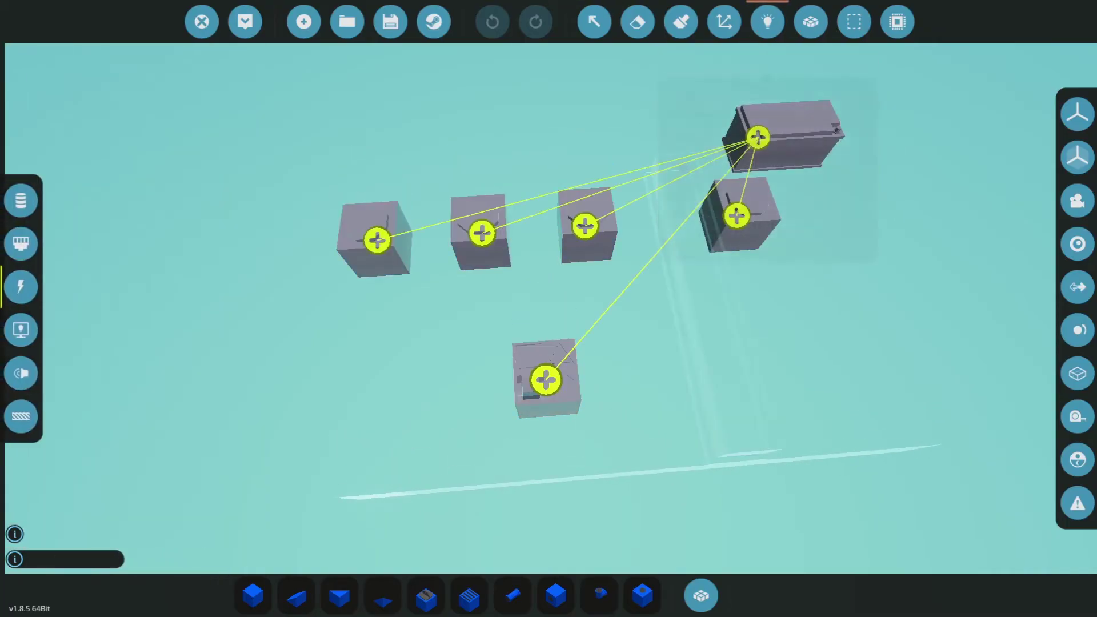
pyautogui.click(21, 200)
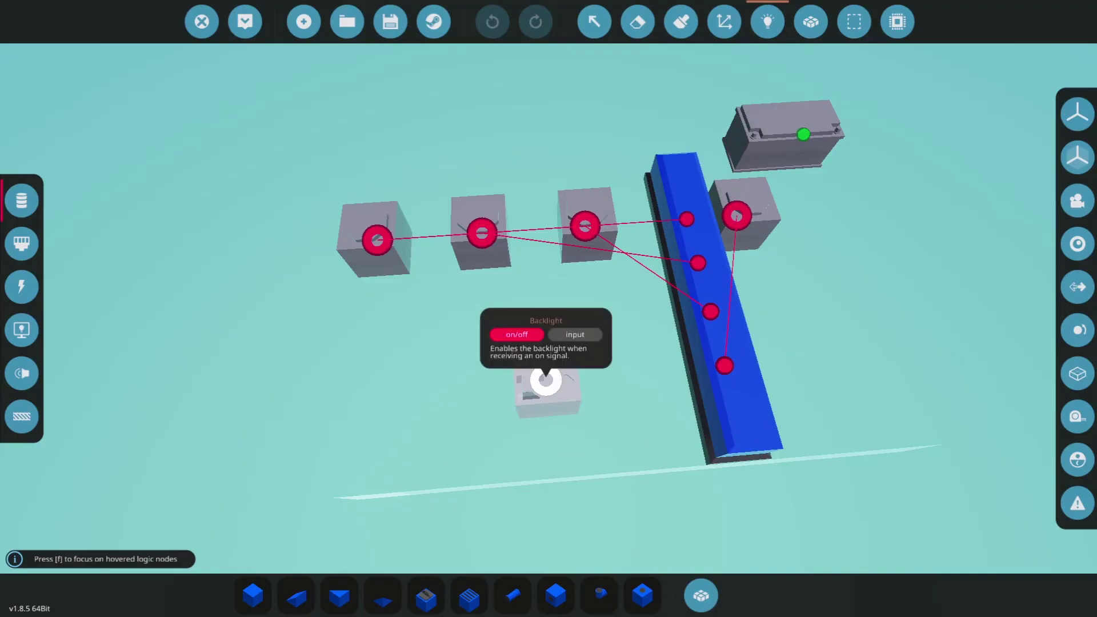
pyautogui.click(594, 22)
pyautogui.click(685, 206)
pyautogui.click(221, 71)
pyautogui.click(593, 399)
pyautogui.moveTo(508, 440); pyautogui.dragTo(523, 360)
# - Change the microcontroller's Ch4 logic node to a number input
pyautogui.click(491, 21)
pyautogui.scroll(-5, 858, 457)
pyautogui.click(658, 462)
pyautogui.click(623, 502)
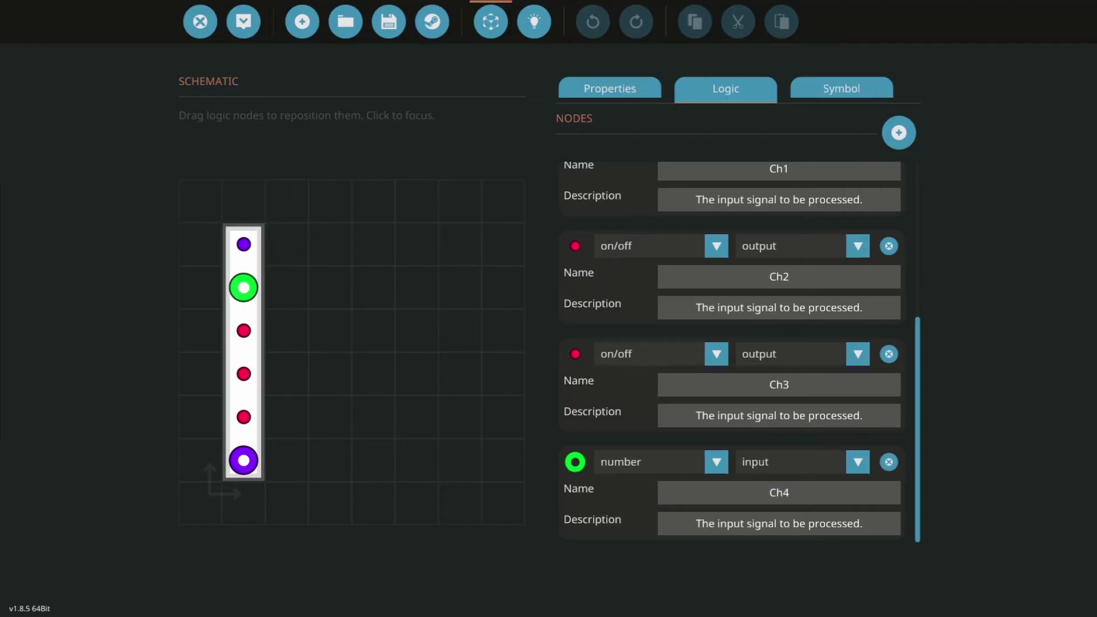
# - Add a Composite Write (number) gate beside the Ch4 node in the microcontroller's logic
pyautogui.click(534, 22)
pyautogui.scroll(3, 700, 370)
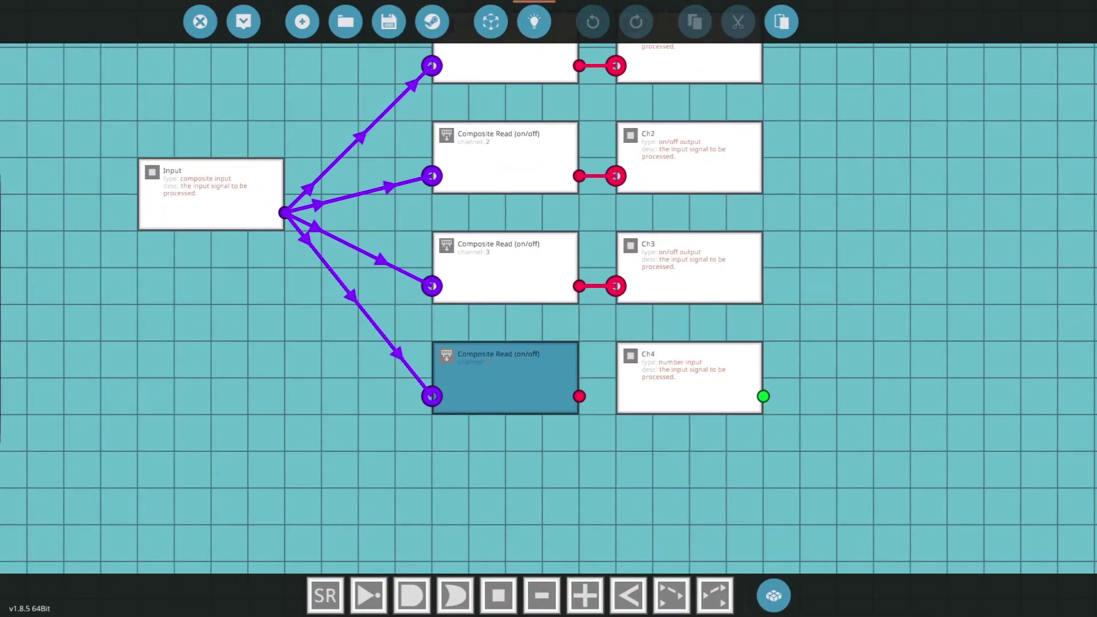
pyautogui.scroll(-3, 549, 308)
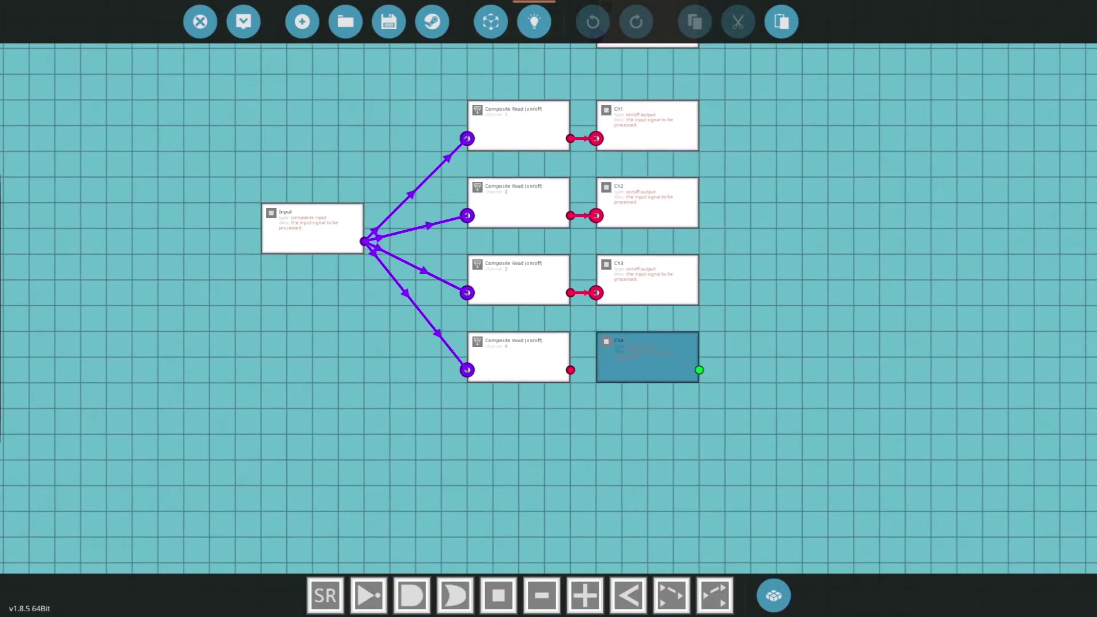
pyautogui.scroll(-2, 549, 308)
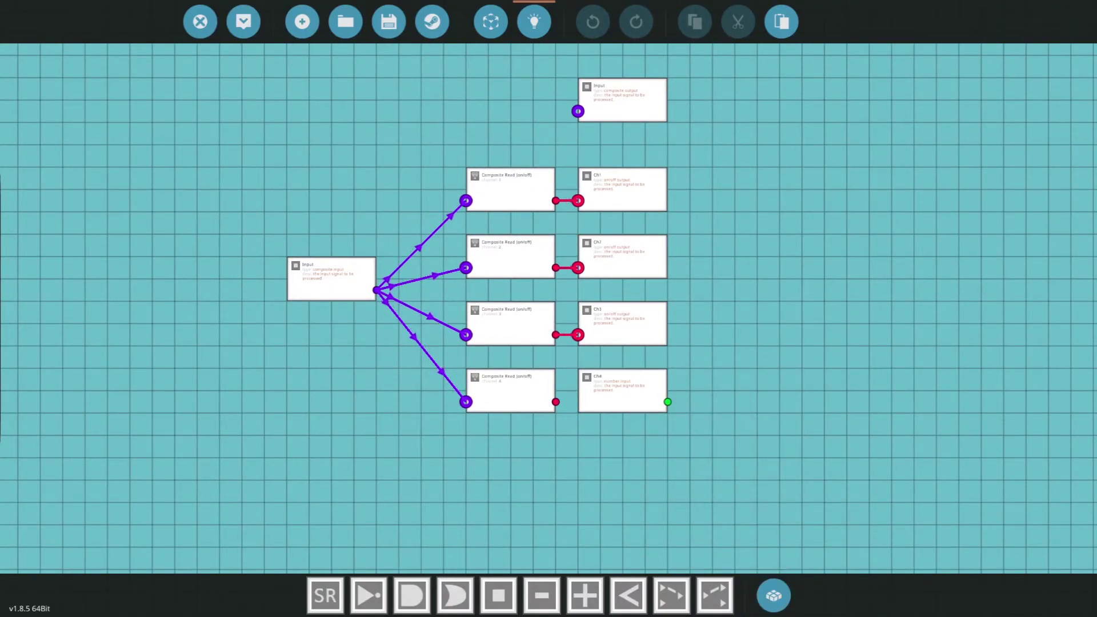
pyautogui.click(774, 596)
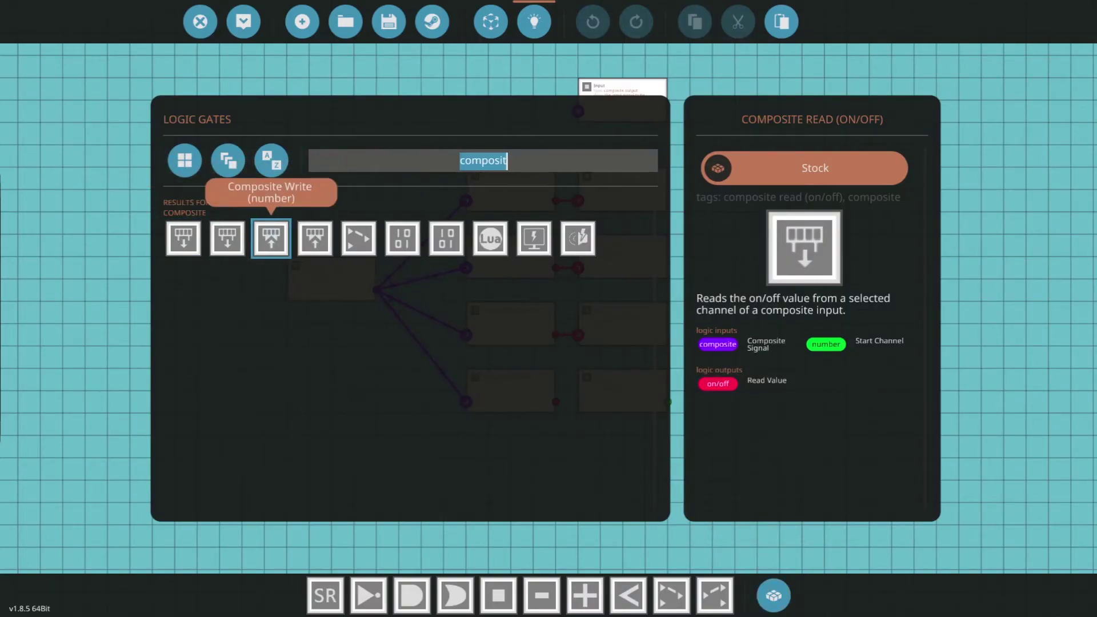
pyautogui.click(270, 239)
pyautogui.click(774, 596)
pyautogui.click(735, 380)
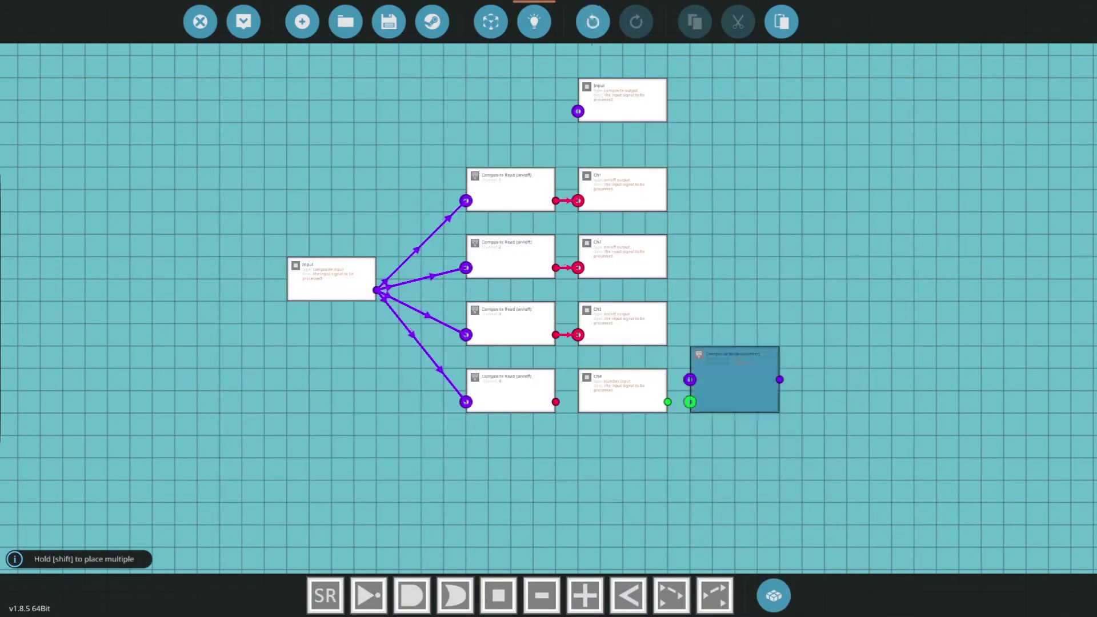
# - Connect Ch4 to the Composite Write gate's number input and move both nodes below the composite read chain
pyautogui.moveTo(690, 402); pyautogui.dragTo(667, 402)
pyautogui.moveTo(801, 453); pyautogui.dragTo(574, 332)
pyautogui.moveTo(622, 391); pyautogui.dragTo(492, 543)
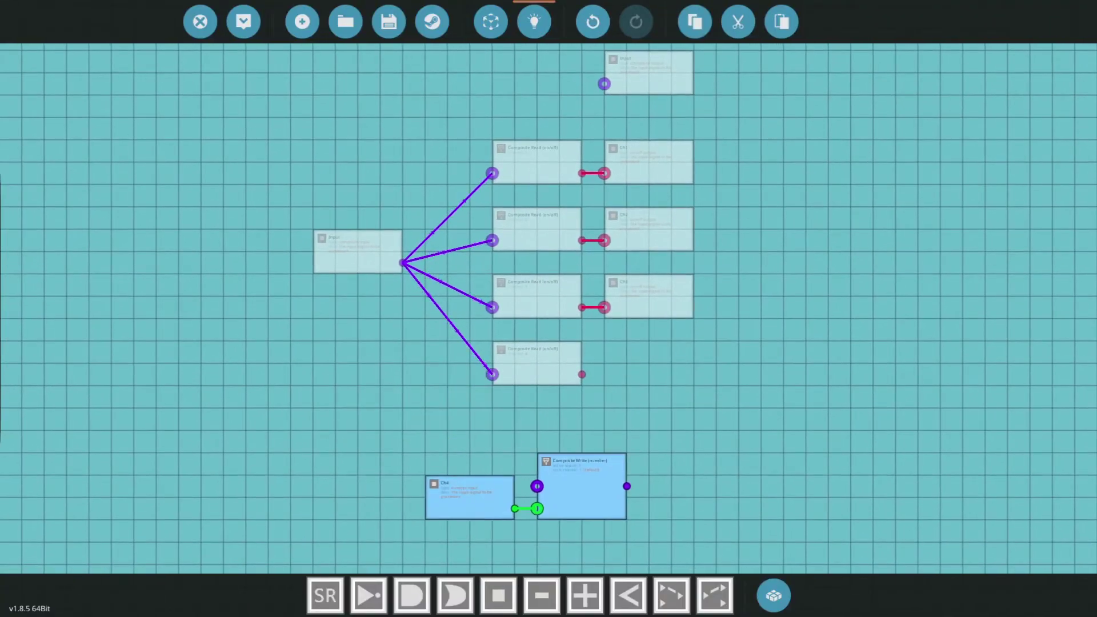
# - Set the Composite Write (number) gate's start channel to 4
pyautogui.scroll(8, 604, 540)
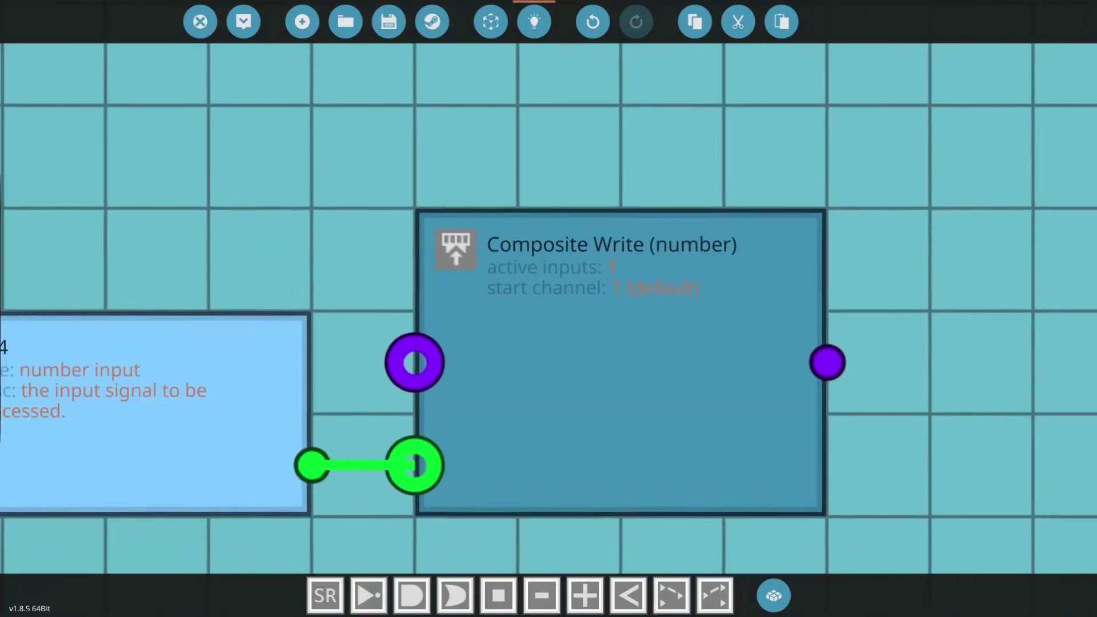
pyautogui.click(620, 400)
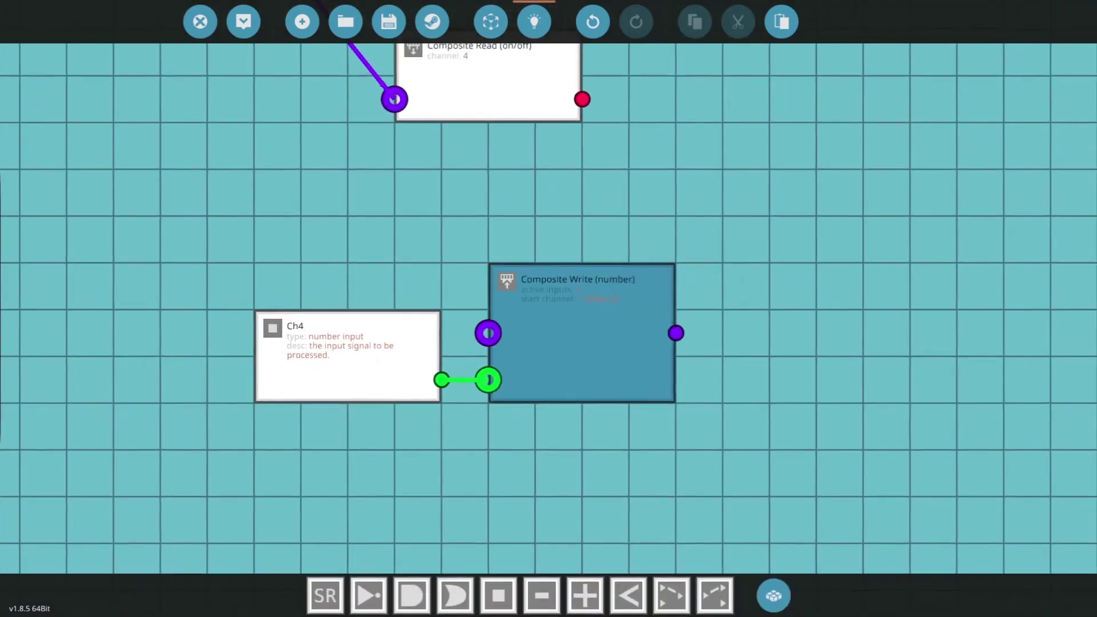
pyautogui.click(582, 343)
pyautogui.click(227, 108)
pyautogui.click(220, 146)
pyautogui.click(227, 139)
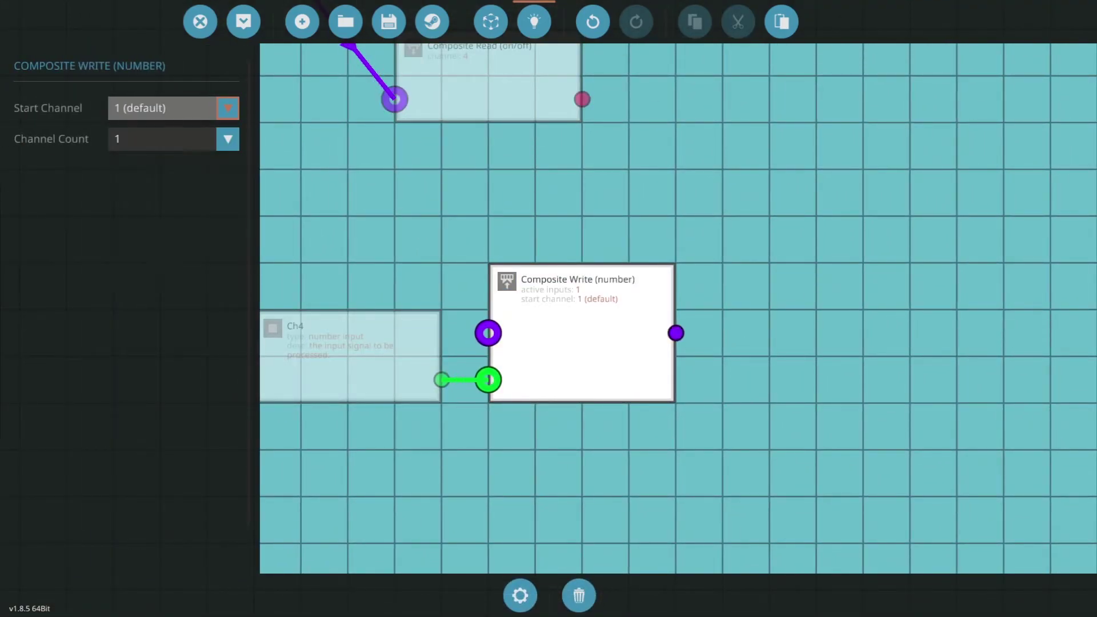
pyautogui.click(228, 108)
pyautogui.click(171, 224)
pyautogui.click(389, 245)
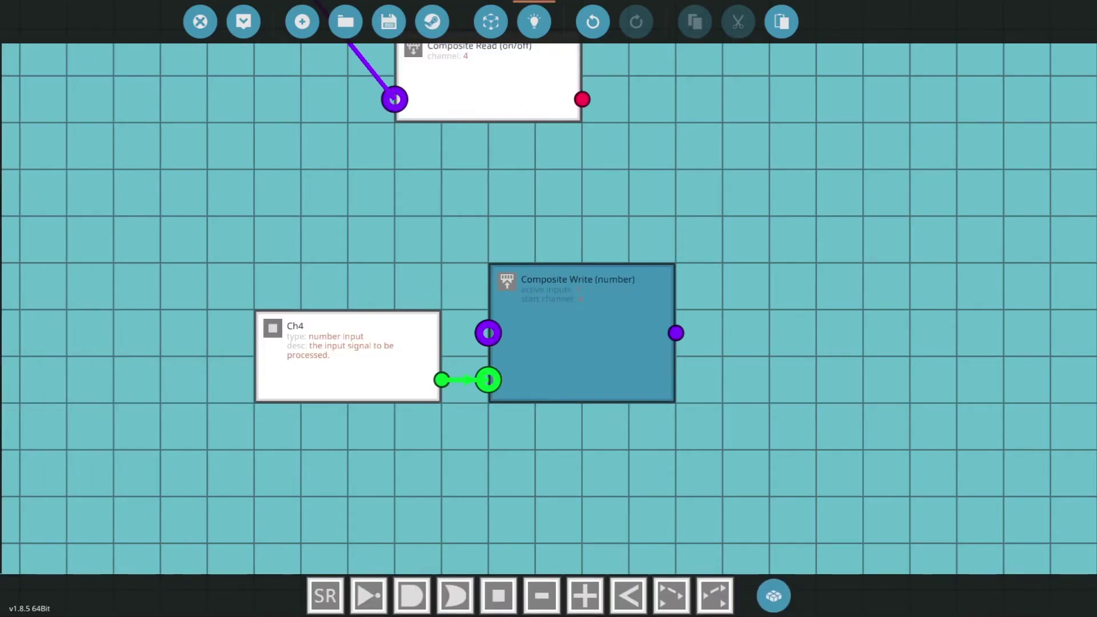
# - Move the composite output node next to the Composite Write gate and connect the gate's output to it
pyautogui.scroll(-10, 474, 515)
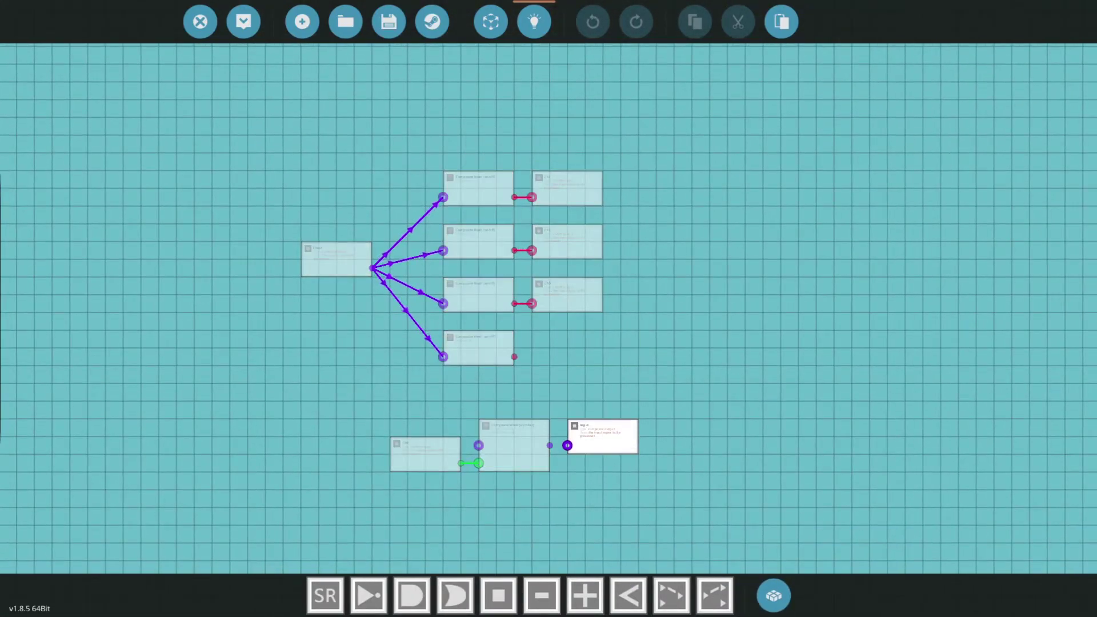
pyautogui.moveTo(600, 439); pyautogui.dragTo(635, 292)
pyautogui.scroll(4, 628, 291)
pyautogui.scroll(1, 635, 292)
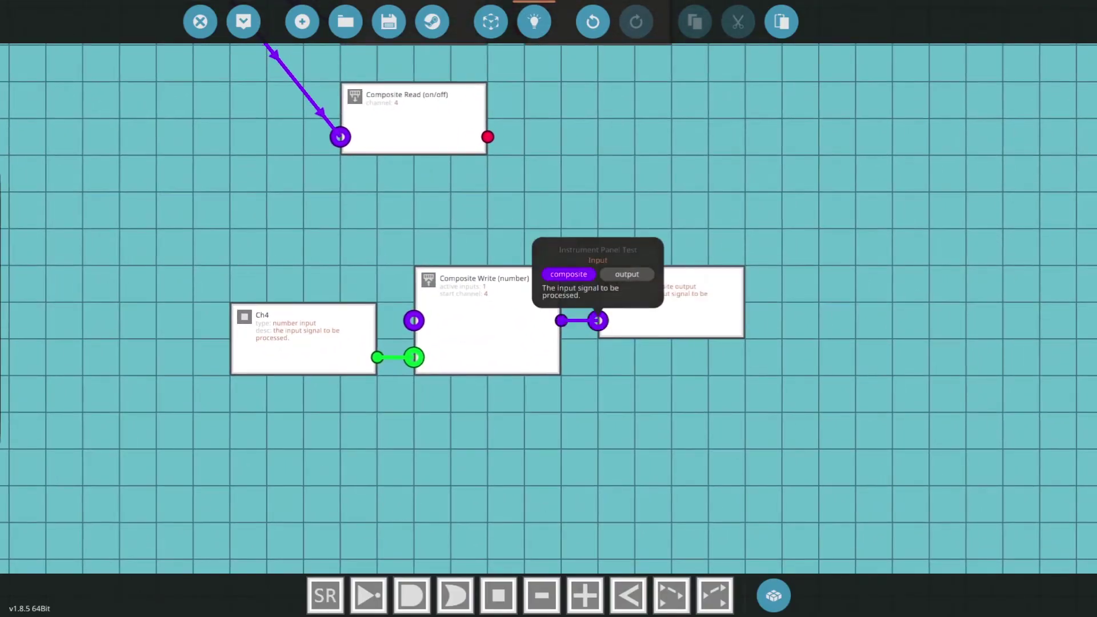
# - Rename the microcontroller's composite output node to Output
pyautogui.click(491, 21)
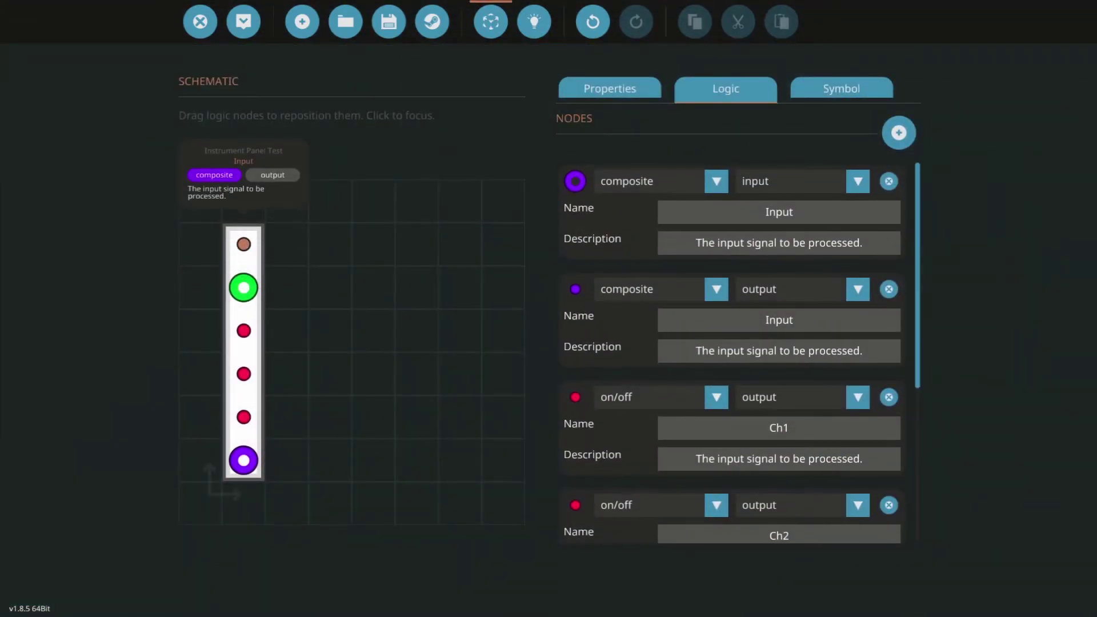
pyautogui.click(244, 245)
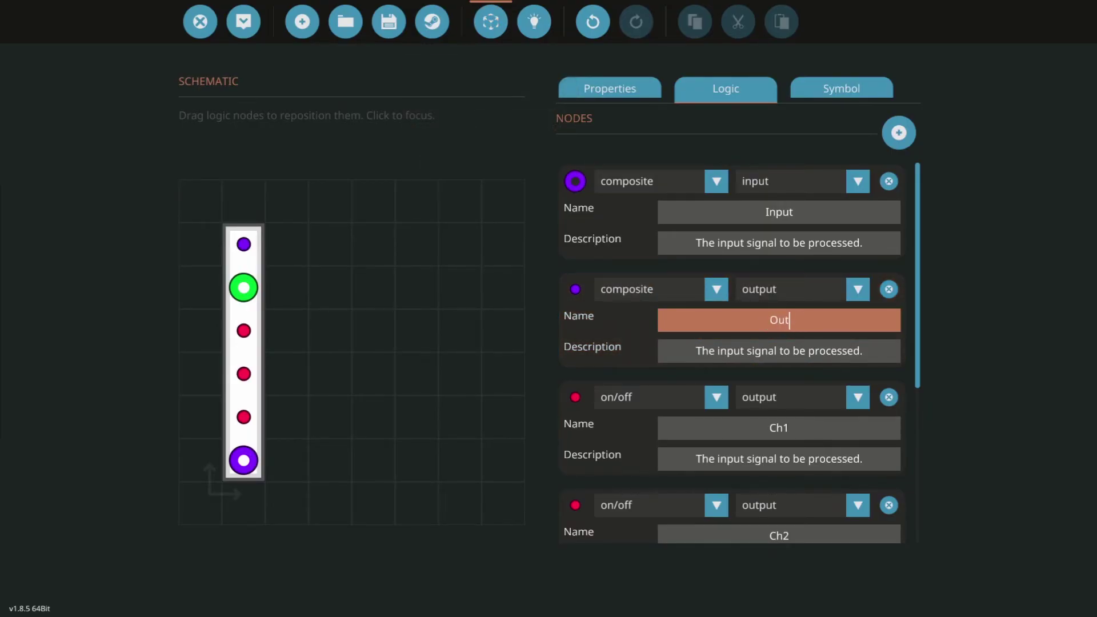
pyautogui.click(535, 21)
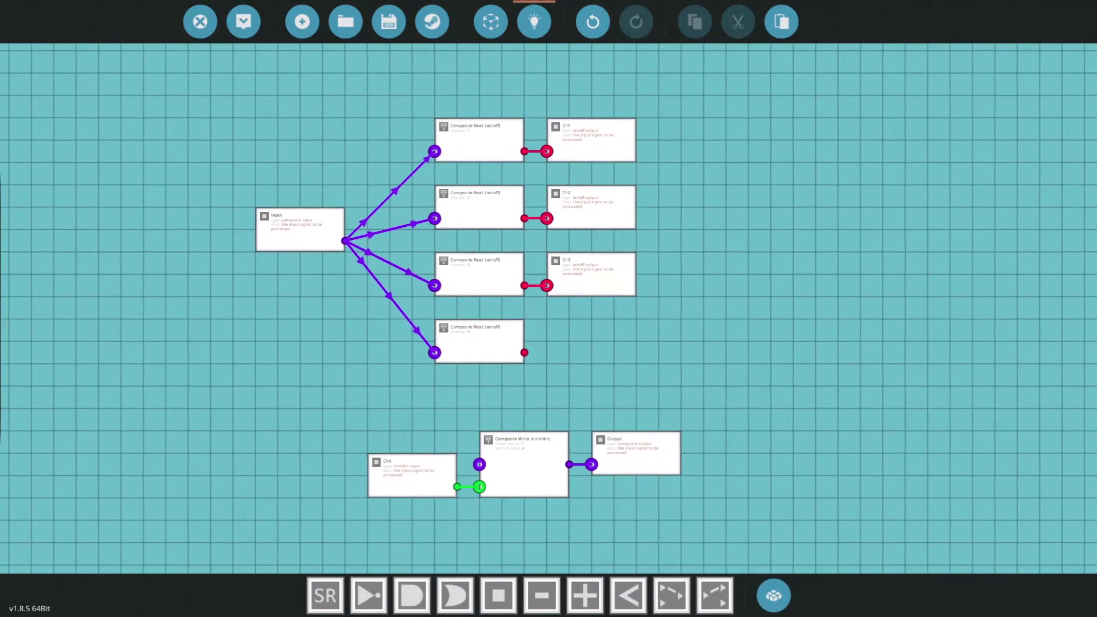
# - Shift the Ch4, Composite Write and Output nodes together one grid cell to the right
pyautogui.moveTo(332, 380); pyautogui.dragTo(739, 548)
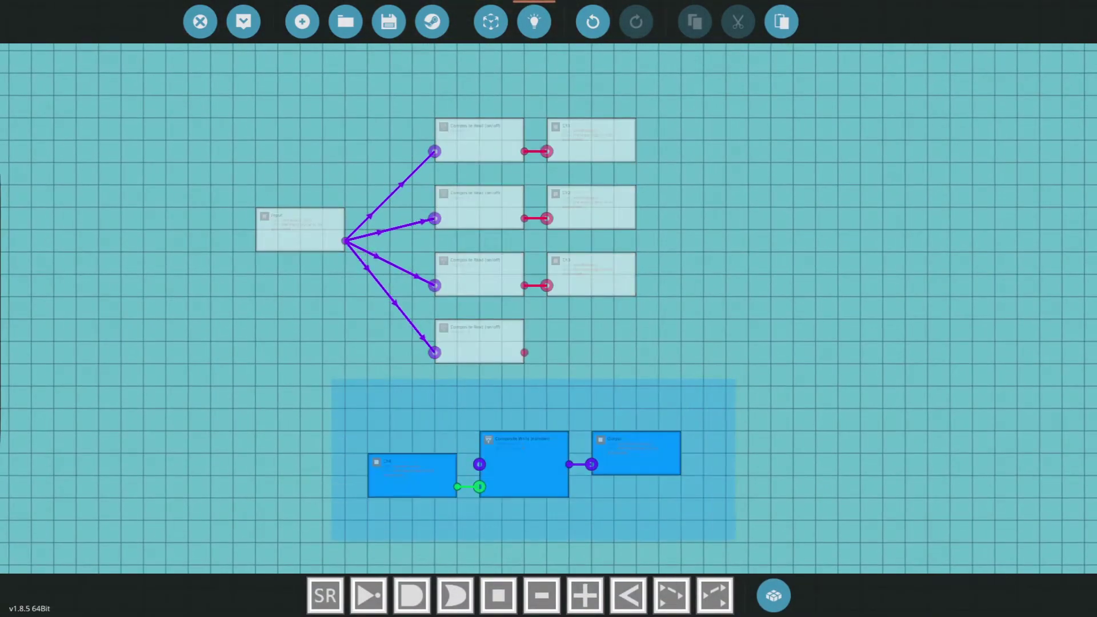
pyautogui.moveTo(524, 472); pyautogui.dragTo(536, 280)
pyautogui.click(531, 400)
# - Set the Composite Write (number) gate's channel count to 4
pyautogui.scroll(3, 480, 366)
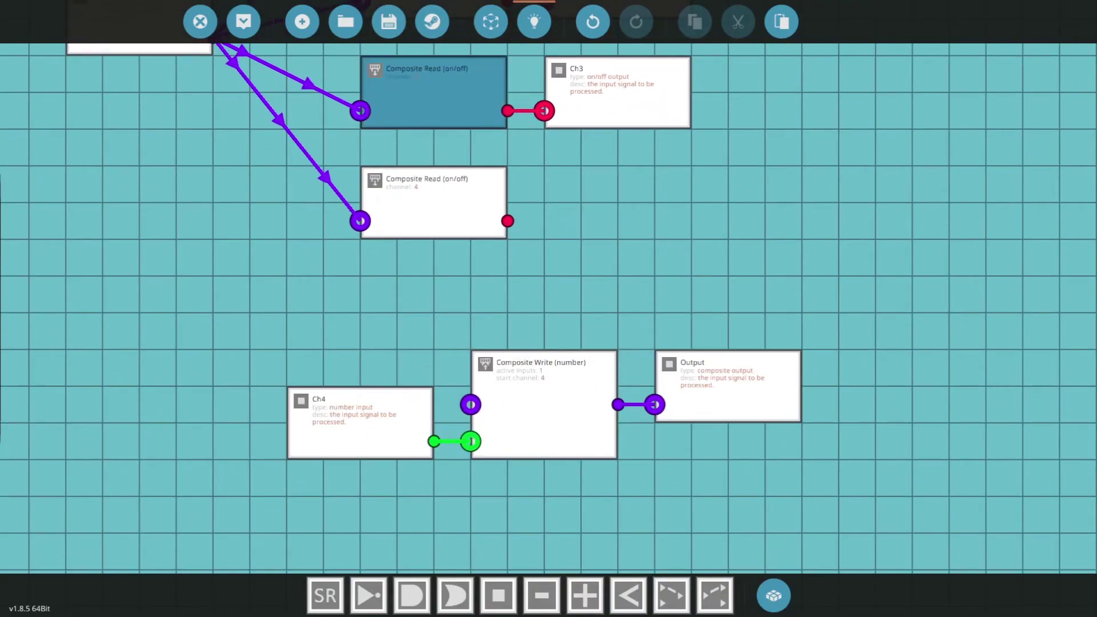
pyautogui.click(543, 411)
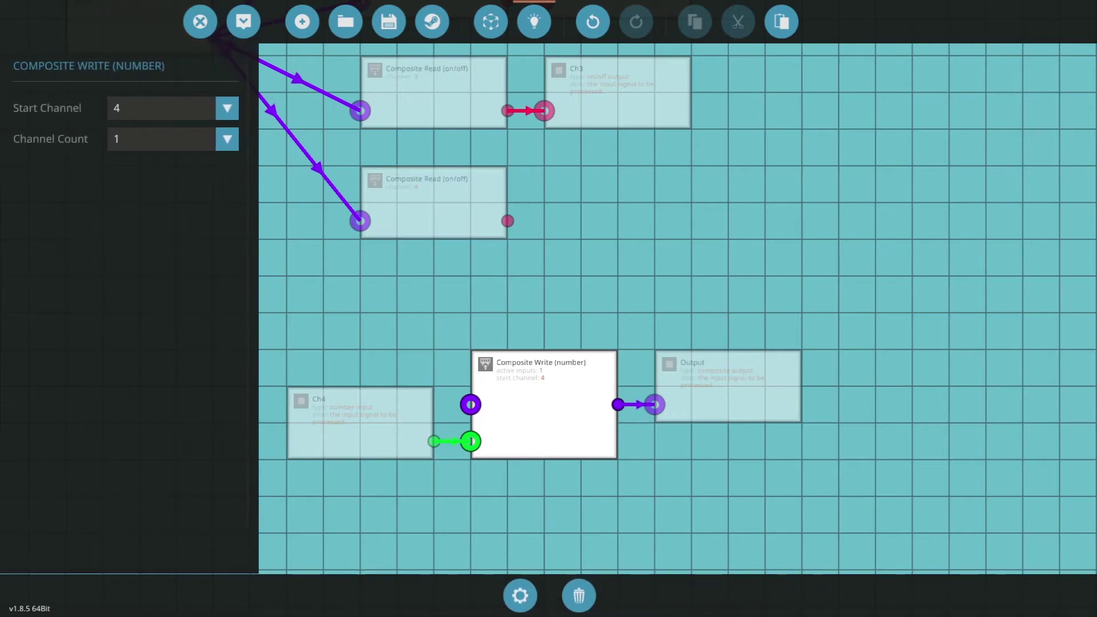
pyautogui.click(228, 139)
pyautogui.click(170, 231)
pyautogui.moveTo(538, 326); pyautogui.dragTo(519, 231)
pyautogui.scroll(-2, 519, 232)
# - Rewire Ch4 to the Composite Write gate's fourth number input and align the Ch4 node with that input
pyautogui.moveTo(458, 337); pyautogui.dragTo(487, 430)
pyautogui.moveTo(406, 332); pyautogui.dragTo(405, 422)
pyautogui.moveTo(488, 338); pyautogui.dragTo(458, 429)
# - Set the Composite Write (number) gate's start channel to 1 (default)
pyautogui.click(531, 354)
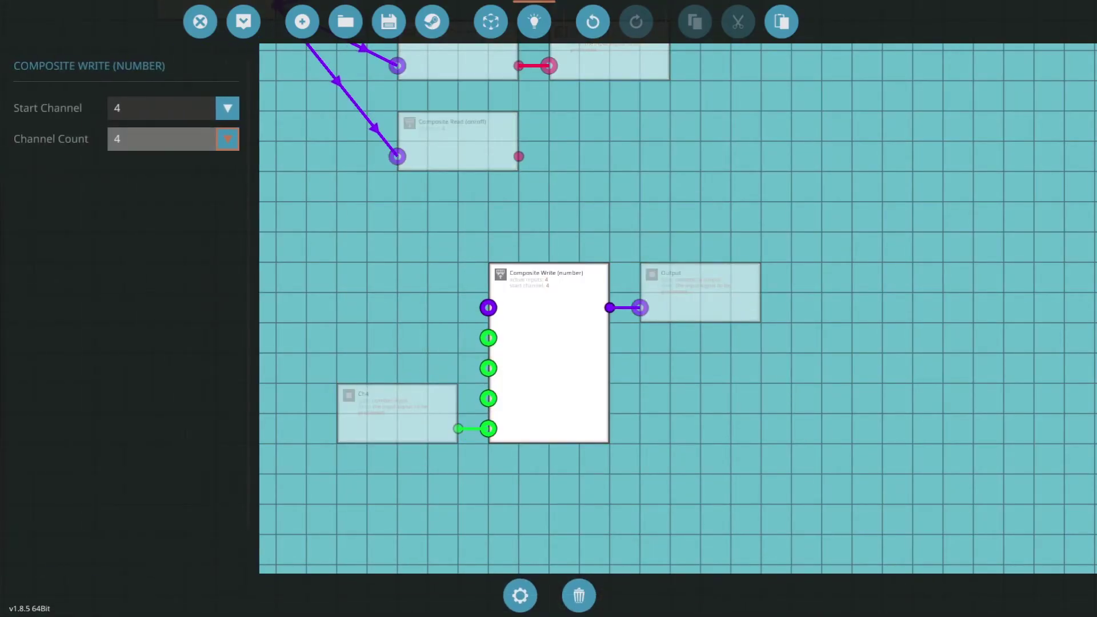
pyautogui.click(227, 108)
pyautogui.click(146, 150)
pyautogui.click(400, 486)
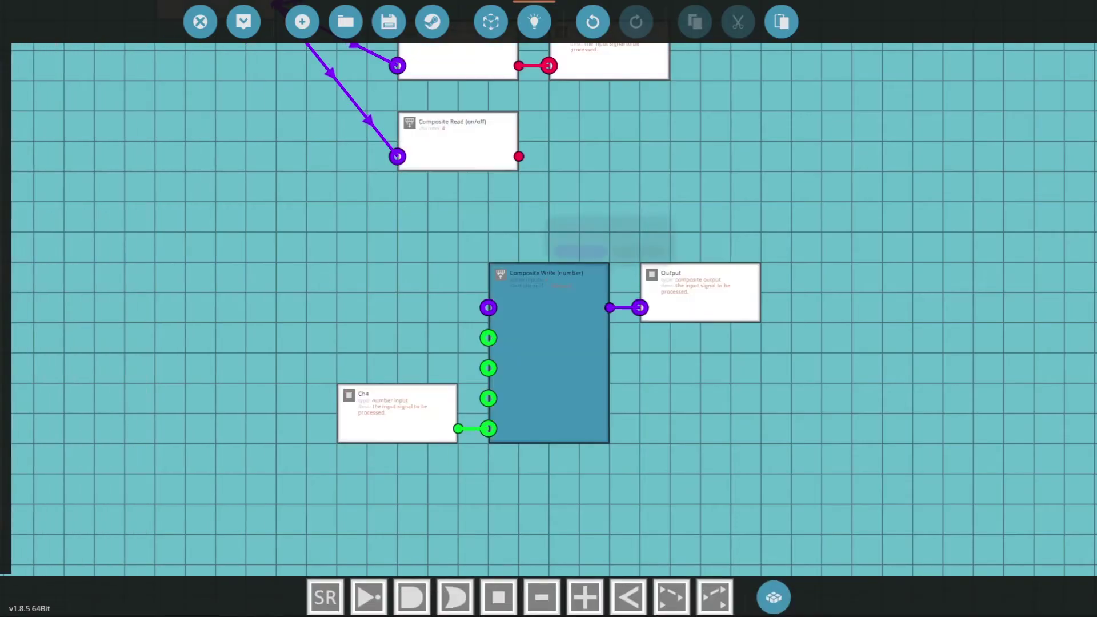
# - Review the finished microcontroller logic and update the vehicle's microcontroller with the edited schematic
pyautogui.scroll(-3, 620, 364)
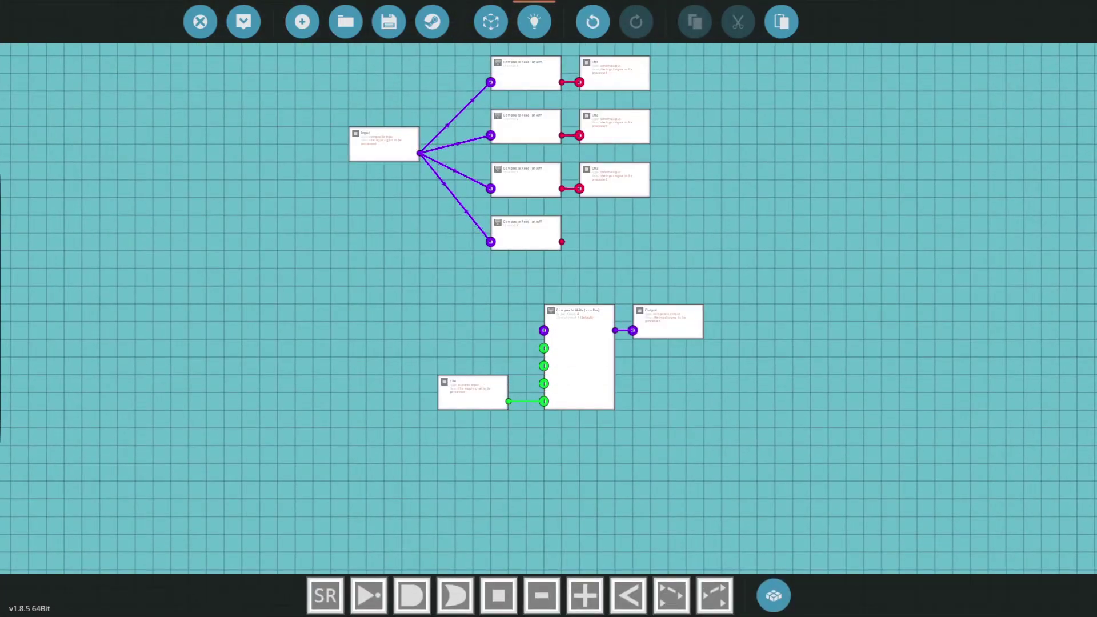
pyautogui.scroll(2, 548, 308)
pyautogui.moveTo(600, 246); pyautogui.dragTo(548, 328)
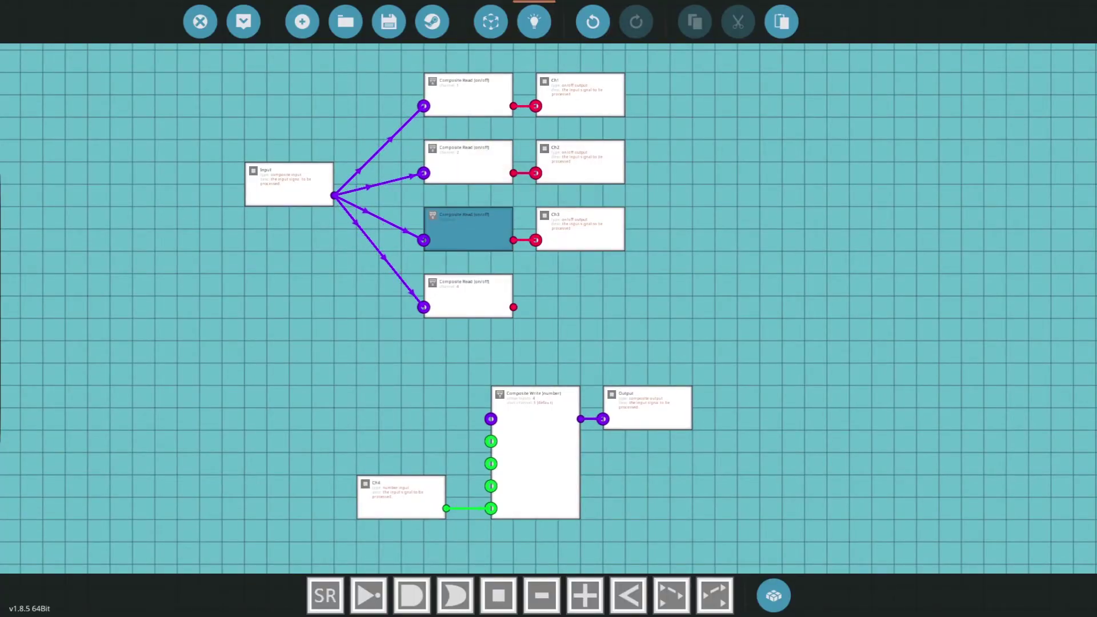
pyautogui.moveTo(491, 485)
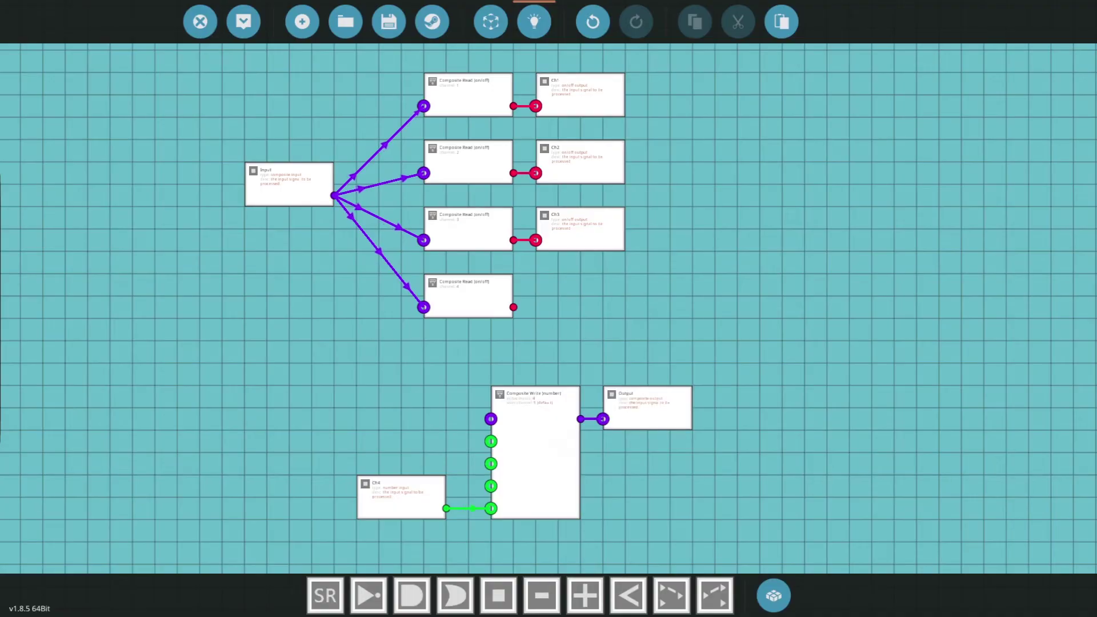
pyautogui.click(244, 21)
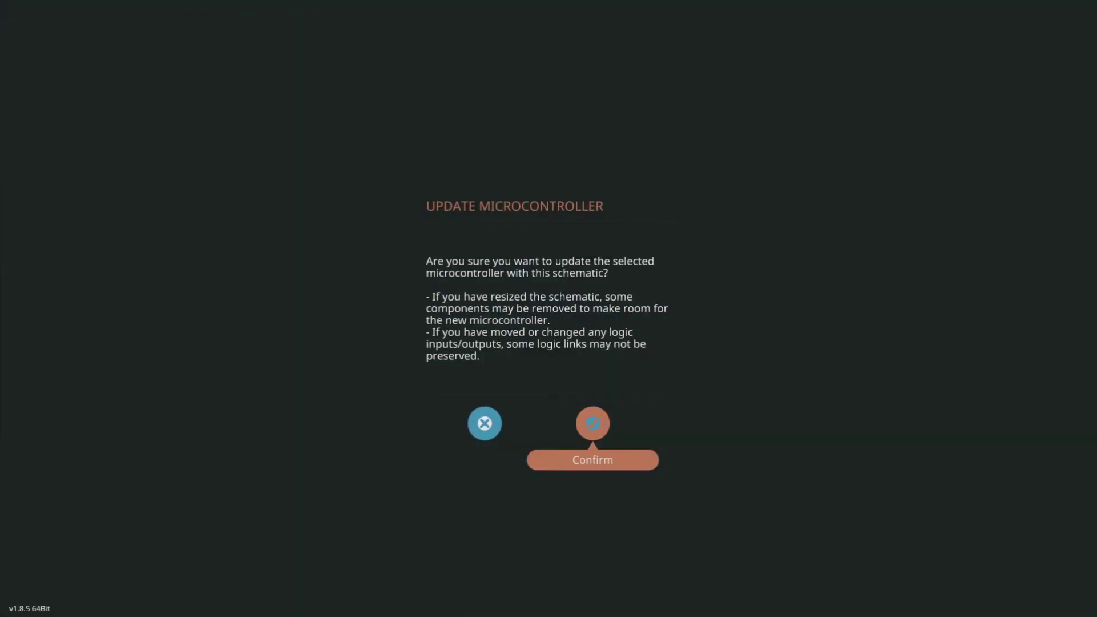
pyautogui.click(592, 424)
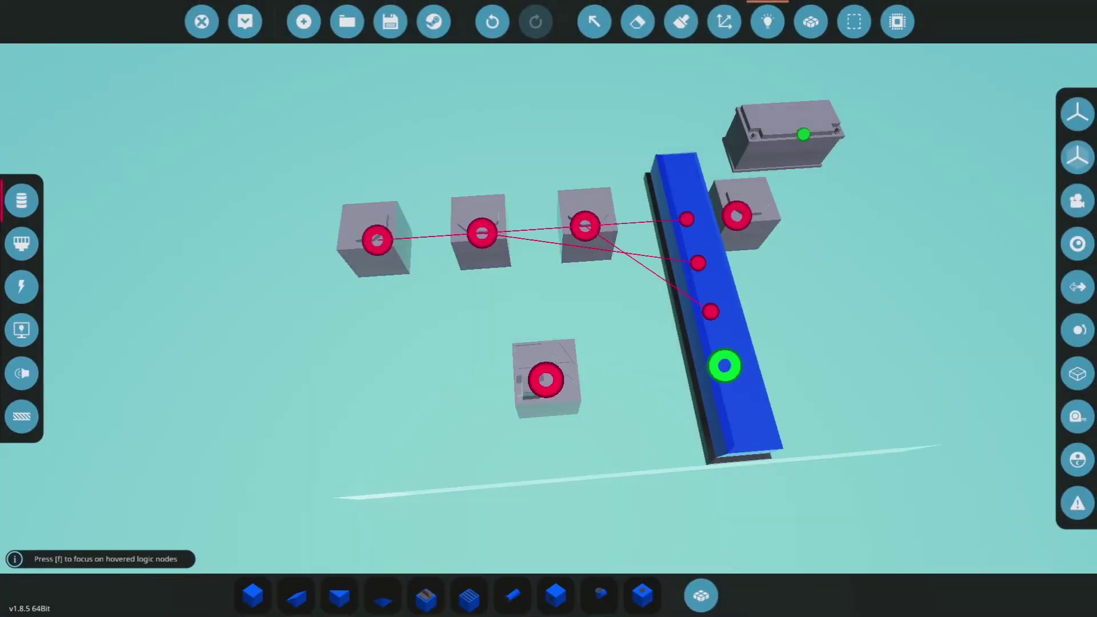
# - Connect the battery's charge output to the microcontroller's Ch4 input and the microcontroller's composite output to the instrument panel's In Signal
pyautogui.moveTo(725, 365); pyautogui.dragTo(803, 134)
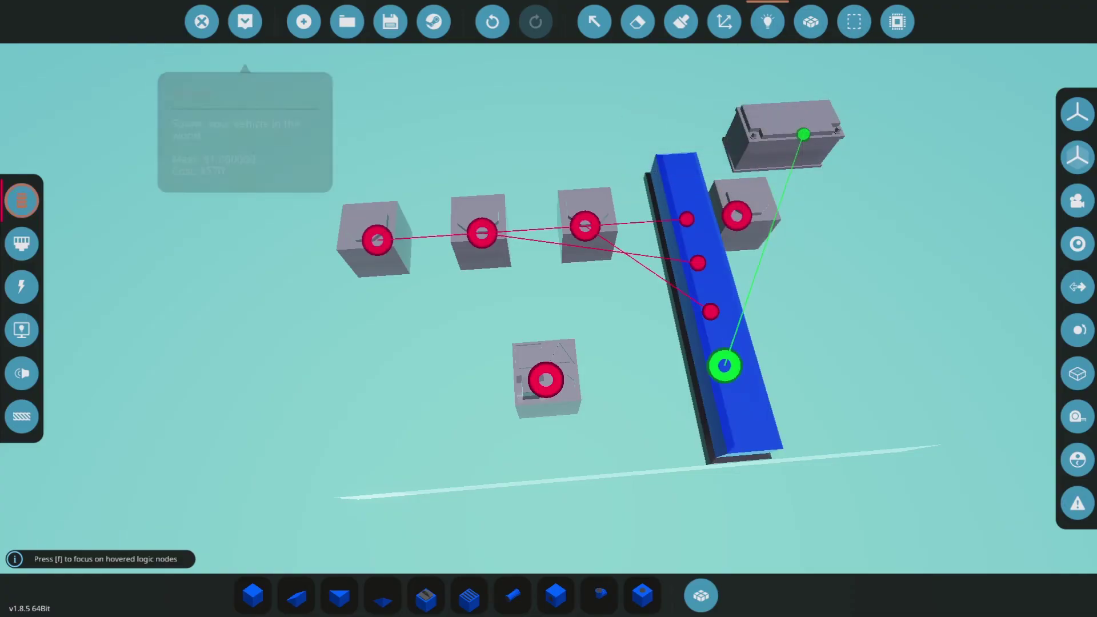
pyautogui.click(21, 243)
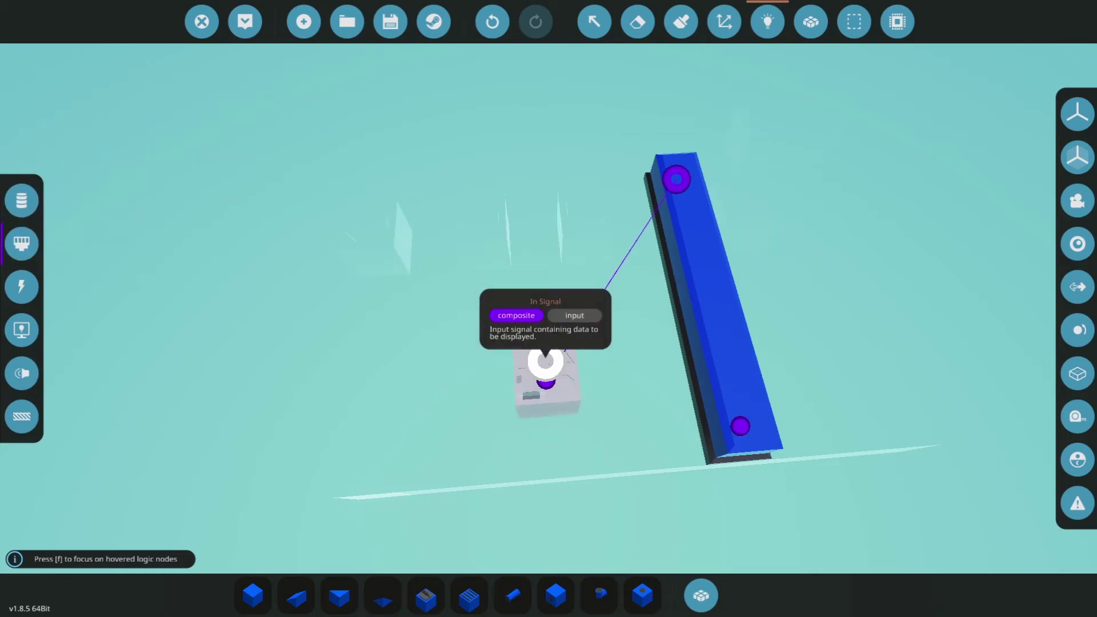
pyautogui.press('f')
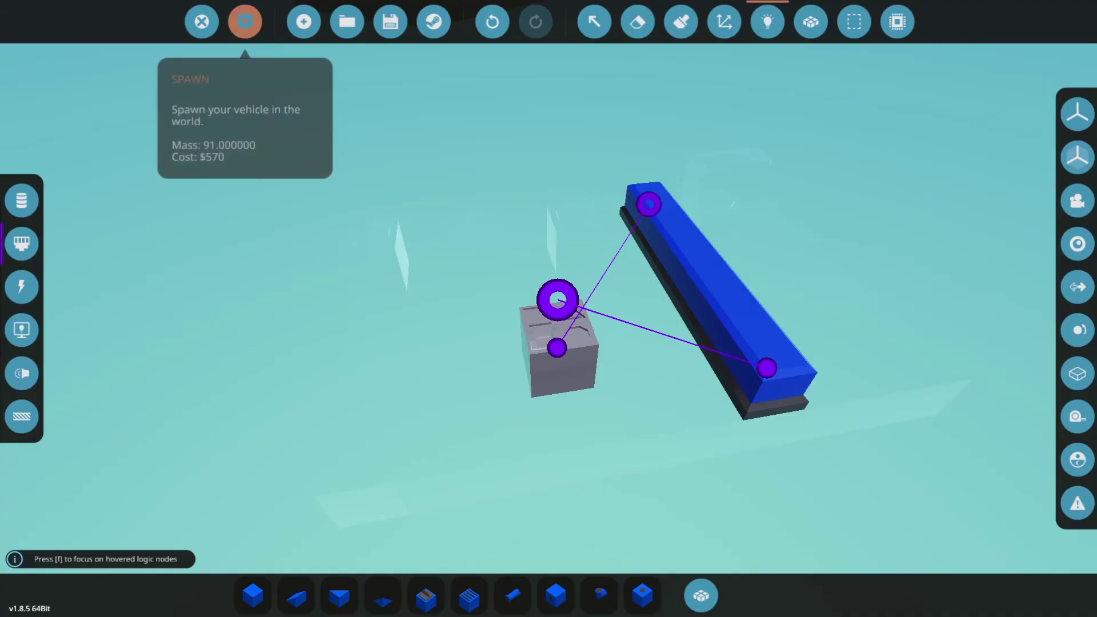
# - Spawn the vehicle and switch on the instrument panel's Ch1, Ch2 and Ch3 controls
pyautogui.click(245, 21)
pyautogui.press('w')
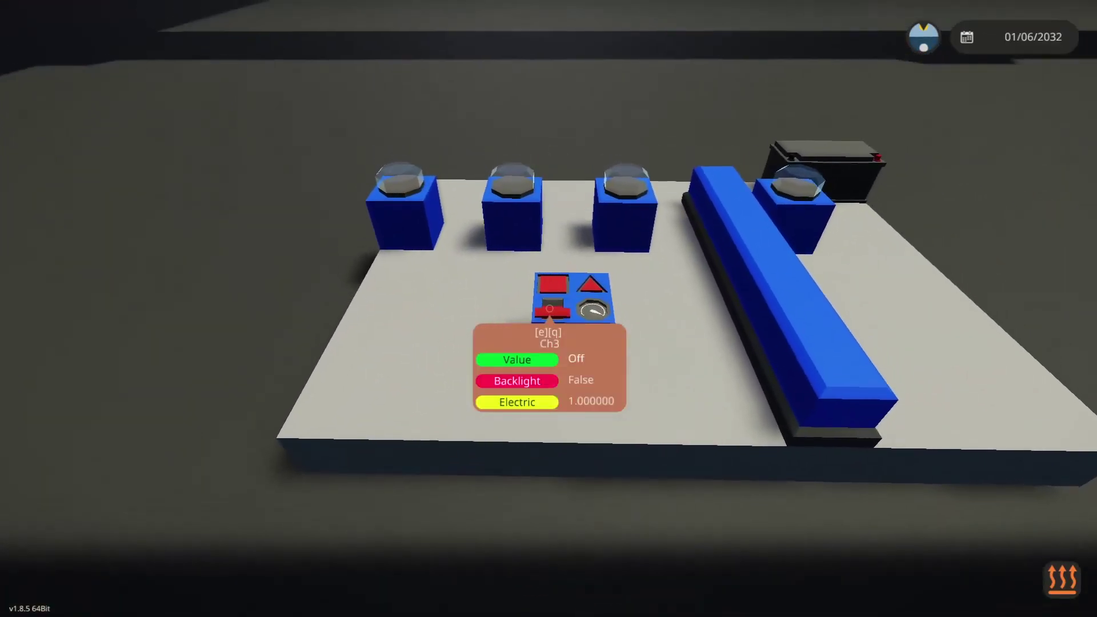
pyautogui.click(549, 309)
pyautogui.press('w')
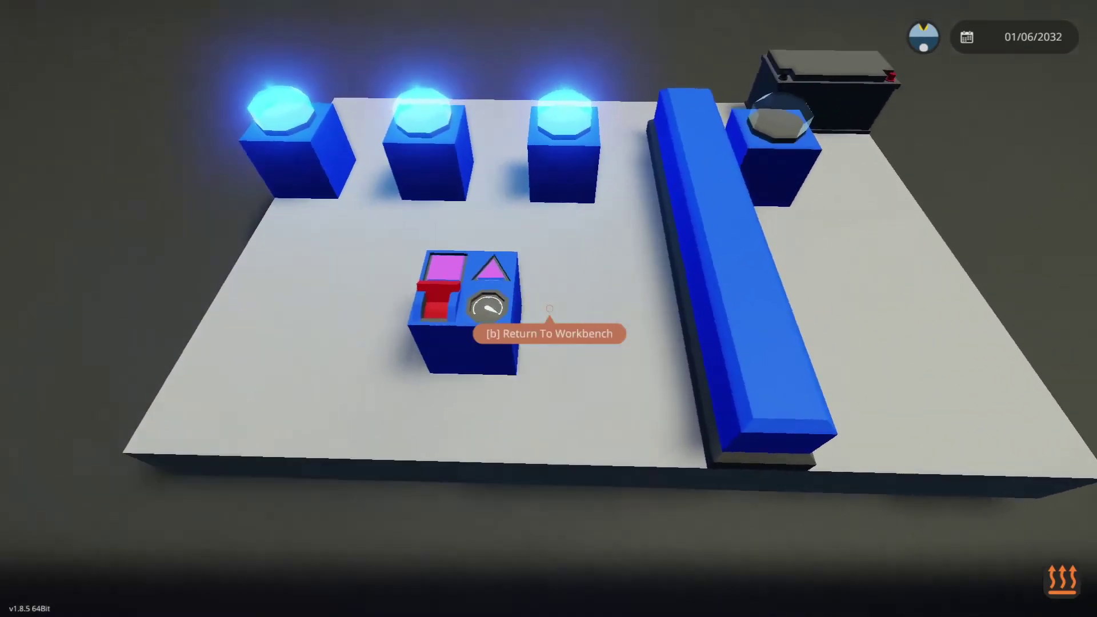
# - Inspect the Ch4 dial's value up close and compare it with the small battery's charge
pyautogui.press('z')
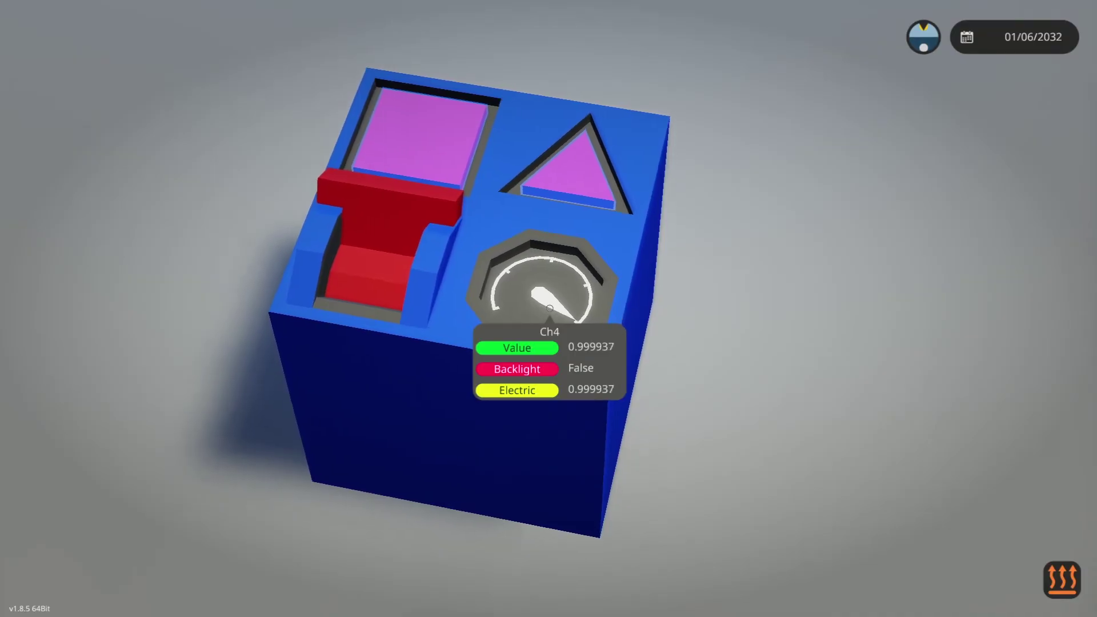
pyautogui.press('z')
pyautogui.scroll(-2, 550, 309)
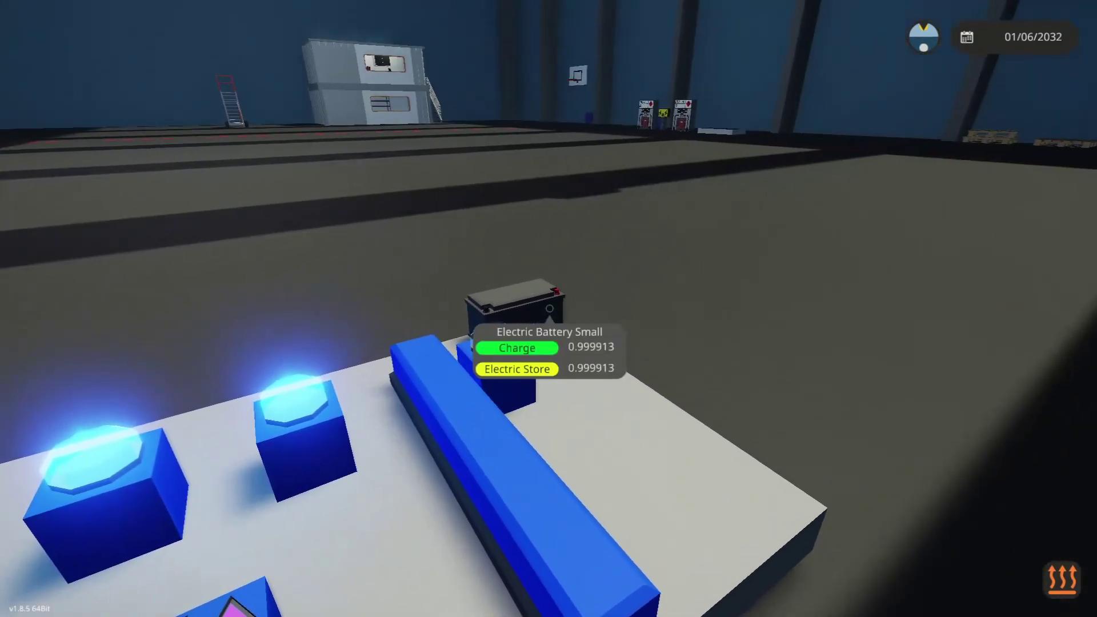
pyautogui.scroll(2, 549, 309)
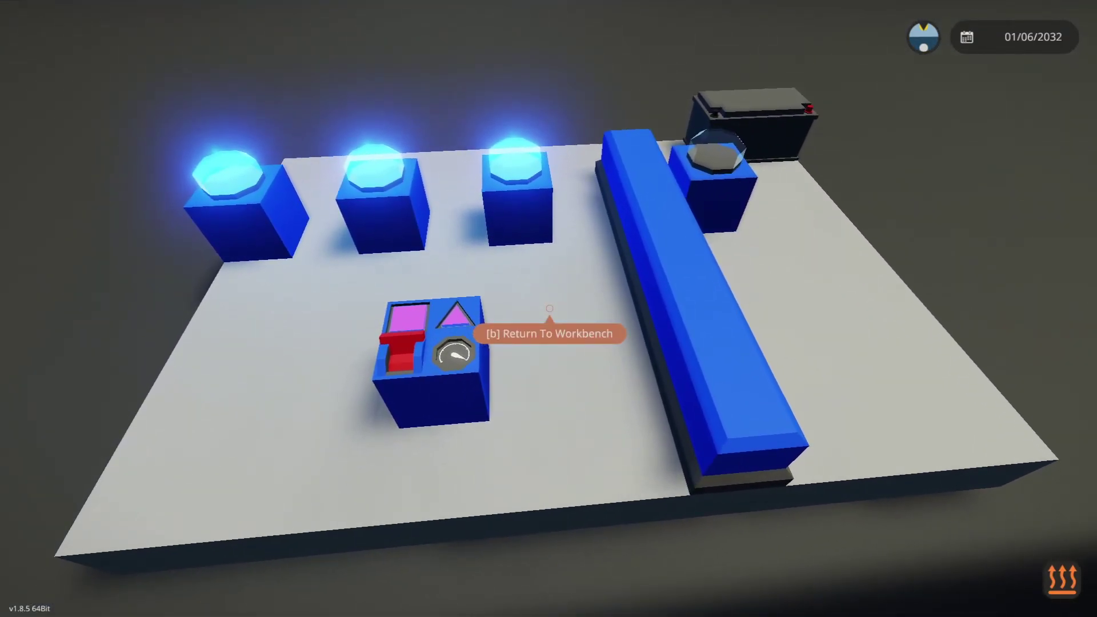
# - Return to the workbench and set the instrument panel's Instrument 1 button to Push mode and Instrument 2 arrow direction to Left
pyautogui.press('b')
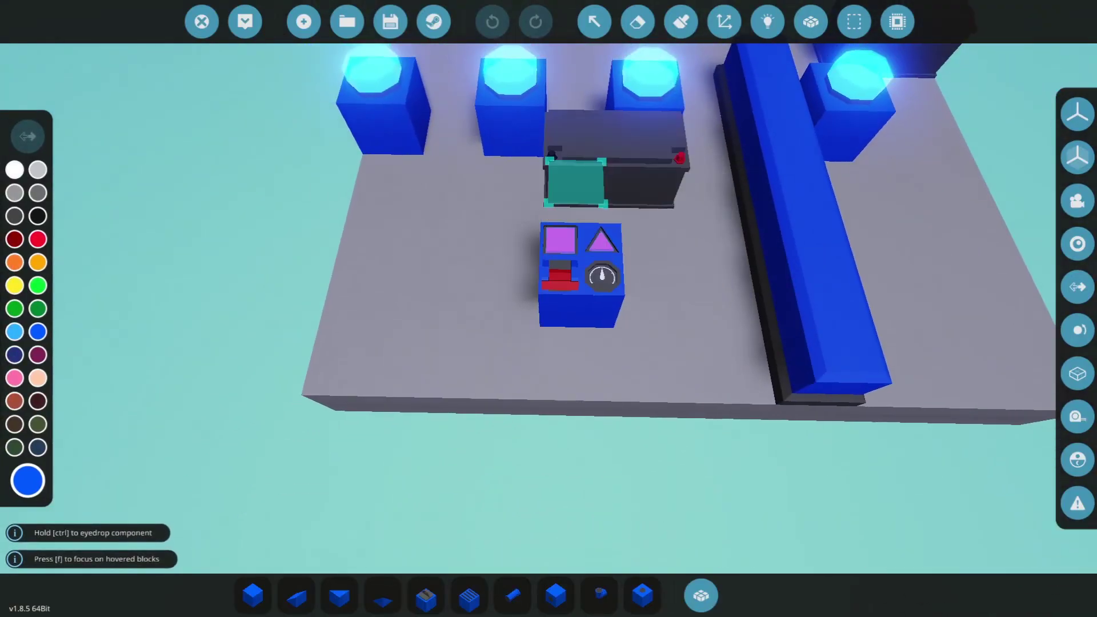
pyautogui.press('d')
pyautogui.click(594, 22)
pyautogui.click(483, 273)
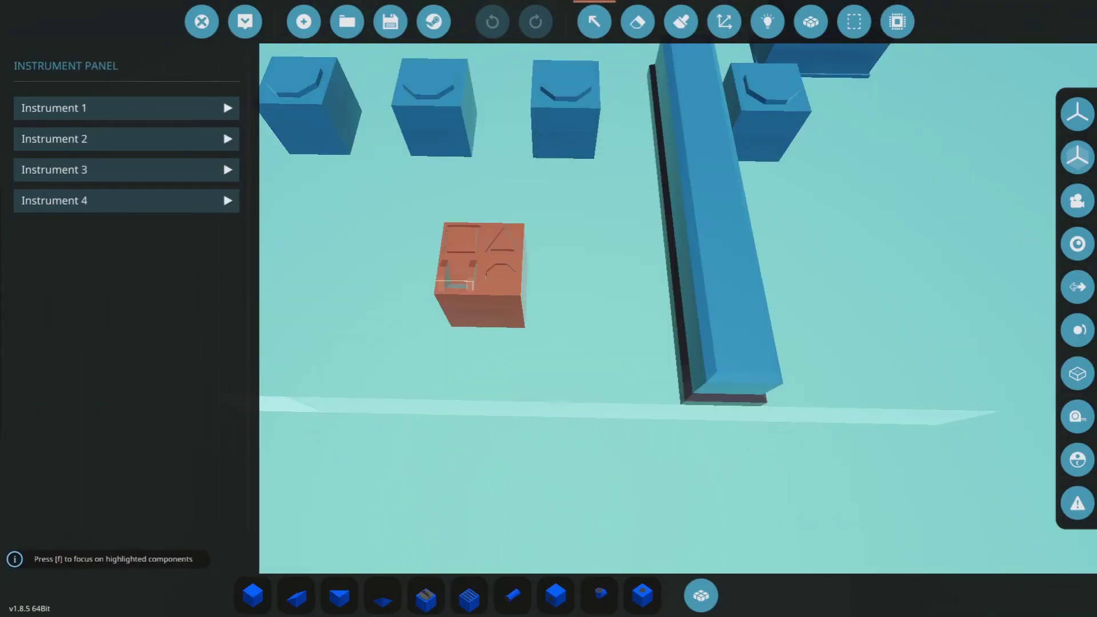
pyautogui.click(126, 108)
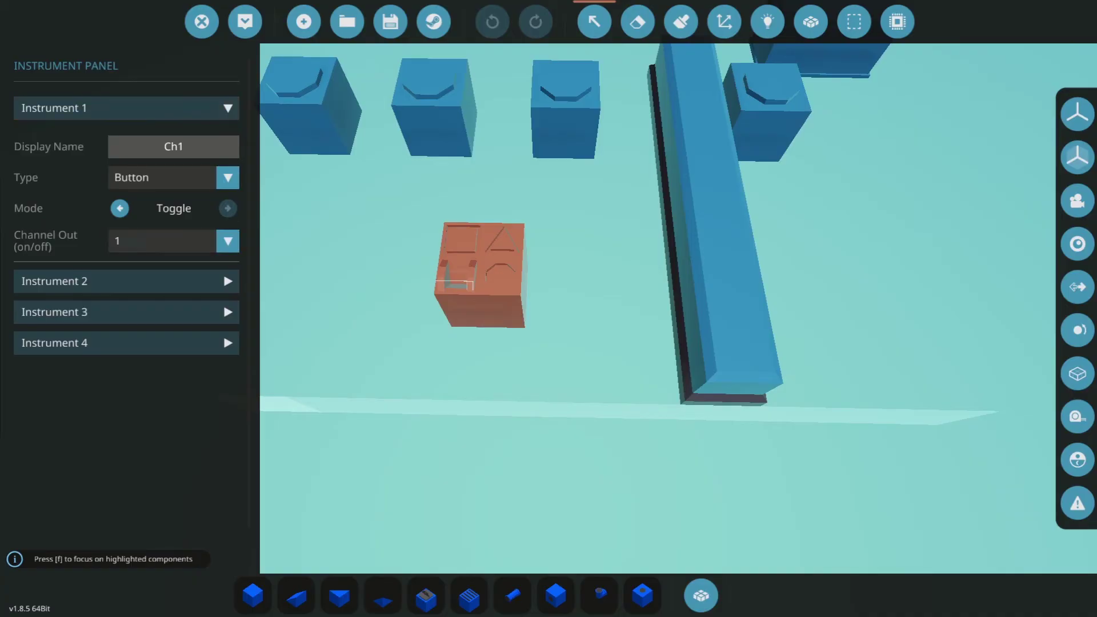
pyautogui.click(125, 281)
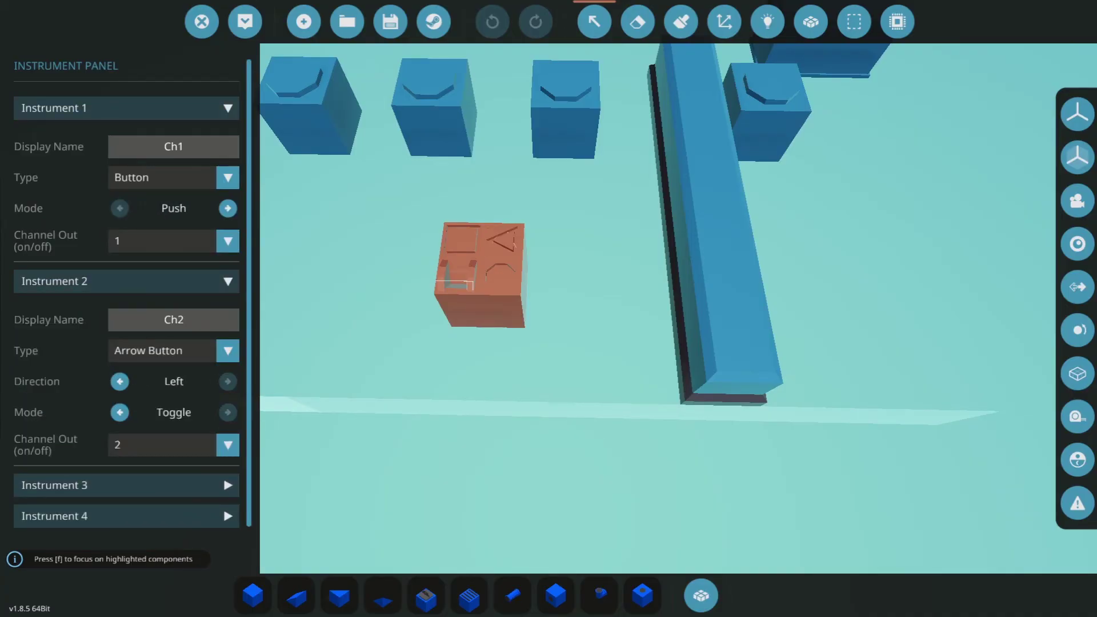
# - Change the instrument panel's Instrument 3 from a flip switch to an Indicator
pyautogui.click(126, 485)
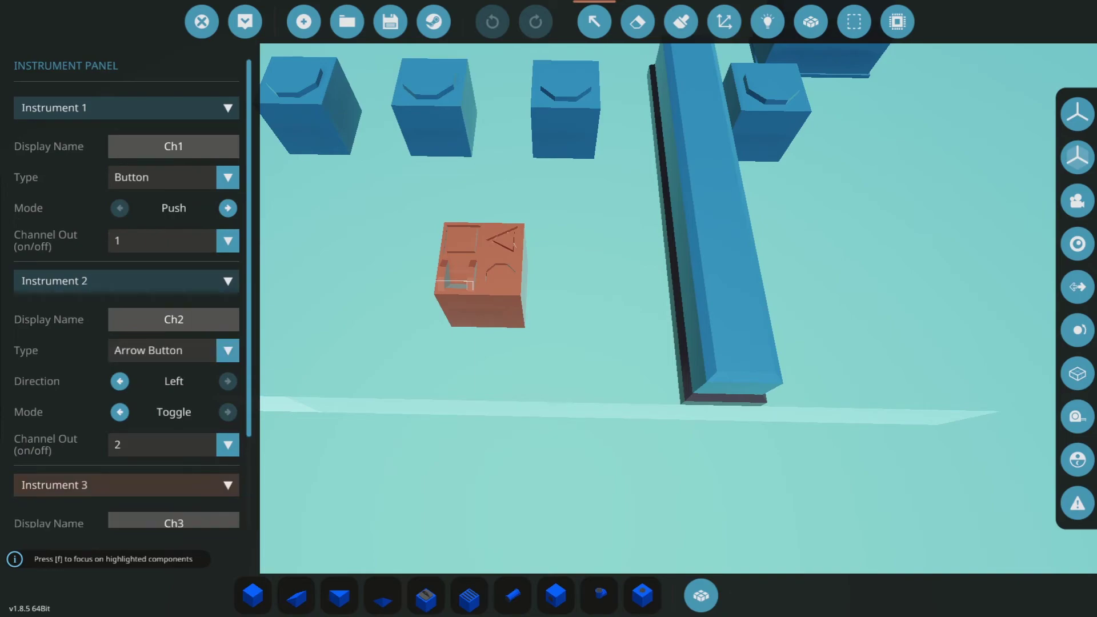
pyautogui.scroll(-3, 126, 343)
pyautogui.click(228, 443)
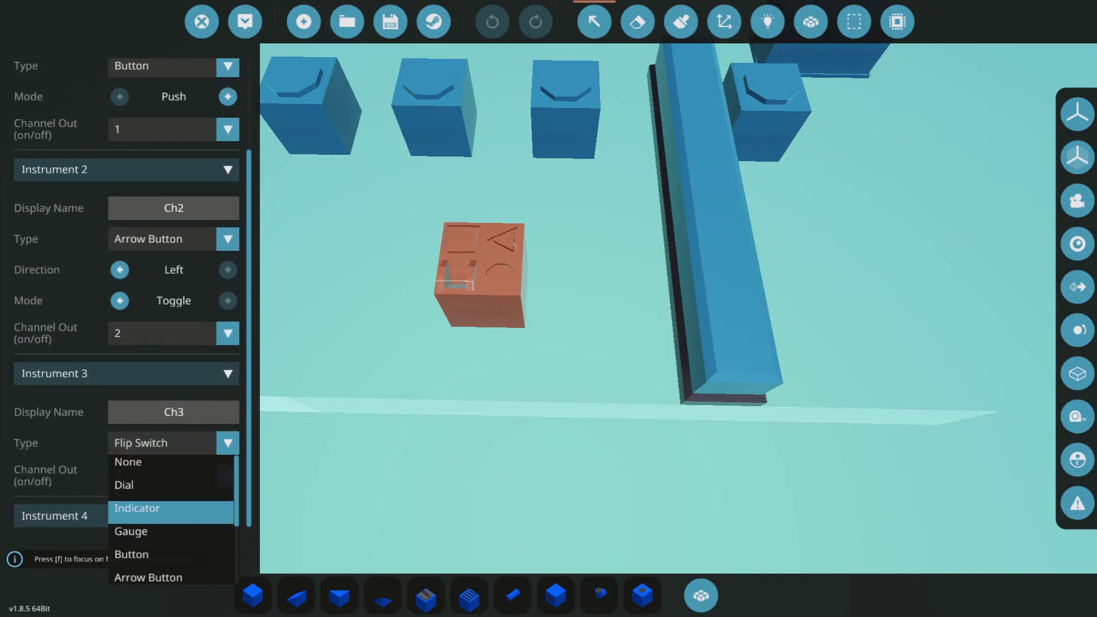
pyautogui.click(137, 508)
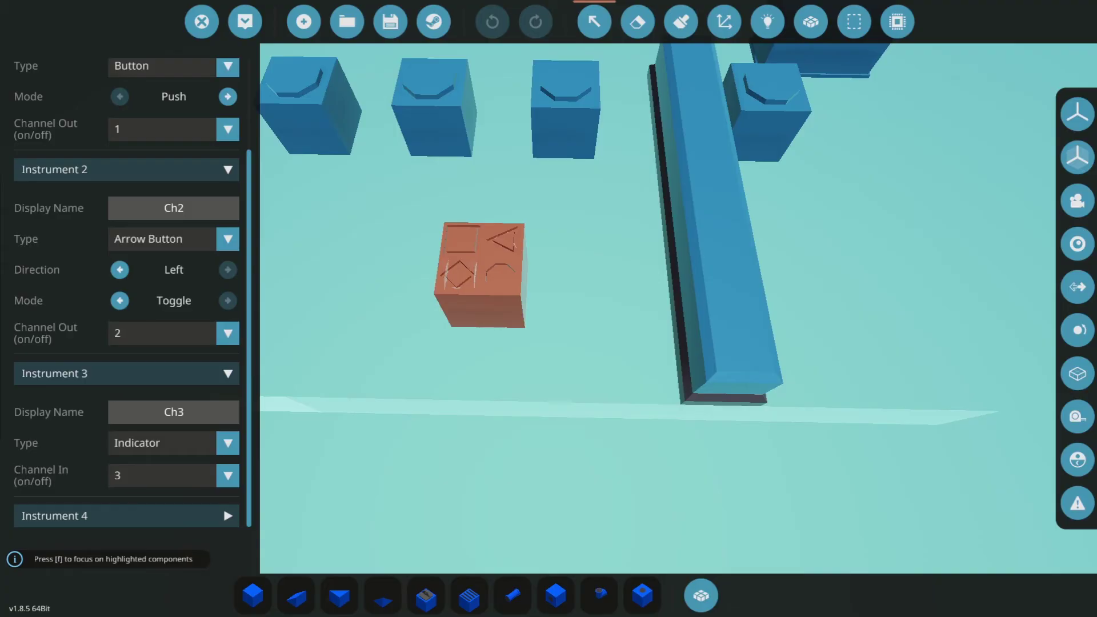
# - Open the vehicle's microcontroller in the editor and bring its logic schematic into view
pyautogui.click(704, 149)
pyautogui.click(228, 70)
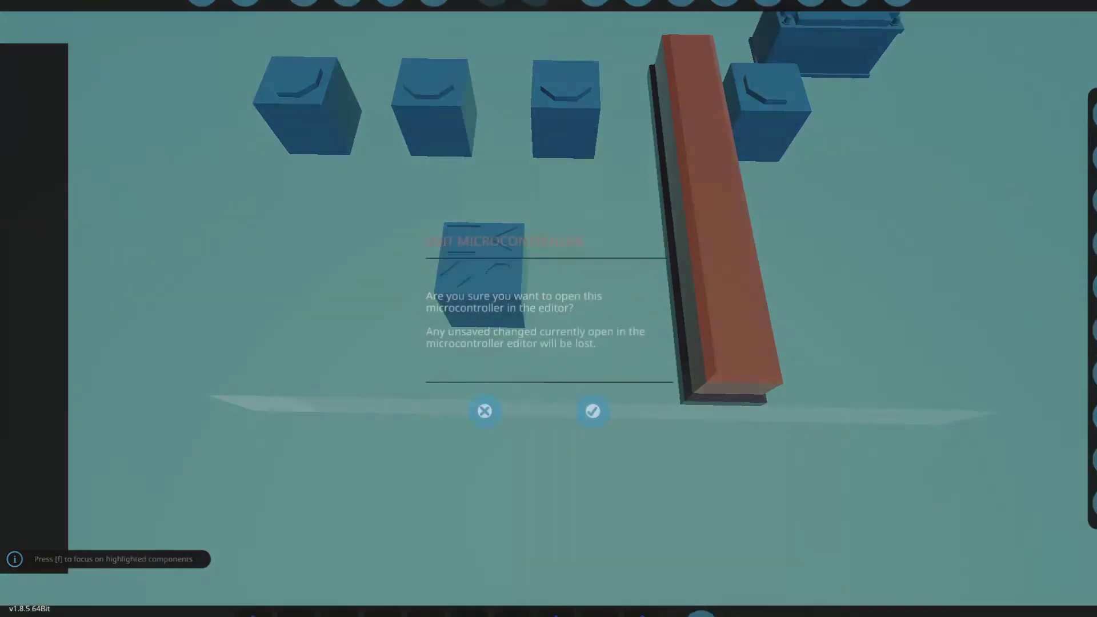
pyautogui.click(592, 408)
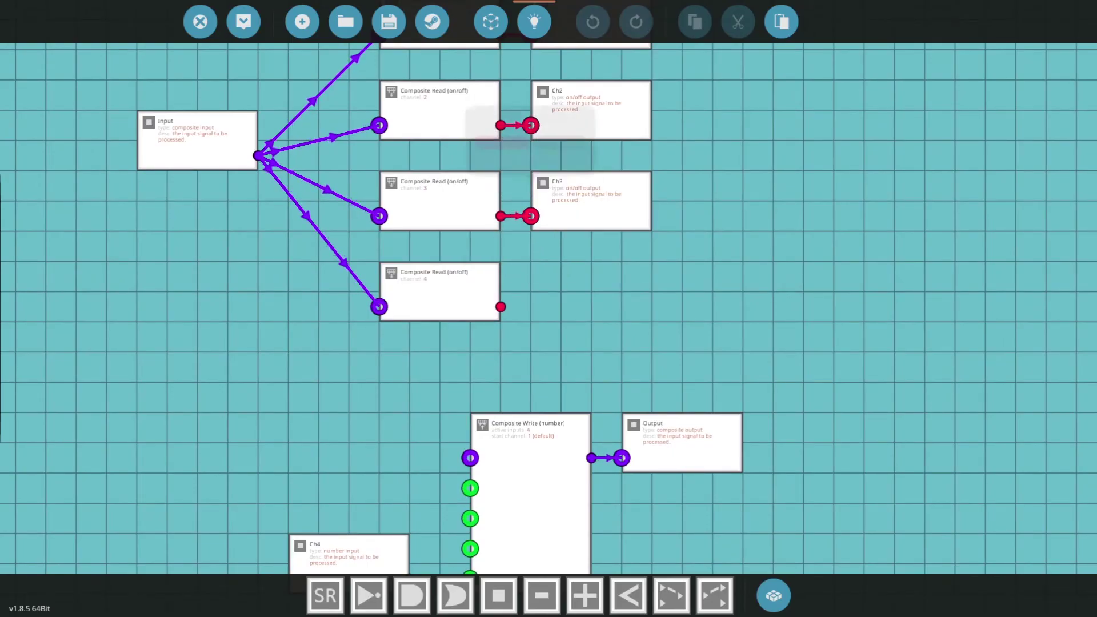
pyautogui.moveTo(517, 245); pyautogui.dragTo(515, 310)
pyautogui.scroll(-3, 549, 309)
# - Place a Composite Write (on/off) node below the Composite Write (number) node
pyautogui.click(774, 595)
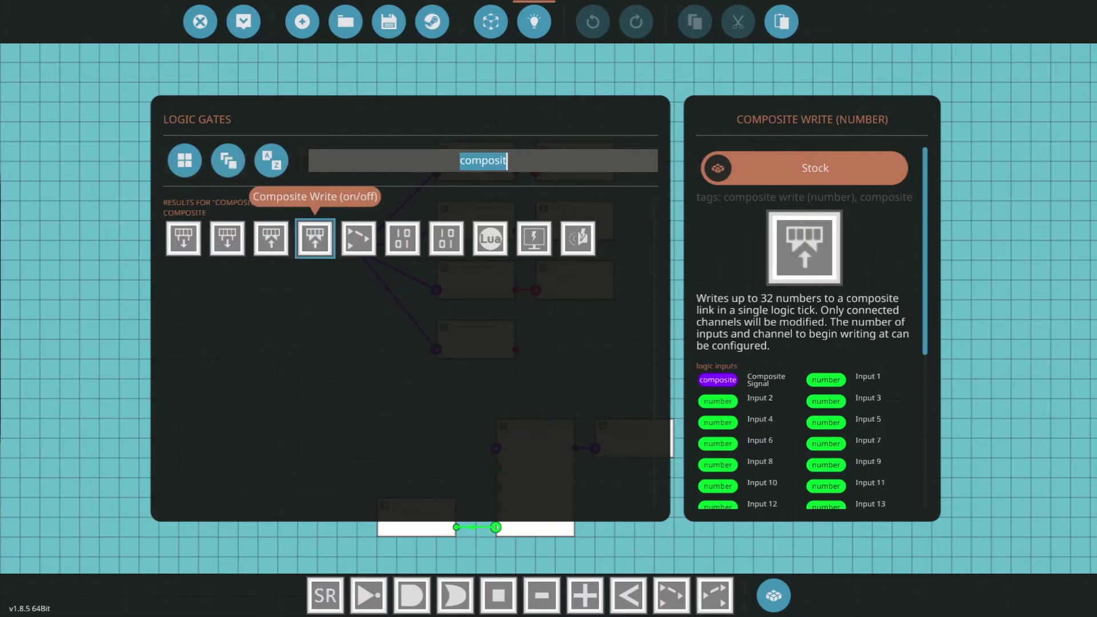
pyautogui.click(315, 238)
pyautogui.click(774, 596)
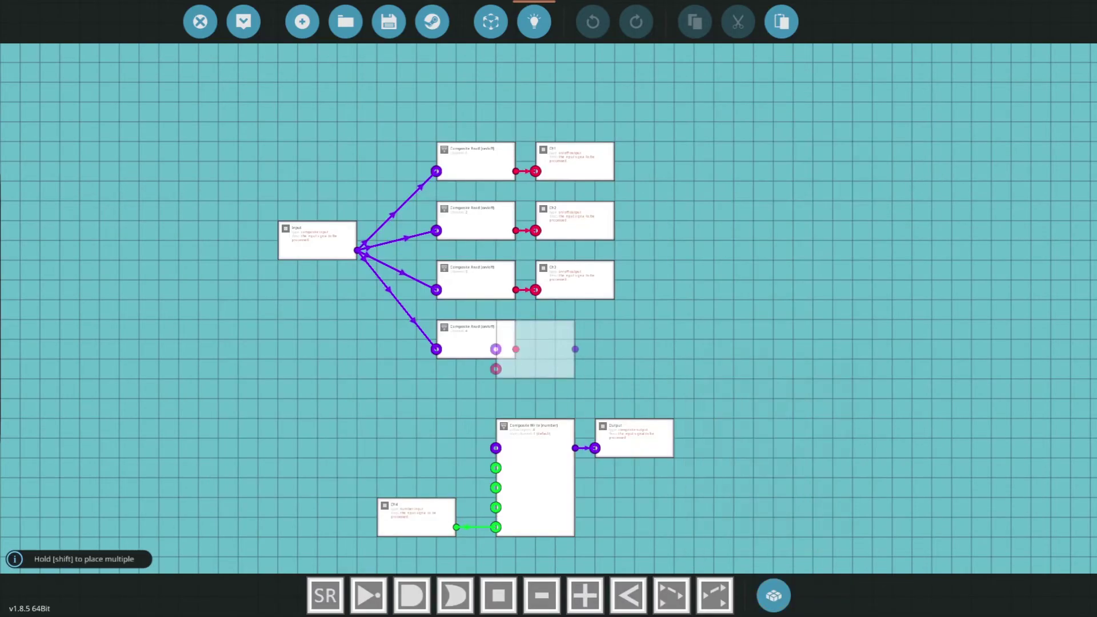
pyautogui.moveTo(518, 425); pyautogui.dragTo(507, 367)
pyautogui.moveTo(523, 512); pyautogui.dragTo(511, 420)
pyautogui.click(503, 460)
# - Set the Composite Write (on/off) node's start channel to 4
pyautogui.scroll(3, 517, 371)
pyautogui.moveTo(511, 363); pyautogui.dragTo(531, 306)
pyautogui.click(527, 437)
pyautogui.click(227, 108)
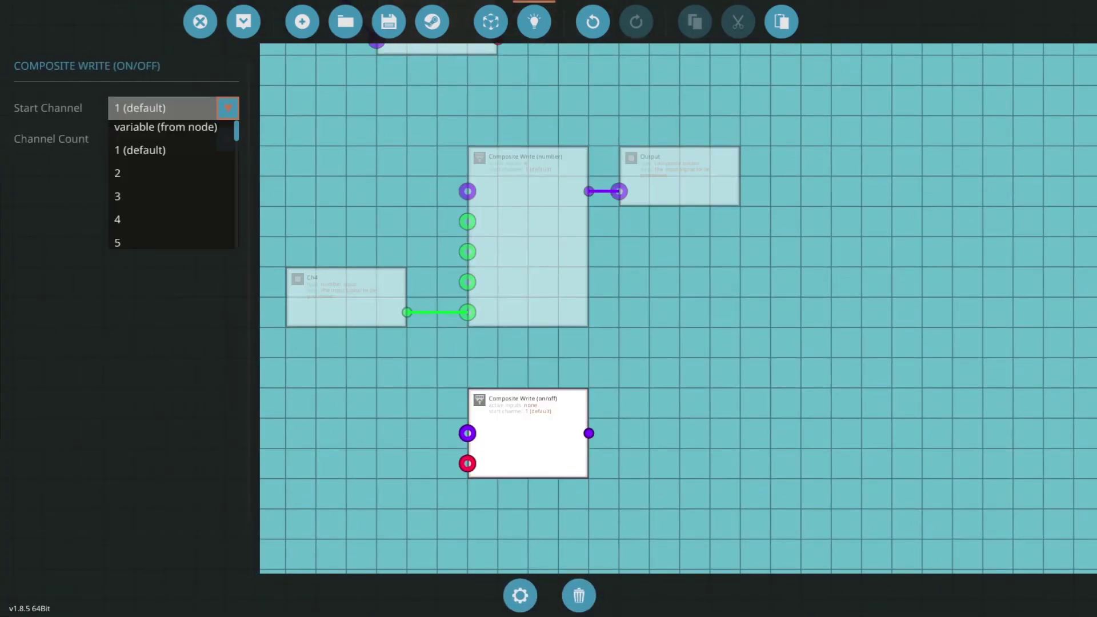
pyautogui.click(227, 108)
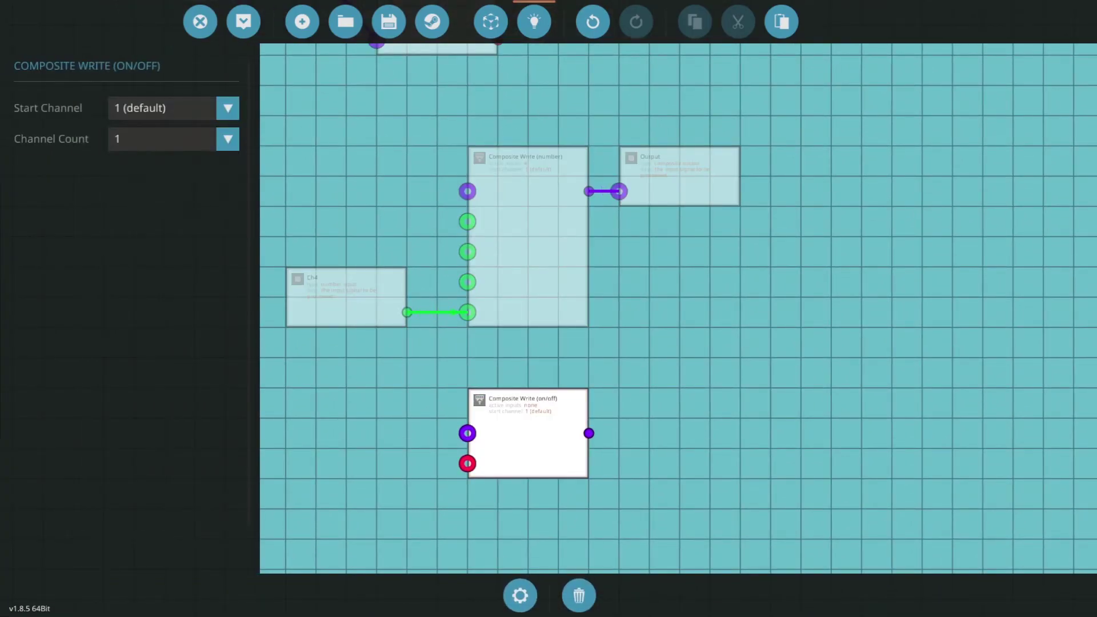
pyautogui.click(228, 108)
pyautogui.click(171, 224)
pyautogui.click(423, 213)
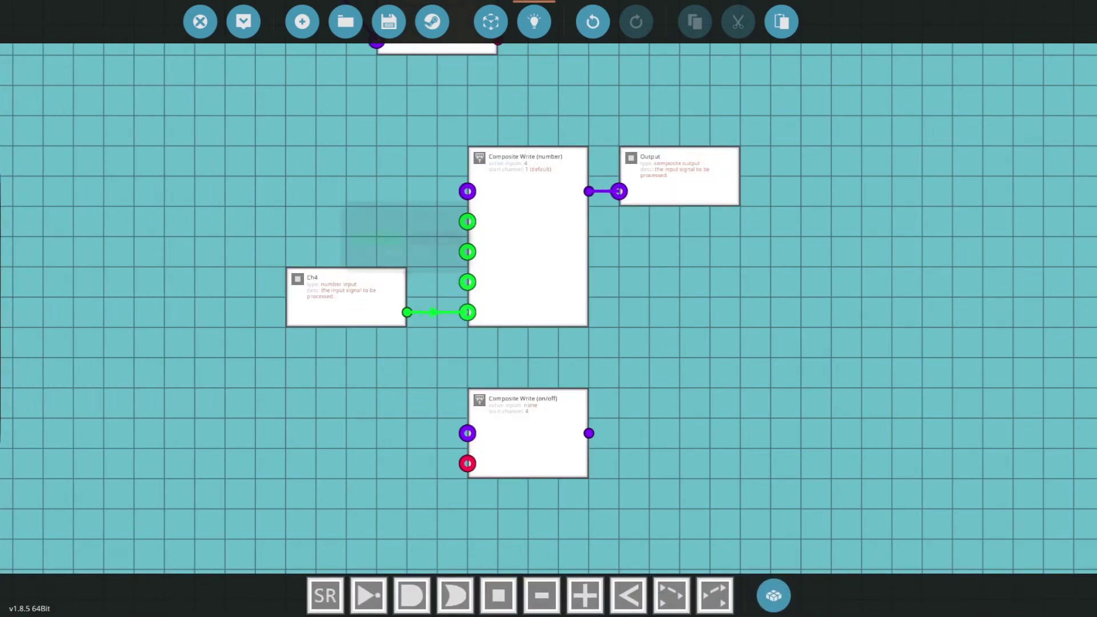
# - Set the Composite Write (on/off) node's channel count to 4 and its start channel to 1 (default)
pyautogui.click(528, 437)
pyautogui.click(227, 139)
pyautogui.click(171, 230)
pyautogui.click(227, 108)
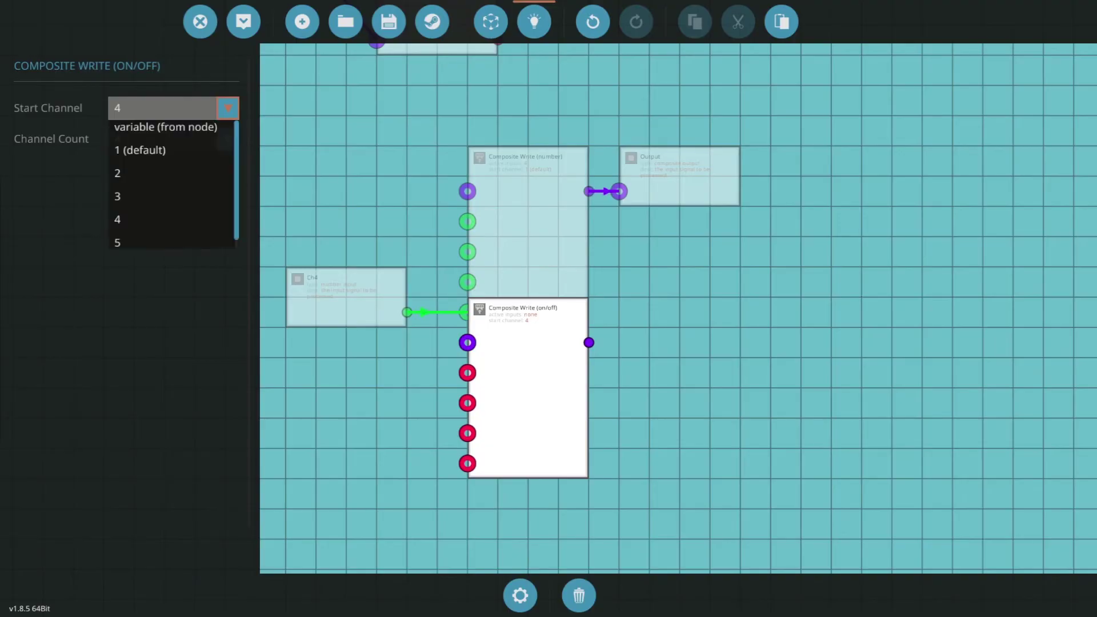
pyautogui.click(166, 150)
pyautogui.click(423, 228)
# - Position the Composite Write (on/off) node between the Composite Write (number) and Output nodes, and route the composite signal through it
pyautogui.moveTo(528, 389); pyautogui.dragTo(831, 359)
pyautogui.moveTo(771, 312); pyautogui.dragTo(569, 305)
pyautogui.moveTo(417, 184); pyautogui.dragTo(690, 305)
pyautogui.moveTo(489, 175); pyautogui.dragTo(792, 296)
pyautogui.click(635, 331)
pyautogui.moveTo(634, 332); pyautogui.dragTo(604, 210)
pyautogui.moveTo(781, 294); pyautogui.dragTo(811, 173)
pyautogui.moveTo(451, 240); pyautogui.dragTo(545, 277)
pyautogui.moveTo(690, 274); pyautogui.dragTo(606, 352)
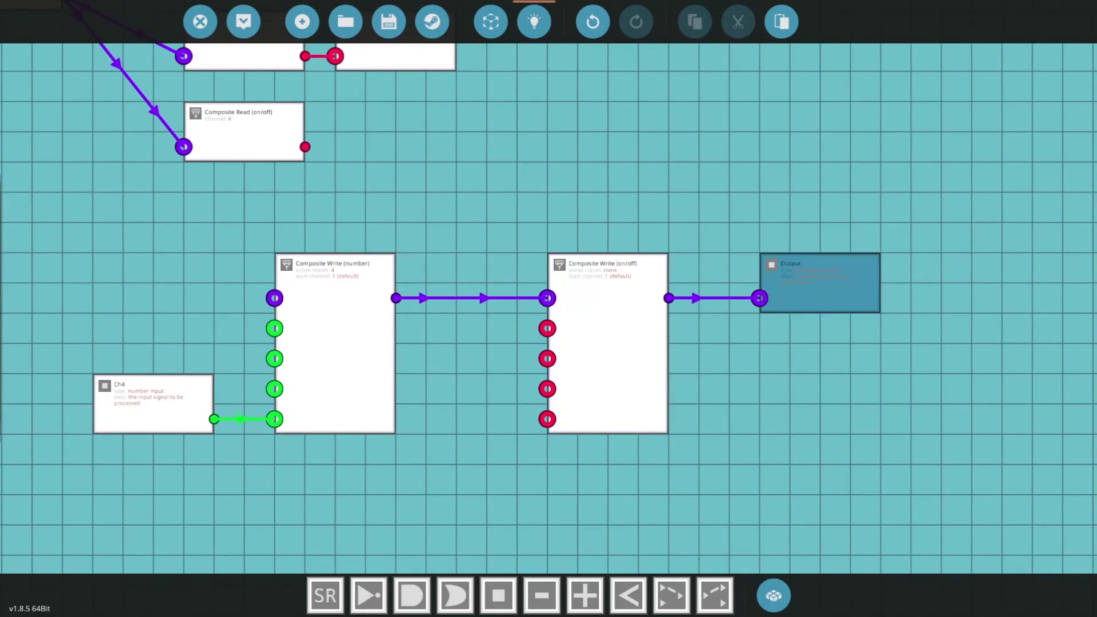
pyautogui.moveTo(819, 285); pyautogui.dragTo(849, 284)
pyautogui.moveTo(451, 349); pyautogui.dragTo(498, 335)
# - Change the microcontroller's Ch3 node to an on/off input and wire it to Input 3 of Composite Write (on/off)
pyautogui.scroll(2, 366, 337)
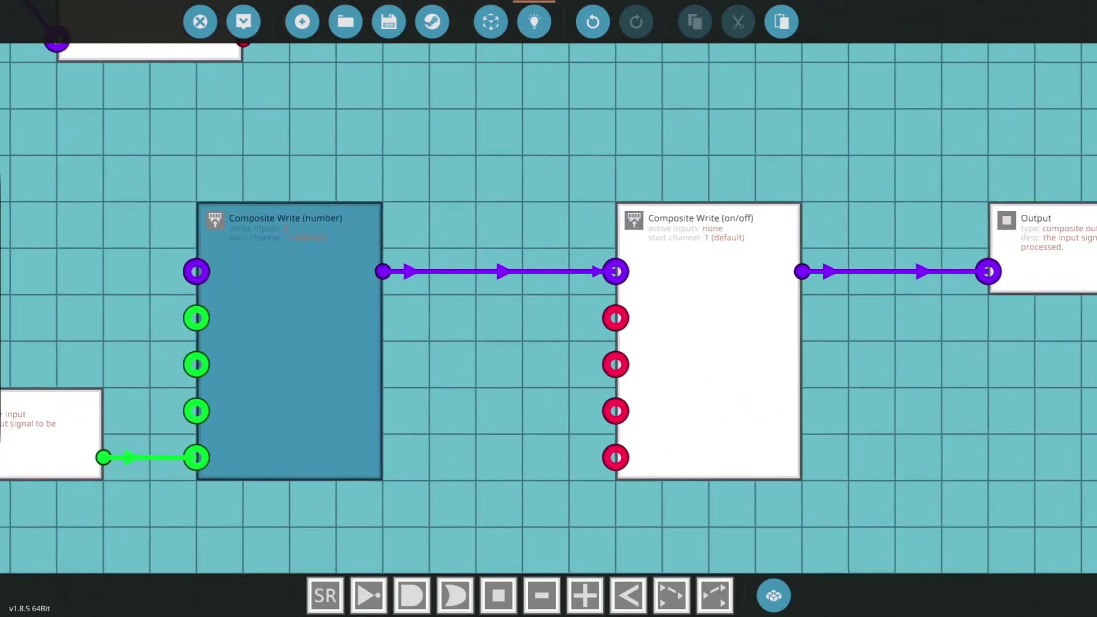
pyautogui.moveTo(423, 343); pyautogui.dragTo(560, 287)
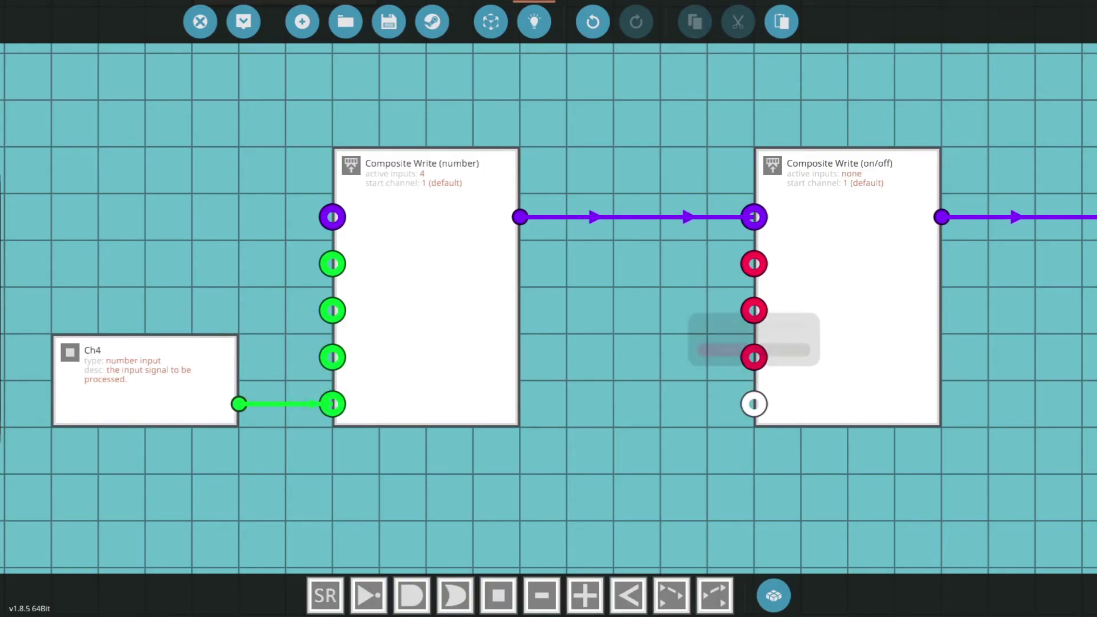
pyautogui.scroll(-5, 754, 357)
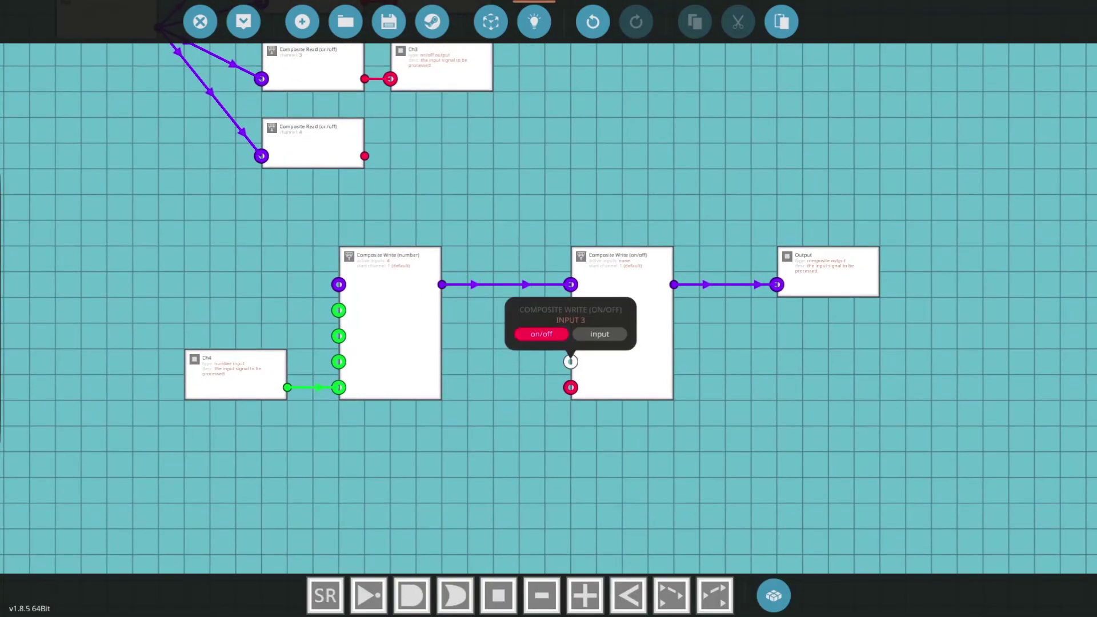
pyautogui.moveTo(570, 361); pyautogui.dragTo(612, 456)
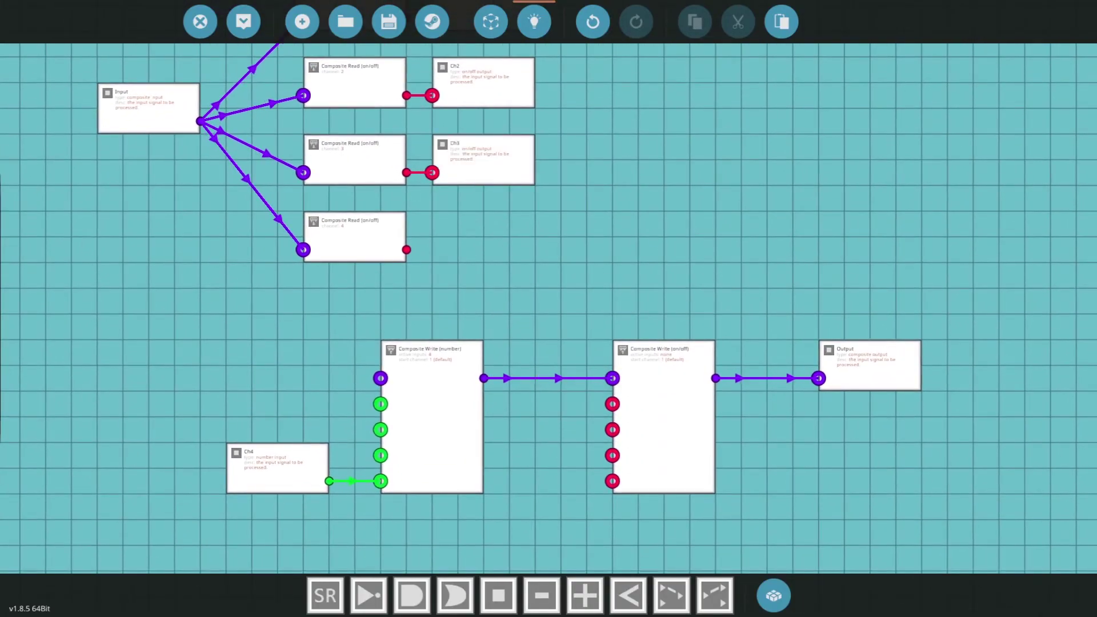
pyautogui.click(534, 22)
pyautogui.scroll(-4, 779, 385)
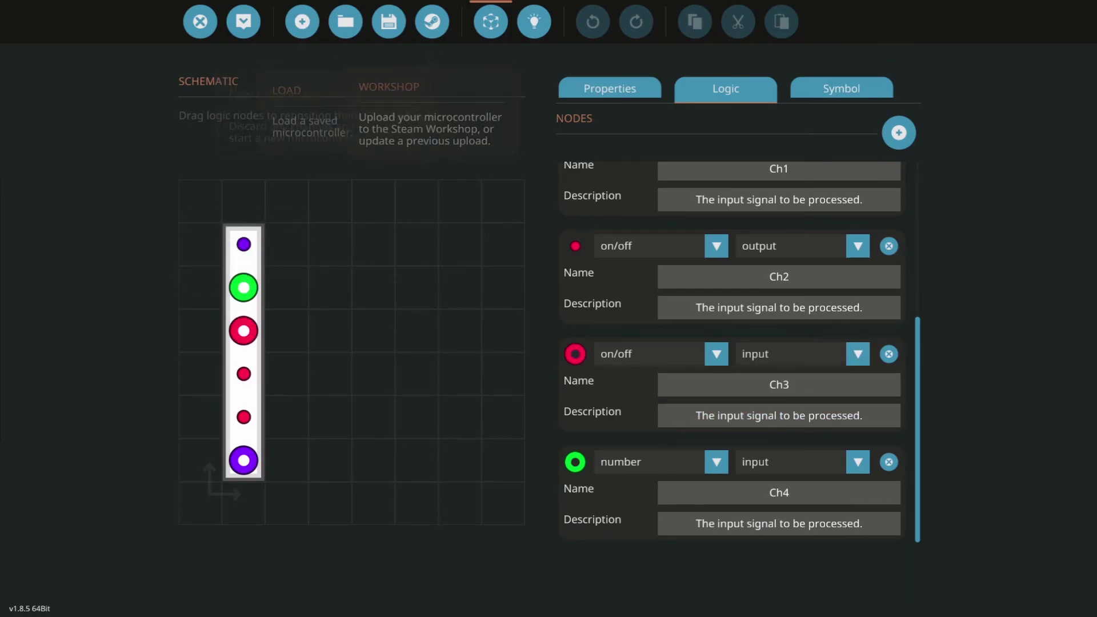
pyautogui.click(534, 22)
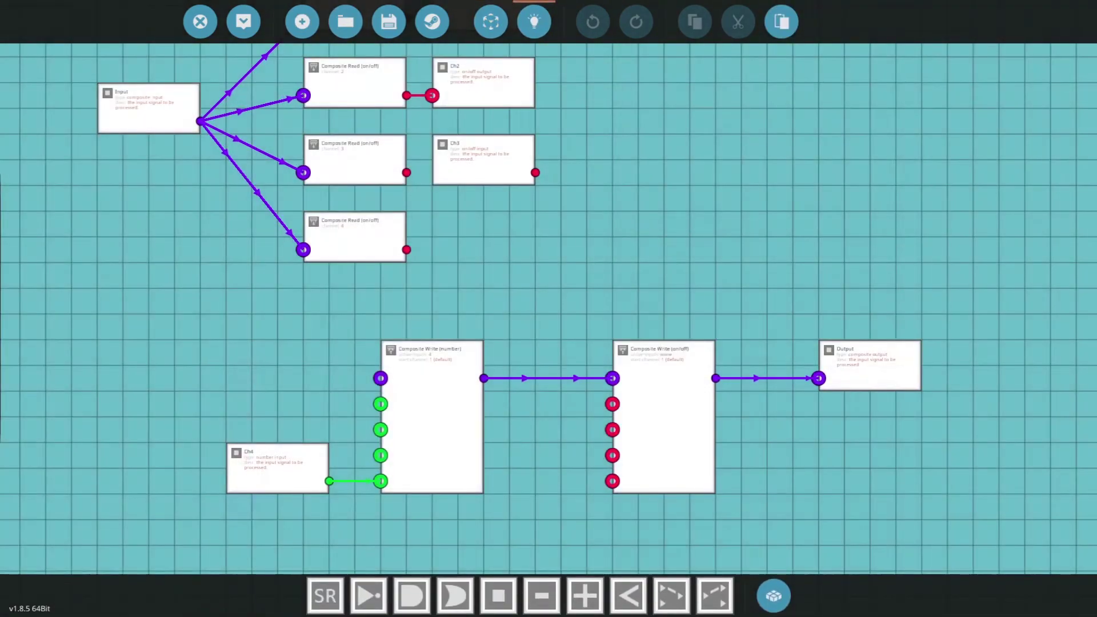
pyautogui.moveTo(484, 160); pyautogui.dragTo(582, 422)
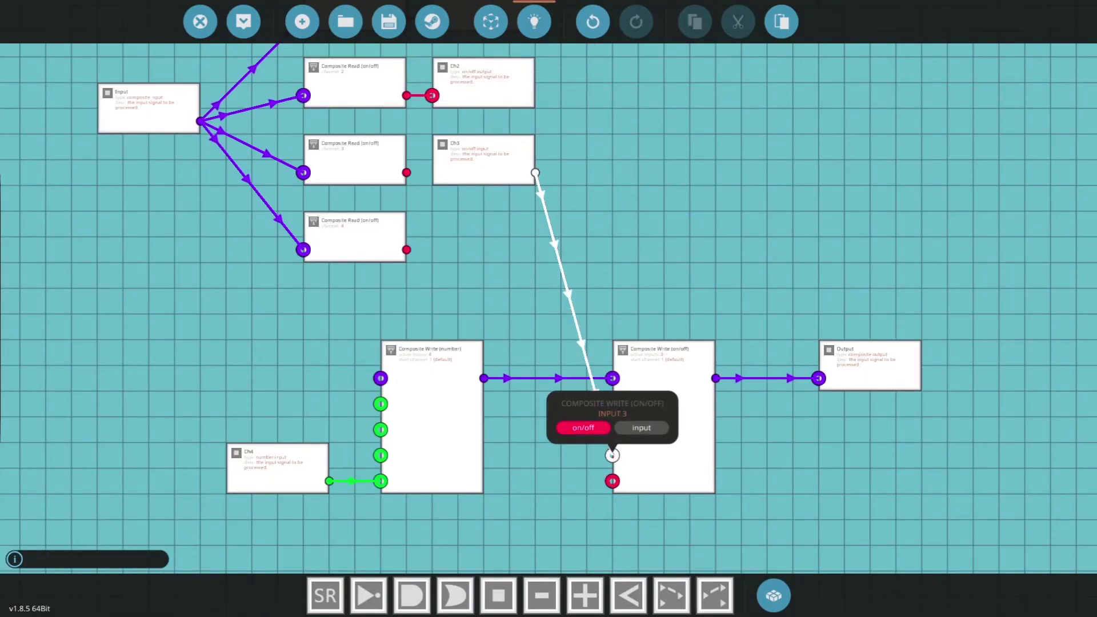
pyautogui.moveTo(612, 456); pyautogui.dragTo(612, 456)
# - Move the Ch4 node directly below Ch3 and update the vehicle's microcontroller with the edited schematic
pyautogui.moveTo(278, 468); pyautogui.dragTo(483, 236)
pyautogui.scroll(-3, 497, 248)
pyautogui.moveTo(552, 268); pyautogui.dragTo(554, 343)
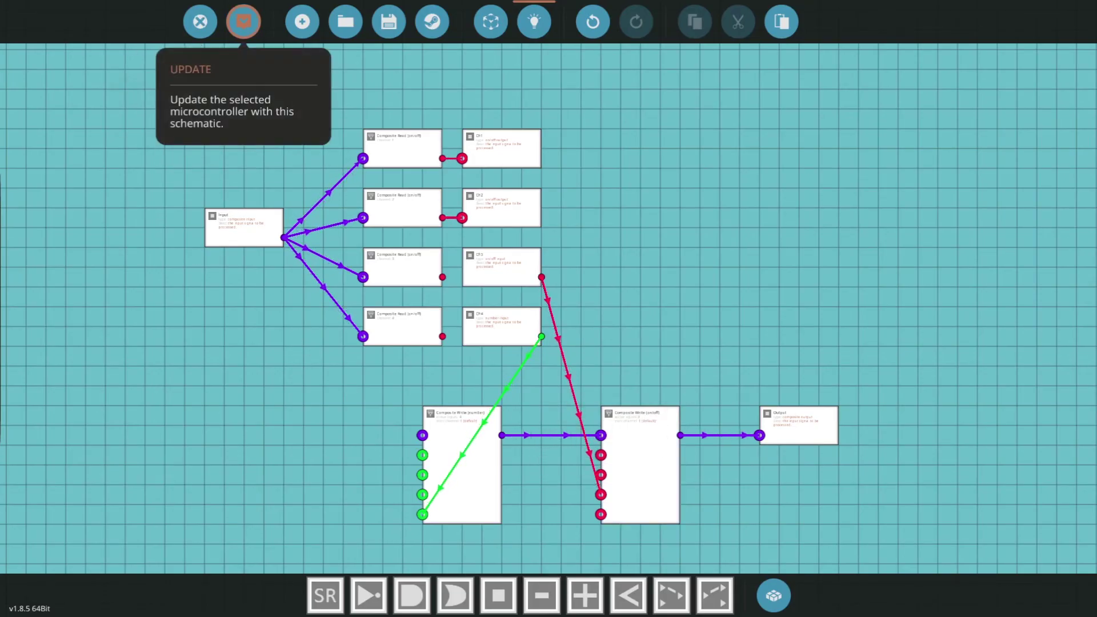
pyautogui.click(244, 22)
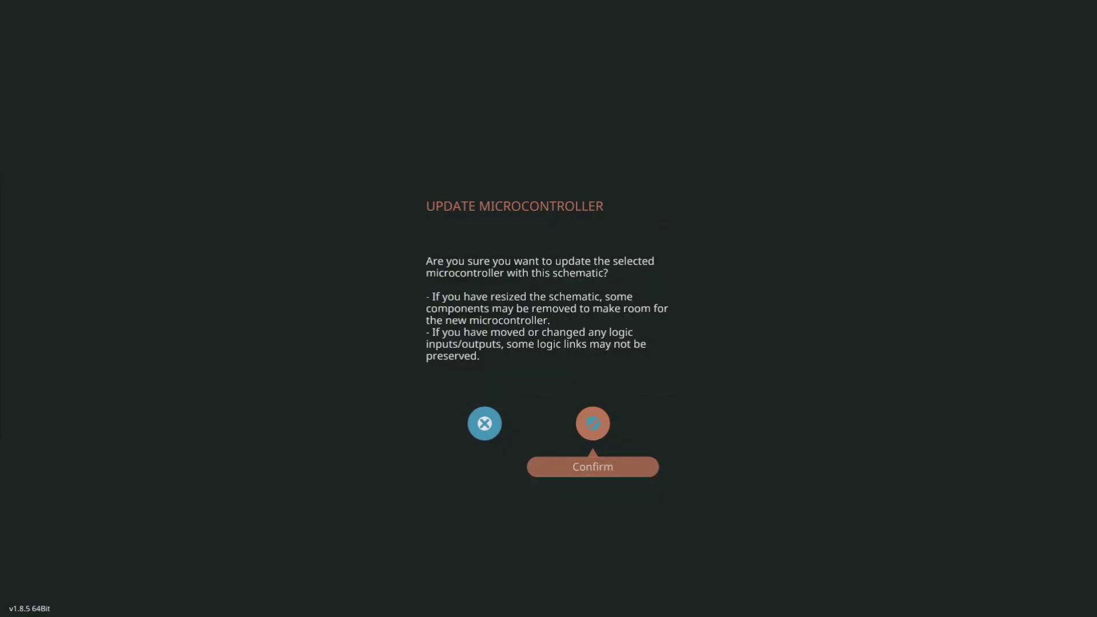
pyautogui.click(592, 423)
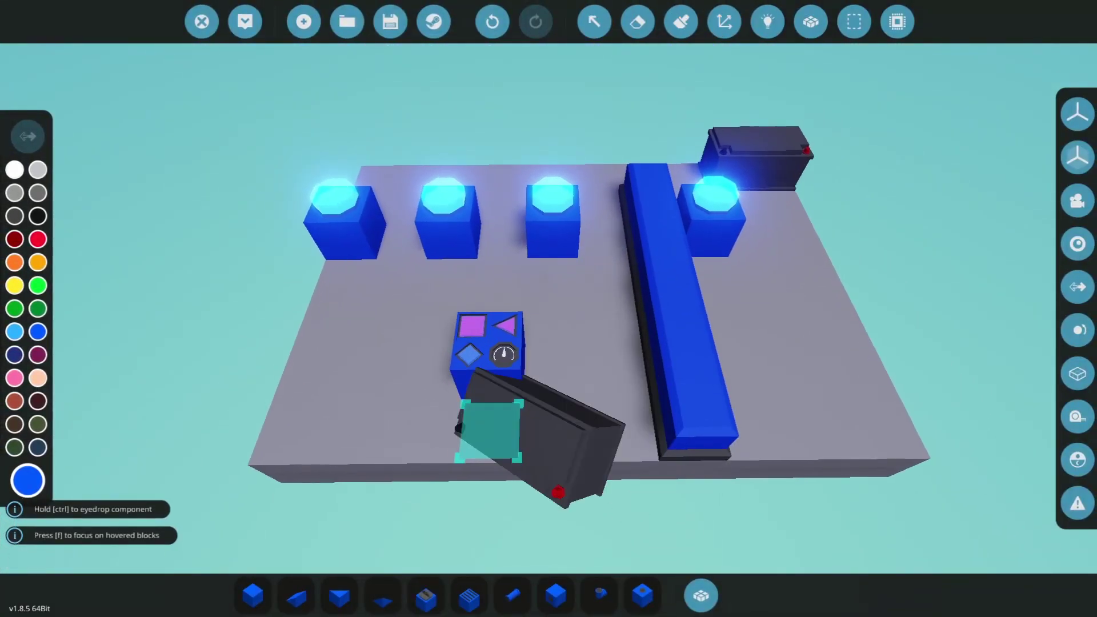
# - Place a toggle button on the free plate area on the microcontroller's other side from the instrument panel
pyautogui.scroll(-2, 628, 361)
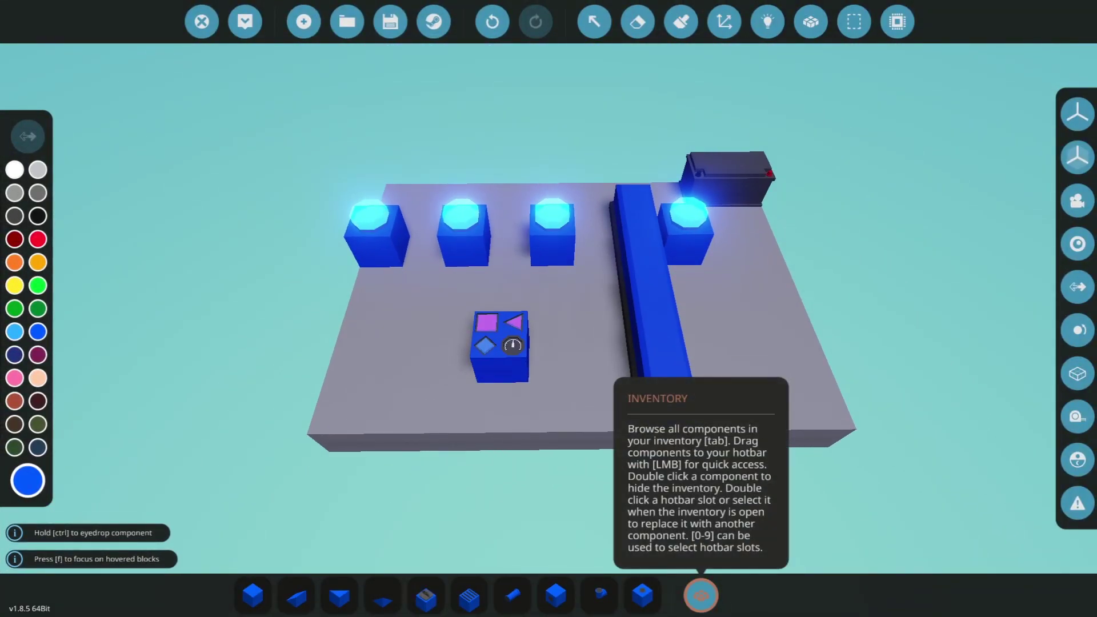
pyautogui.moveTo(700, 434); pyautogui.dragTo(628, 377)
pyautogui.scroll(3, 649, 366)
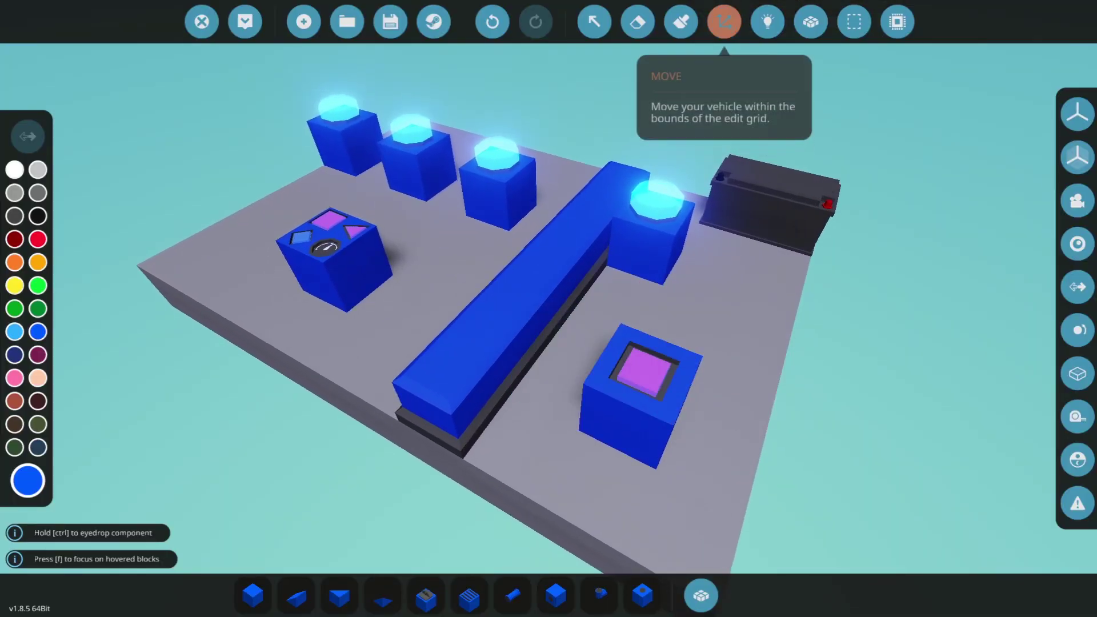
# - Connect the toggle button to the battery's electric node and its on/off output to the microcontroller's Ch3 input
pyautogui.click(768, 22)
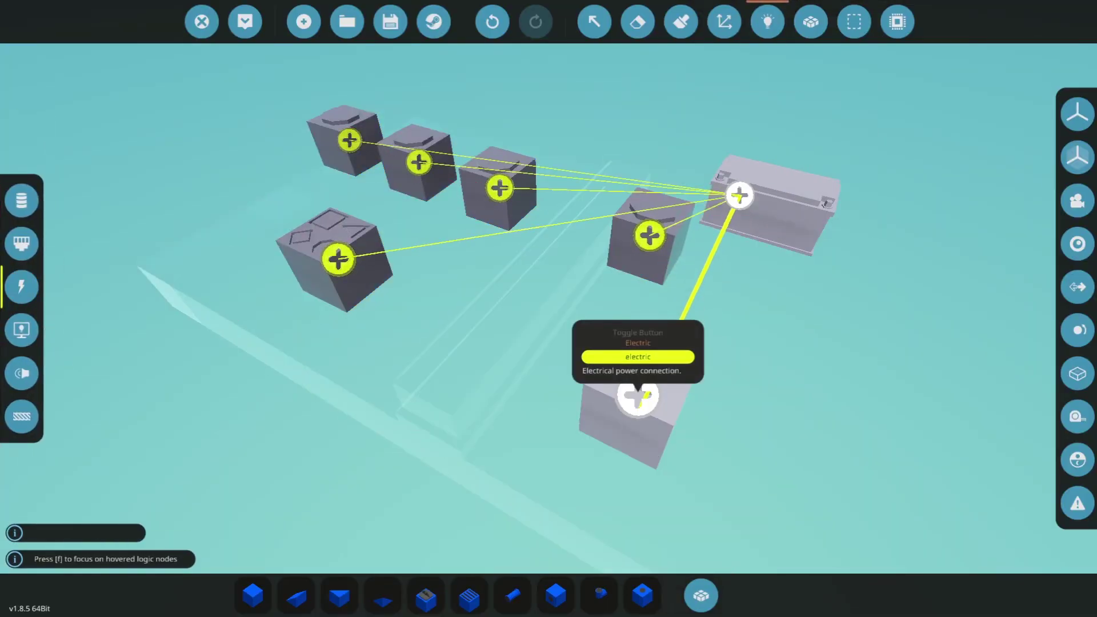
pyautogui.click(22, 200)
pyautogui.moveTo(637, 394); pyautogui.dragTo(536, 287)
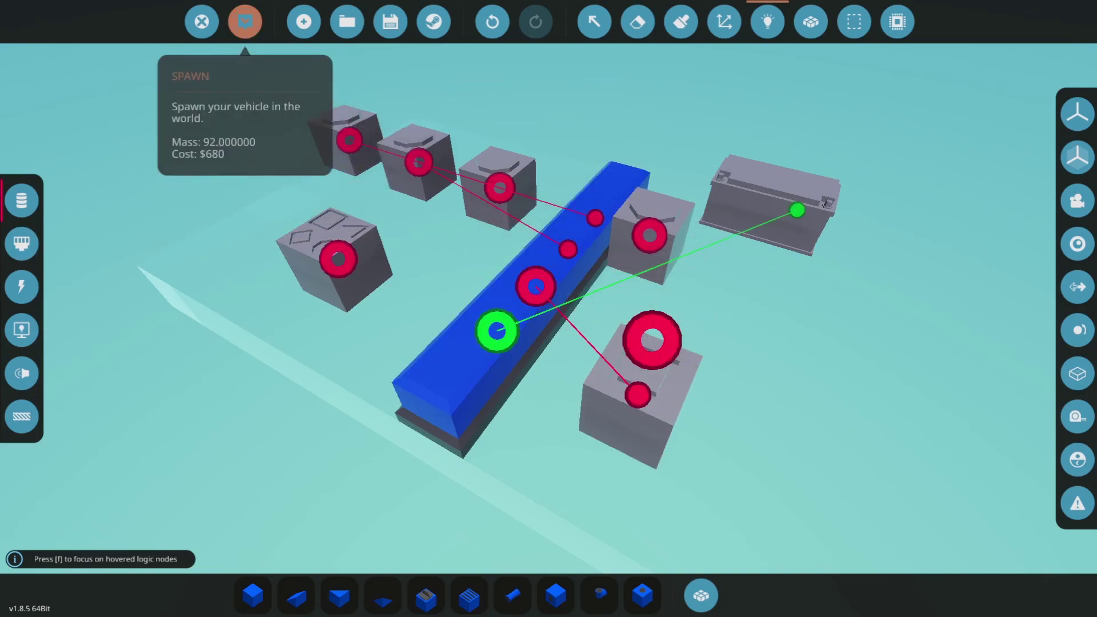
# - Spawn the vehicle and test the instrument panel's Ch1 push button and Ch2 arrow button against their lights
pyautogui.click(246, 22)
pyautogui.press('q')
pyautogui.press('q')
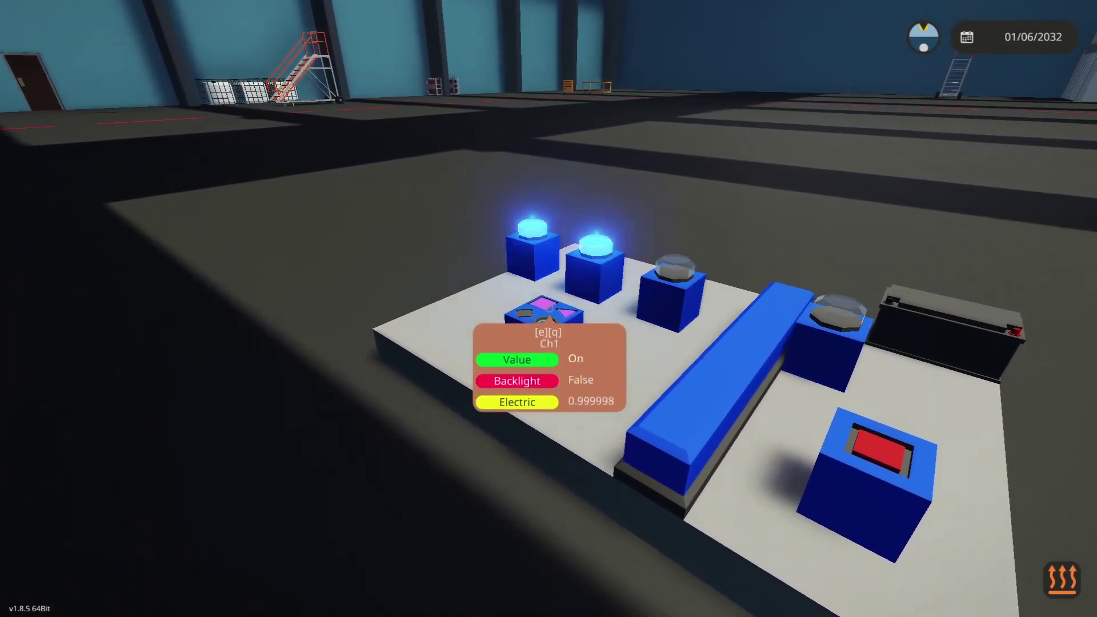
pyautogui.press('q')
pyautogui.press('q')
pyautogui.scroll(2, 550, 309)
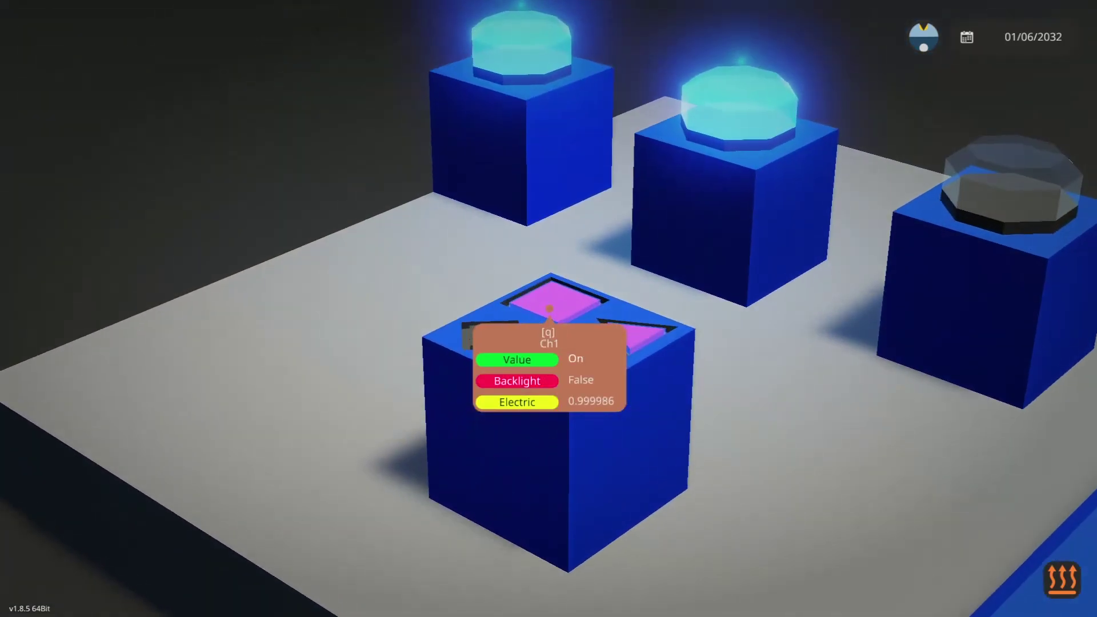
pyautogui.press('q')
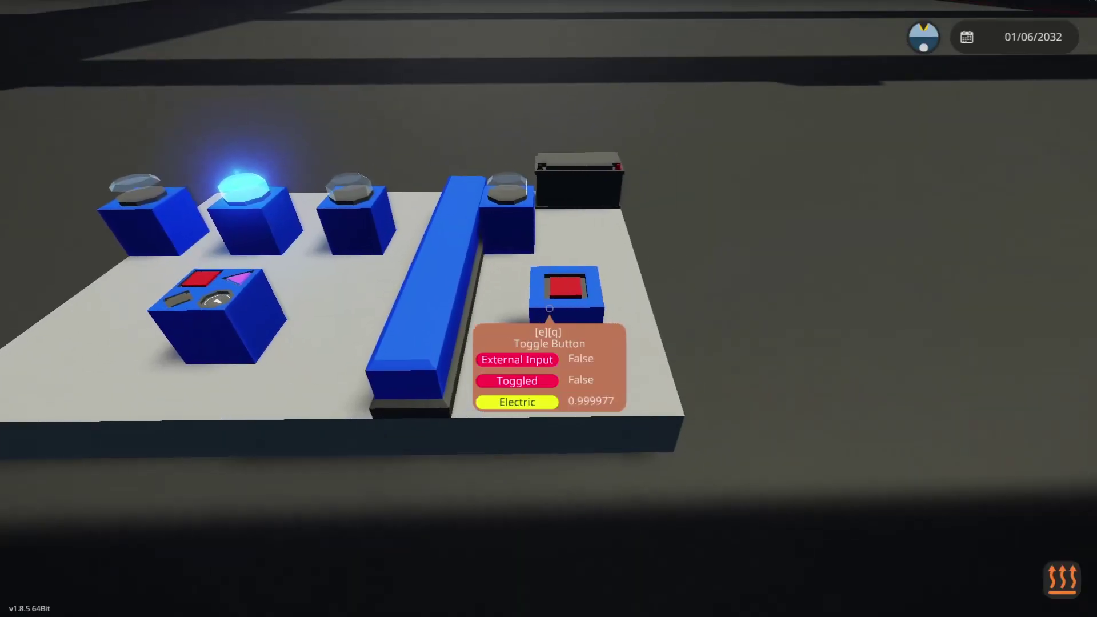
# - Operate the separate toggle button and check the response of the panel's Ch3 indicator
pyautogui.press('q')
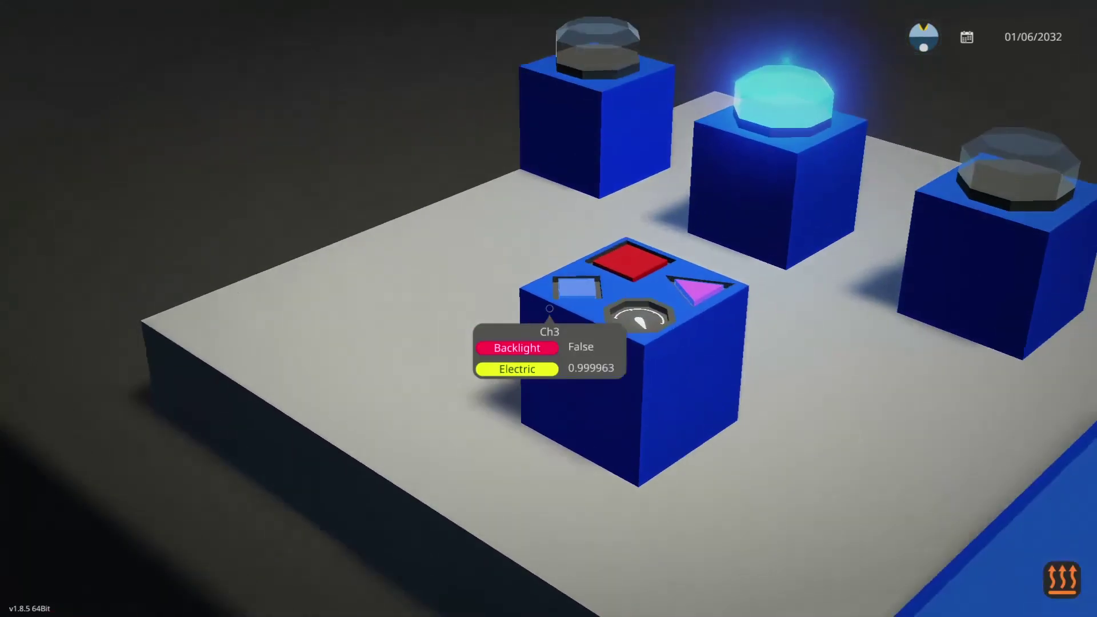
pyautogui.press('q')
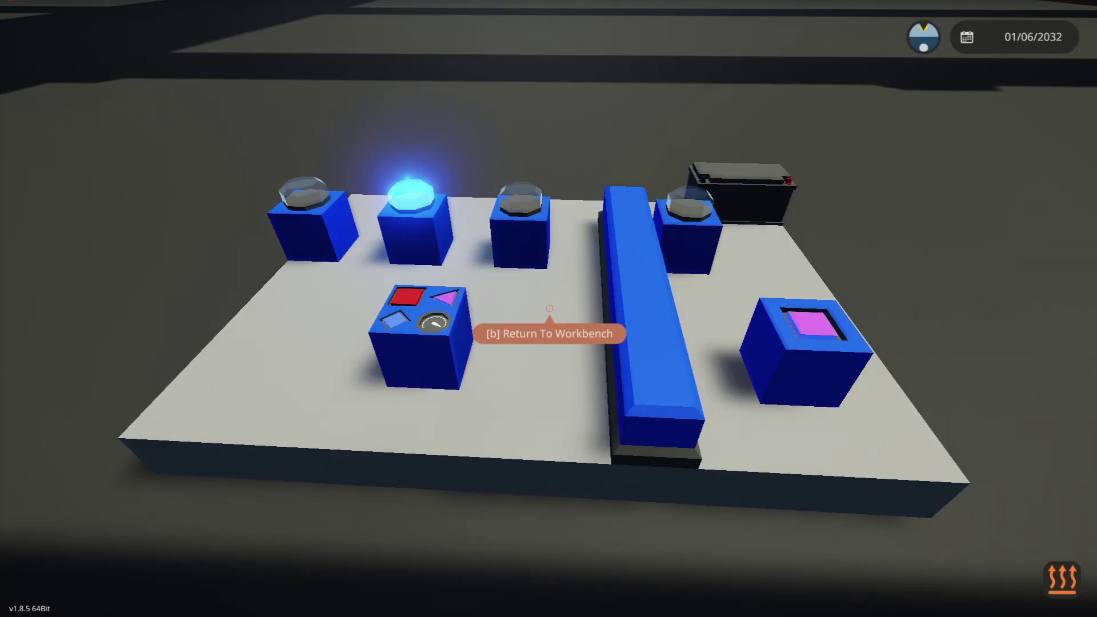
# - Return to the workbench and change the Instrument Panel Test microcontroller's Ch3 node to an on/off output
pyautogui.press('b')
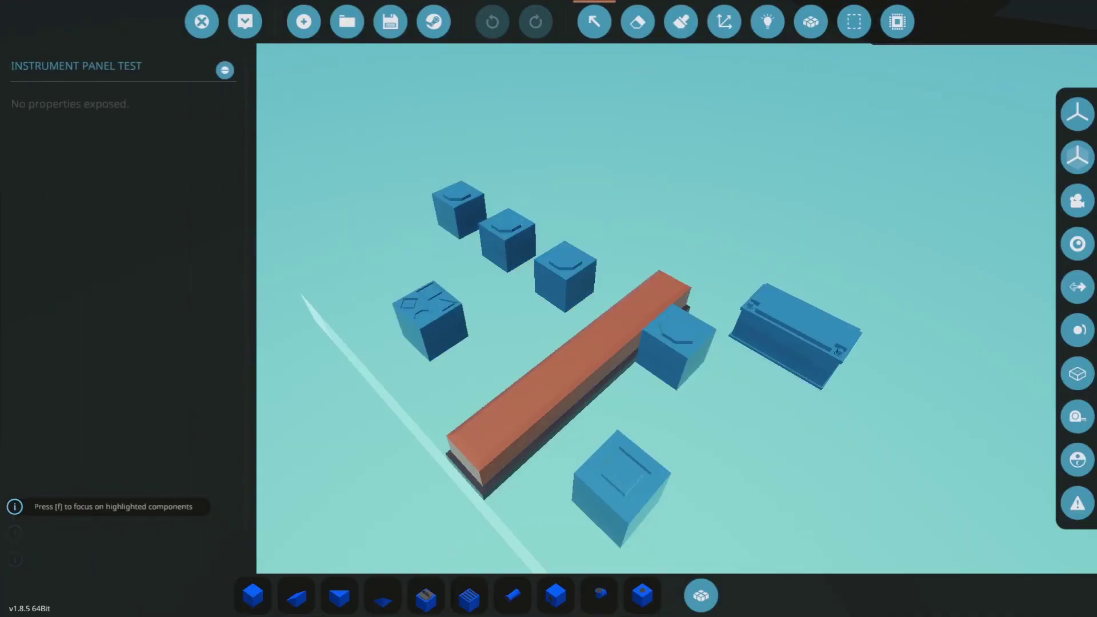
pyautogui.click(226, 70)
pyautogui.click(593, 409)
pyautogui.click(491, 21)
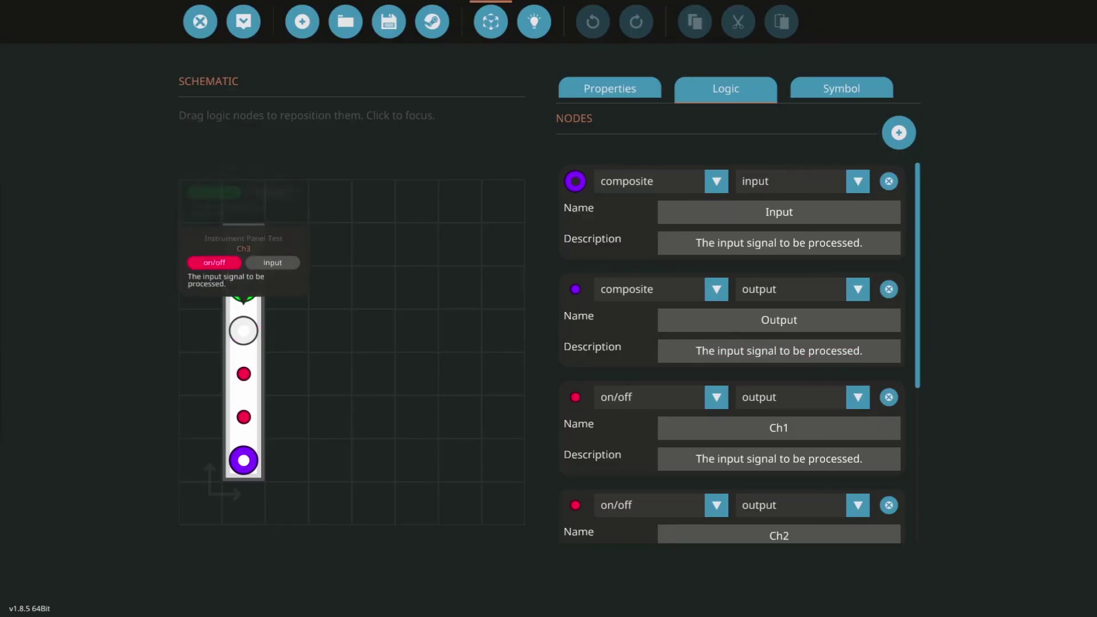
pyautogui.click(244, 331)
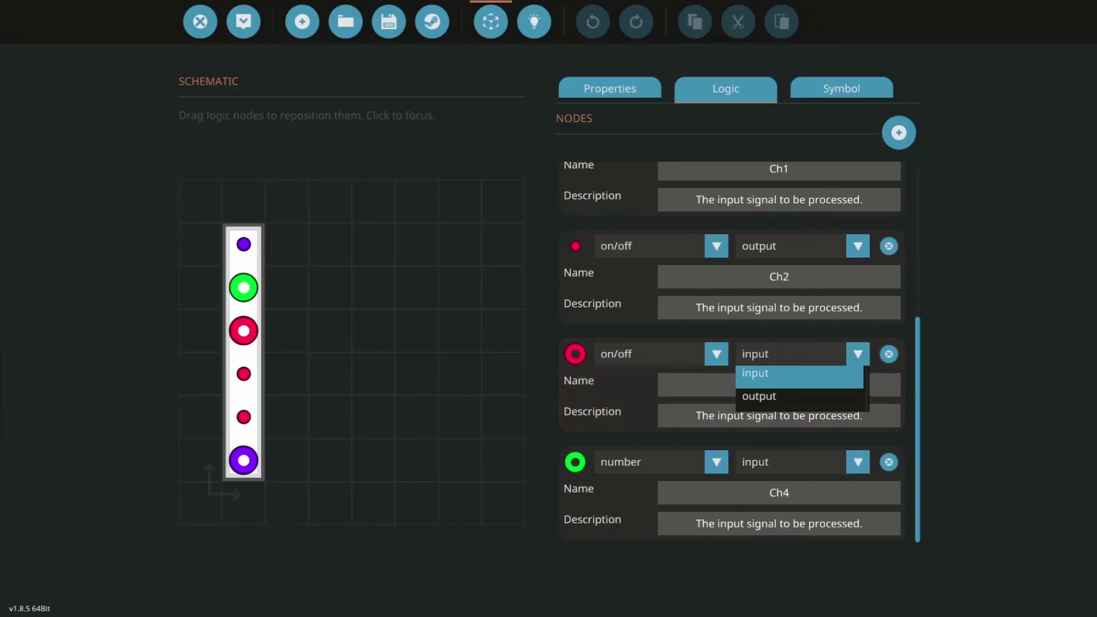
pyautogui.click(759, 396)
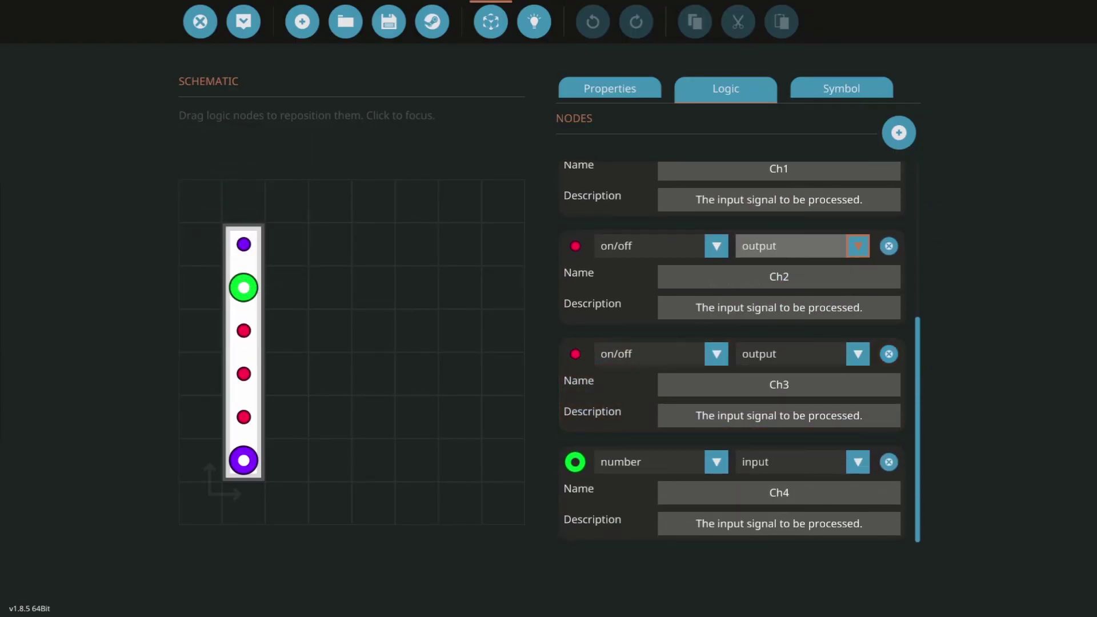
# - Change the microcontroller's Ch4 node to an on/off output
pyautogui.click(717, 462)
pyautogui.click(657, 482)
pyautogui.click(858, 462)
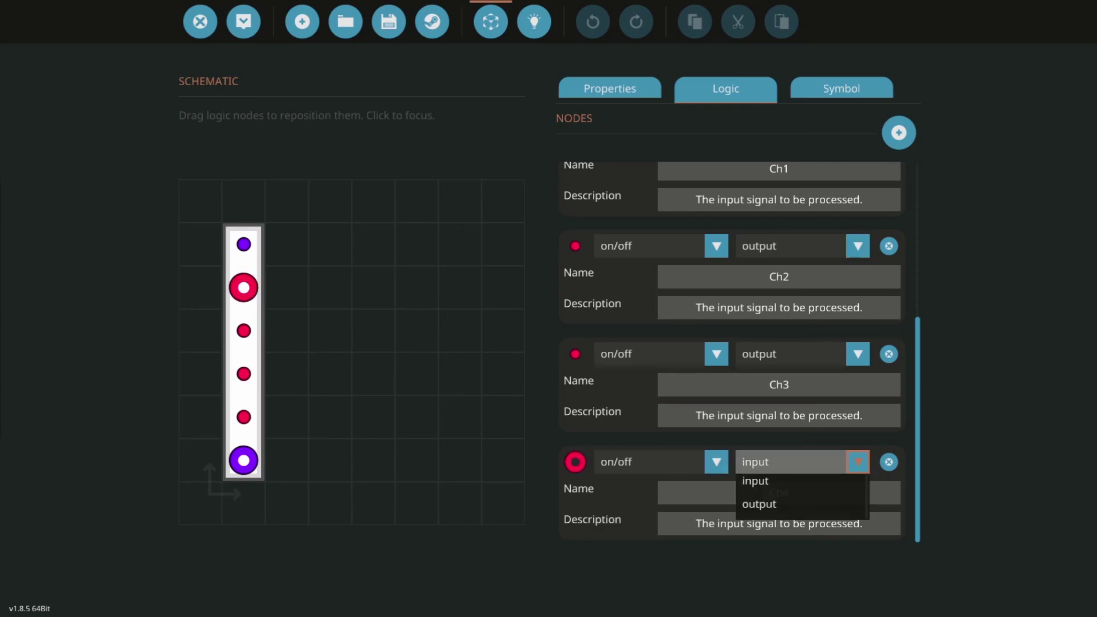
pyautogui.click(760, 504)
# - Shorten the microcontroller to five blocks and update it in the vehicle
pyautogui.click(610, 89)
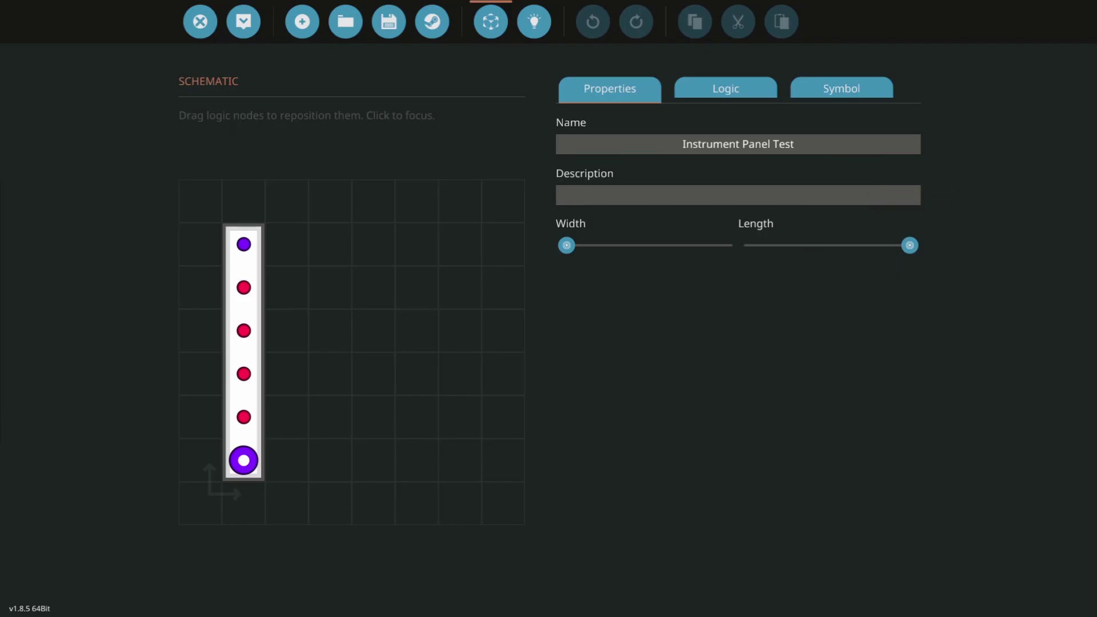
pyautogui.moveTo(909, 245); pyautogui.dragTo(887, 245)
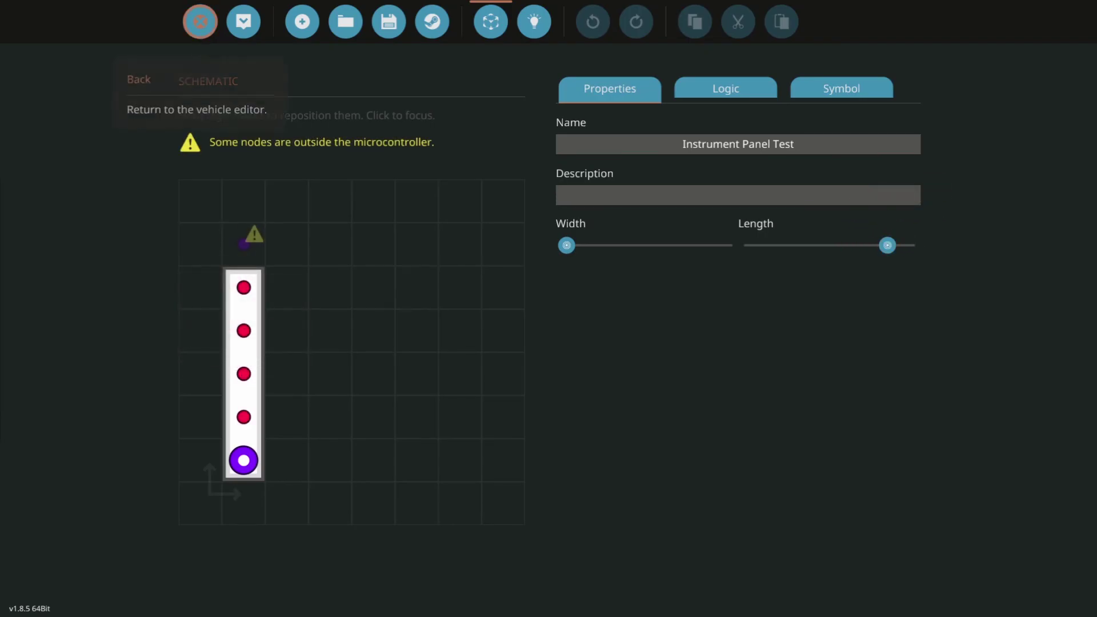
pyautogui.click(244, 21)
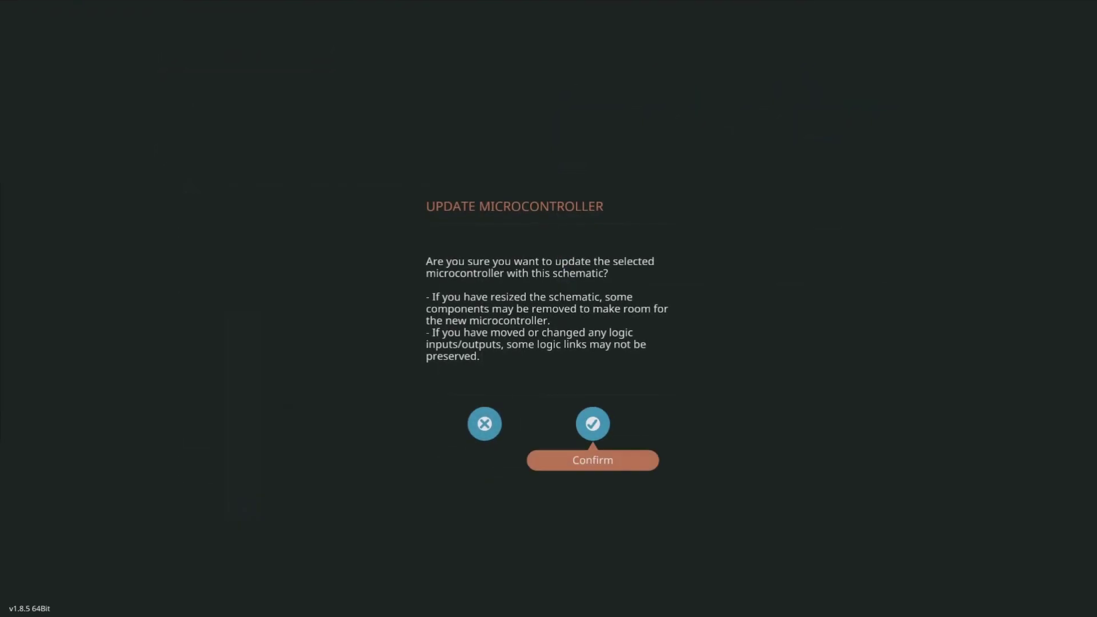
pyautogui.click(592, 423)
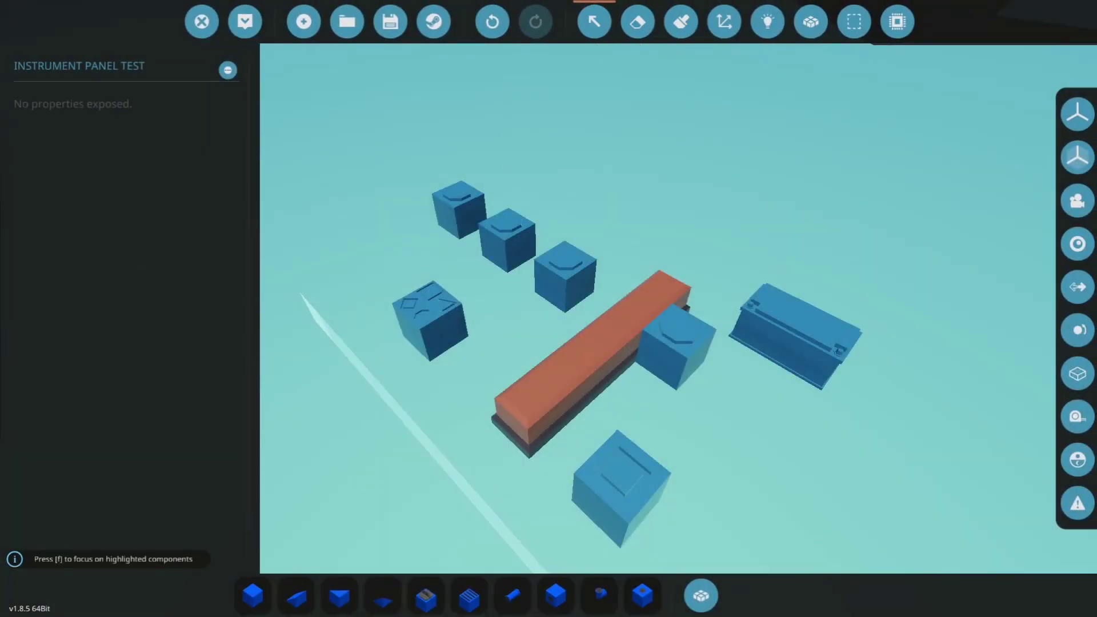
# - In the microcontroller's logic, connect the channel 3 and 4 Composite Read (on/off) nodes to the Ch3 and Ch4 outputs
pyautogui.click(228, 70)
pyautogui.click(592, 400)
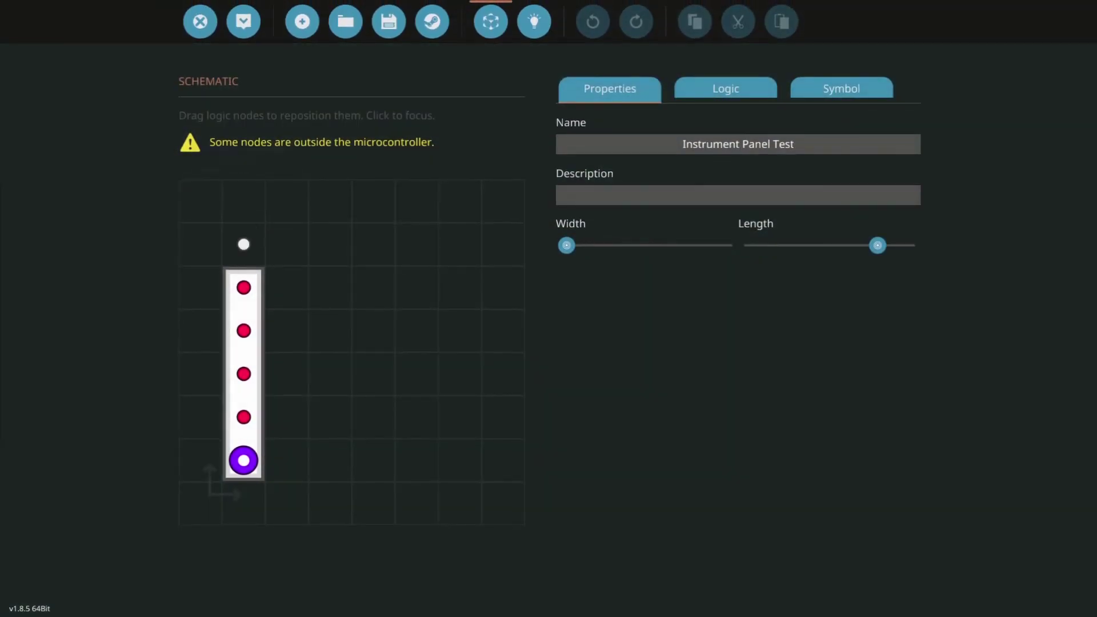
pyautogui.click(534, 21)
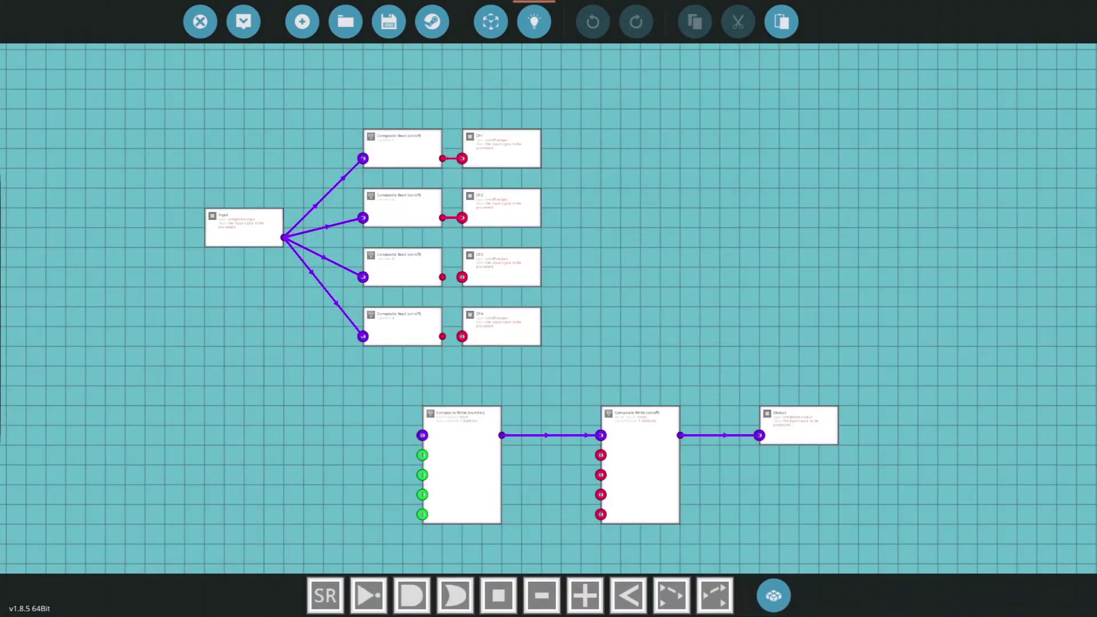
pyautogui.moveTo(442, 337); pyautogui.dragTo(462, 337)
pyautogui.moveTo(463, 277); pyautogui.dragTo(442, 277)
pyautogui.press('Escape')
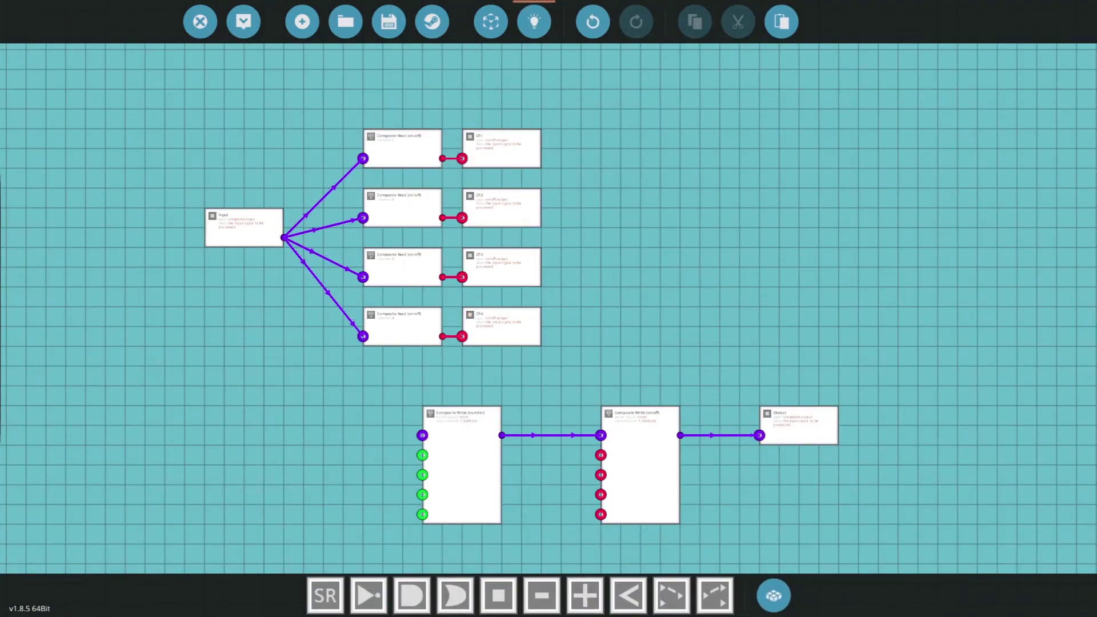
# - Examine the Composite Write nodes, their free inputs and the composite read links in the microcontroller logic
pyautogui.click(640, 465)
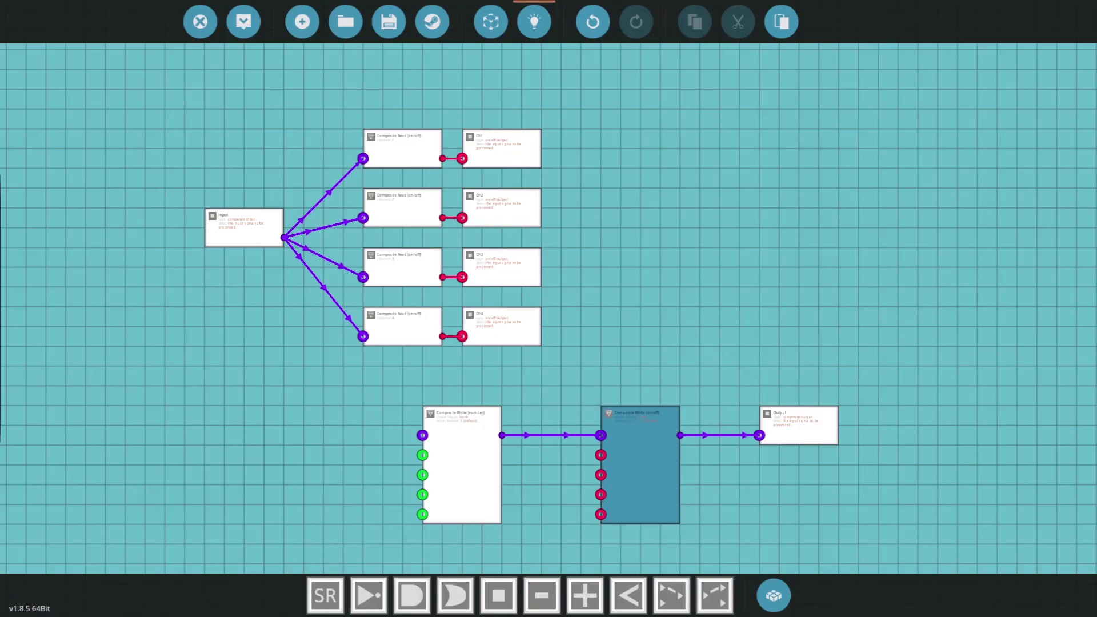
pyautogui.moveTo(640, 465); pyautogui.dragTo(614, 415)
pyautogui.scroll(3, 619, 452)
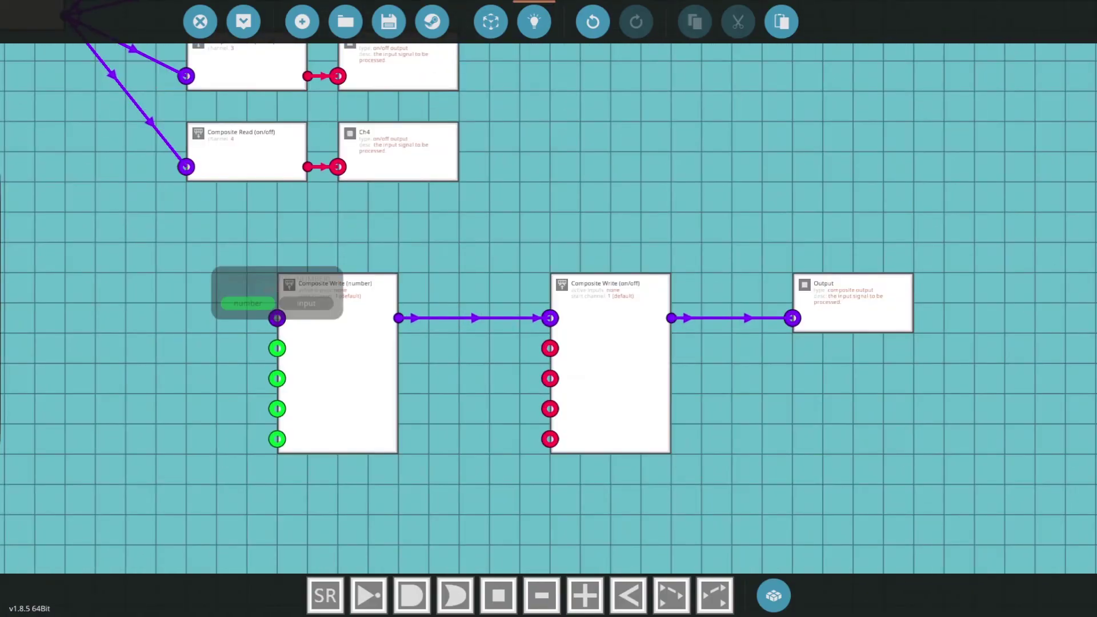
pyautogui.moveTo(491, 366); pyautogui.dragTo(634, 535)
pyautogui.moveTo(410, 237); pyautogui.dragTo(451, 333)
pyautogui.scroll(-2, 451, 333)
pyautogui.moveTo(657, 348); pyautogui.dragTo(542, 214)
pyautogui.scroll(-2, 542, 214)
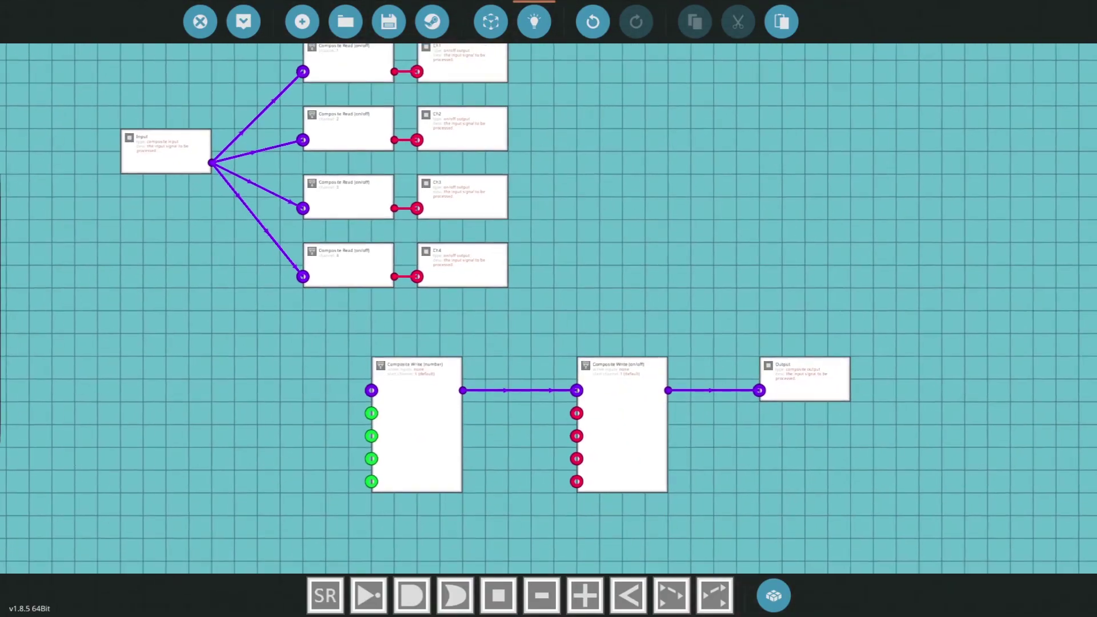
pyautogui.moveTo(407, 94); pyautogui.dragTo(436, 146)
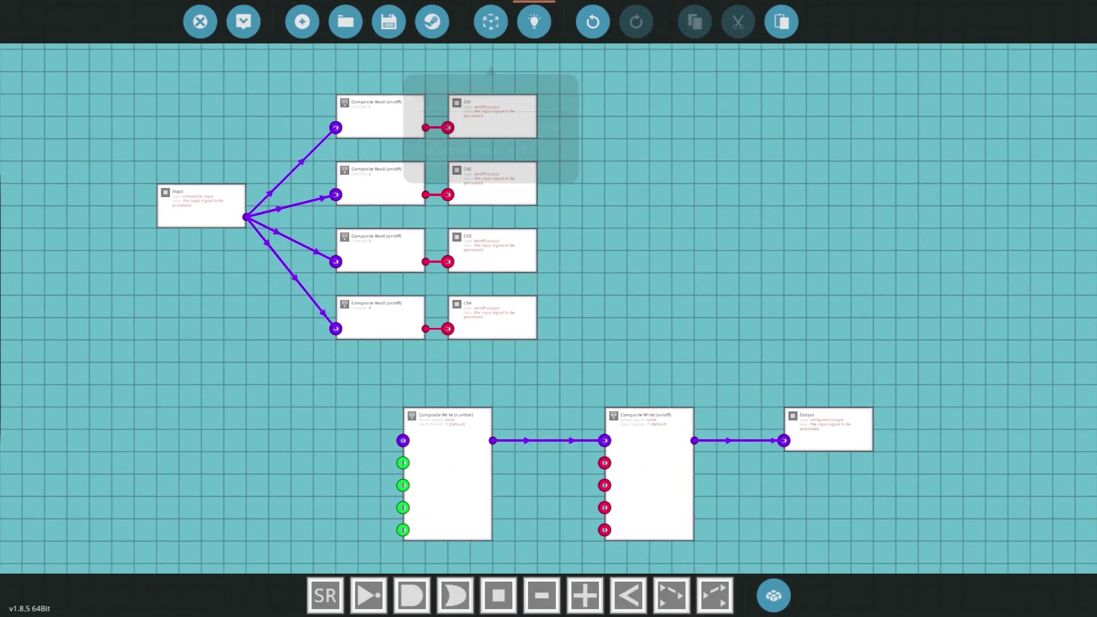
# - Lengthen the microcontroller to six blocks so it covers the composite Output node, and update it in the vehicle
pyautogui.click(491, 21)
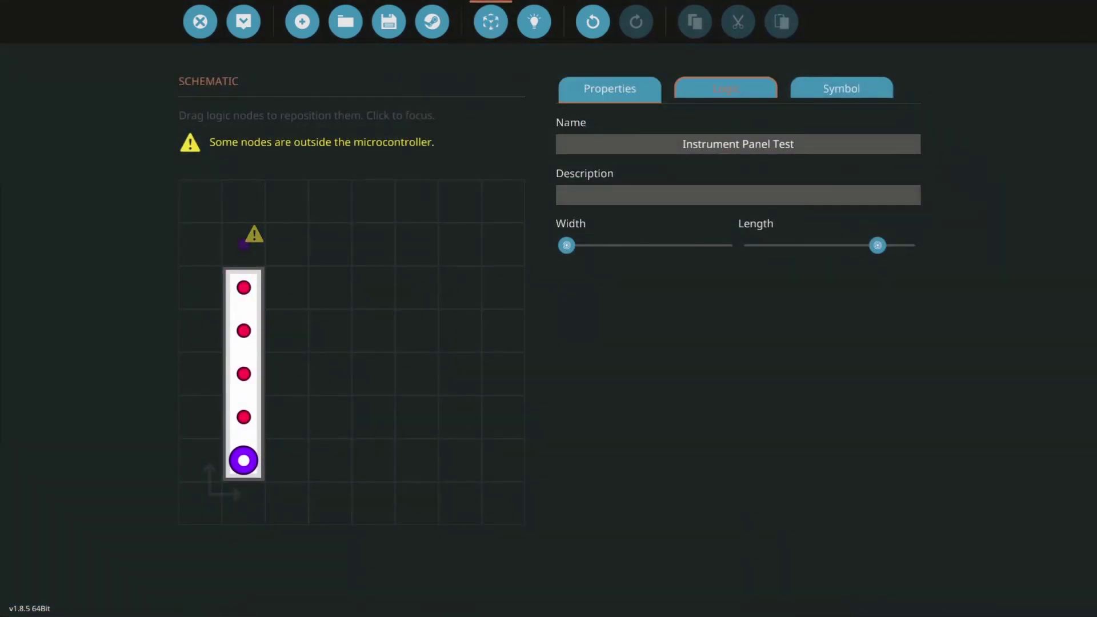
pyautogui.click(725, 89)
pyautogui.click(610, 89)
pyautogui.moveTo(878, 246); pyautogui.dragTo(910, 246)
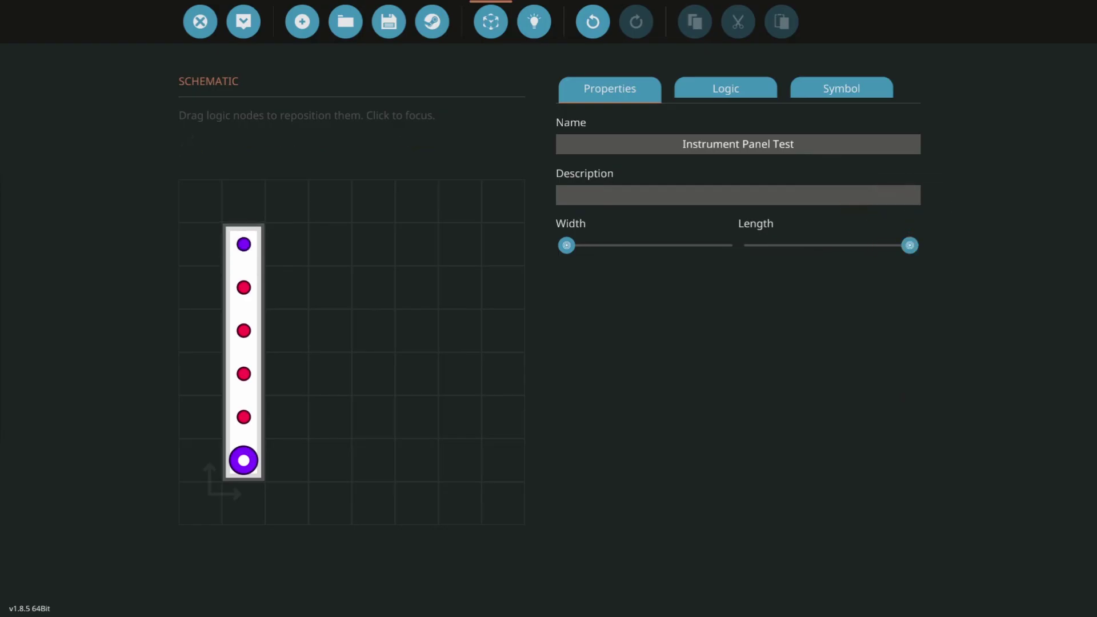
pyautogui.click(243, 21)
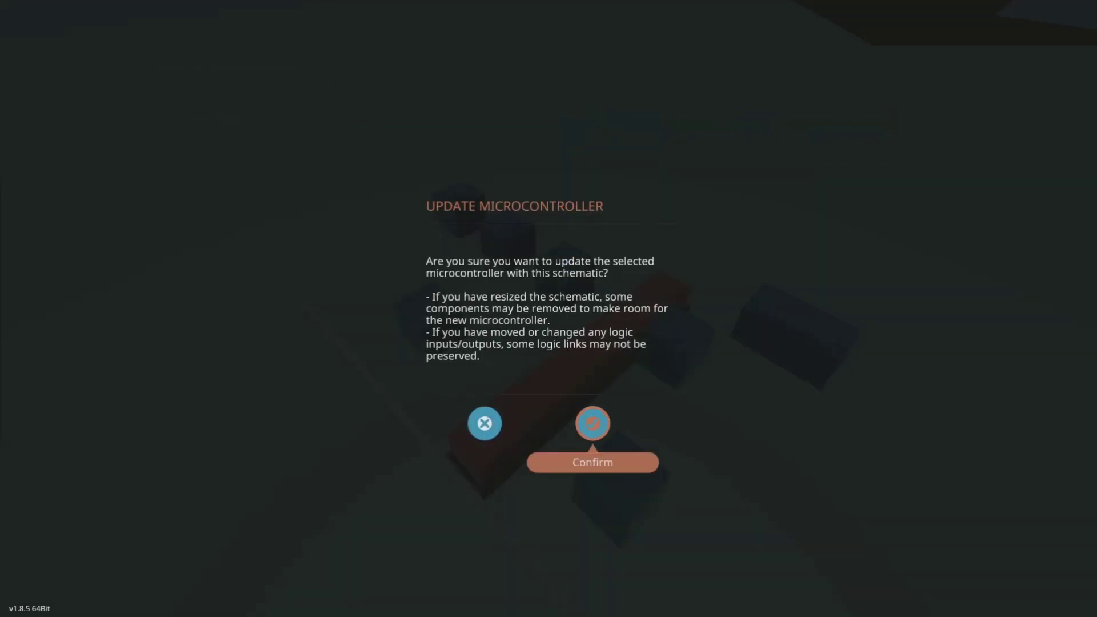
pyautogui.click(593, 422)
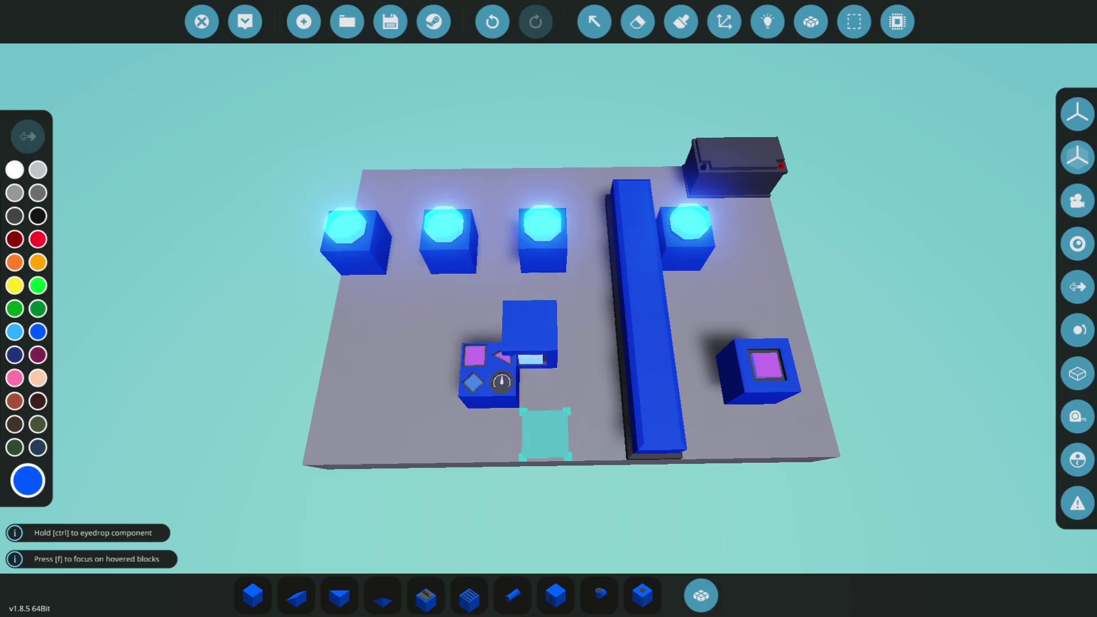
# - Copy the existing toggle button and place four of them as a two-by-two block on the plate's free corner beside the instrument panel
pyautogui.keyDown('ctrl'); pyautogui.click(767, 366); pyautogui.keyUp('ctrl')
pyautogui.click(352, 378)
pyautogui.click(358, 379)
pyautogui.hotkey('ctrl', 'z')
pyautogui.click(391, 387)
pyautogui.click(386, 436)
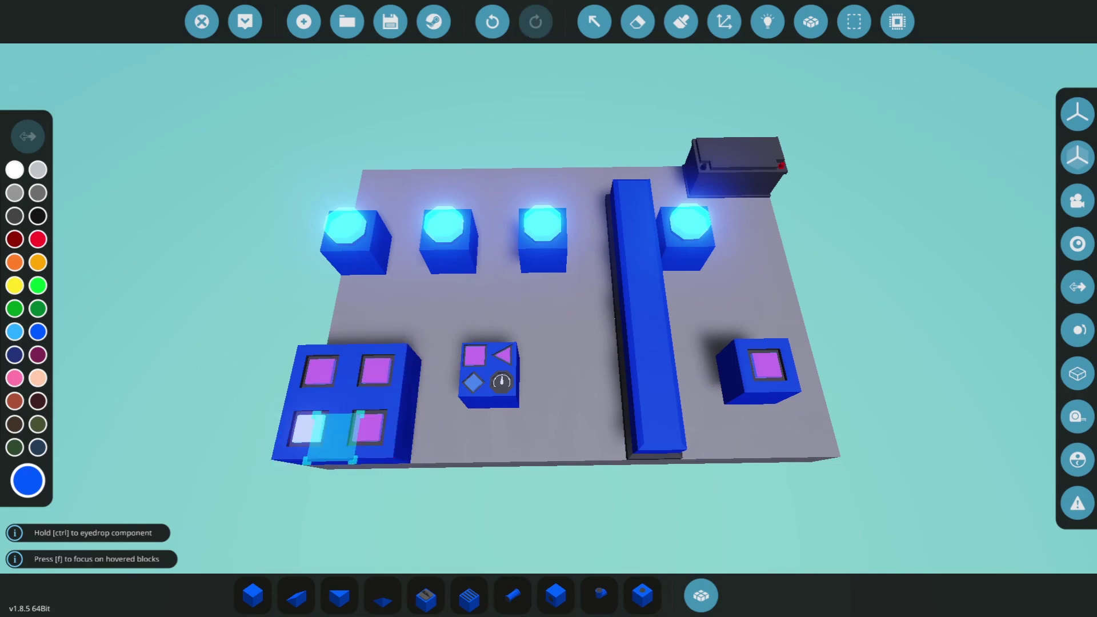
pyautogui.click(331, 437)
pyautogui.press('a')
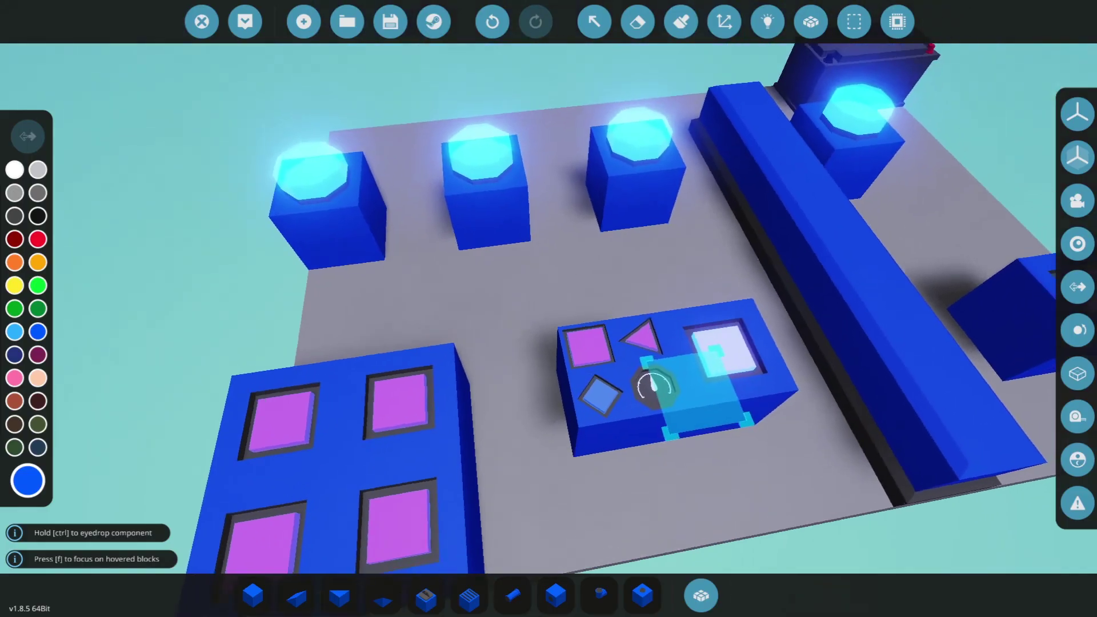
pyautogui.scroll(-3, 680, 400)
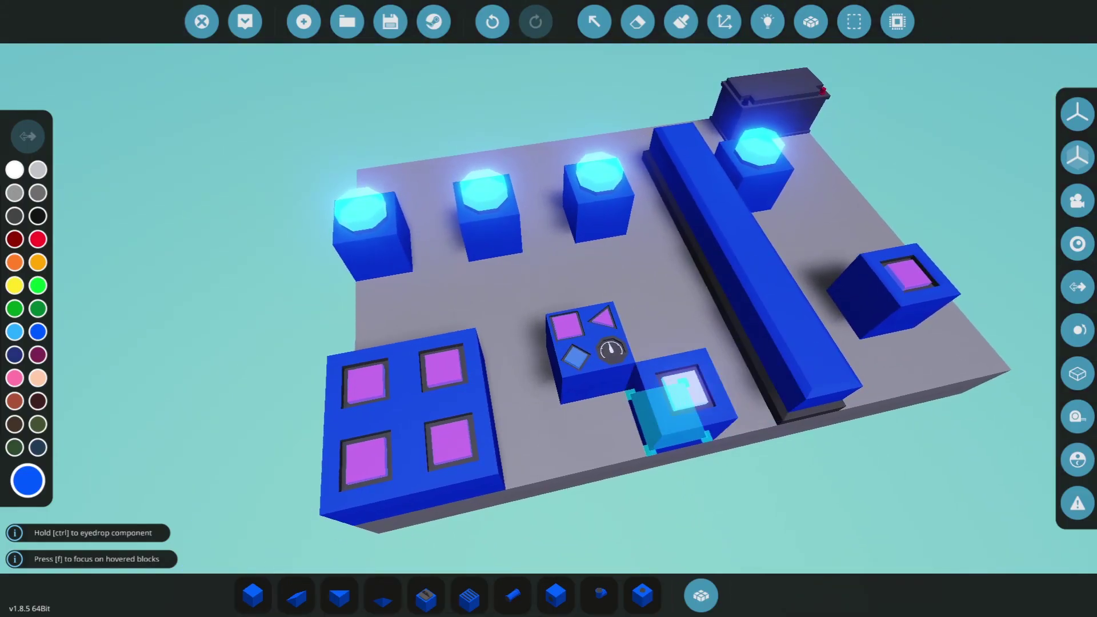